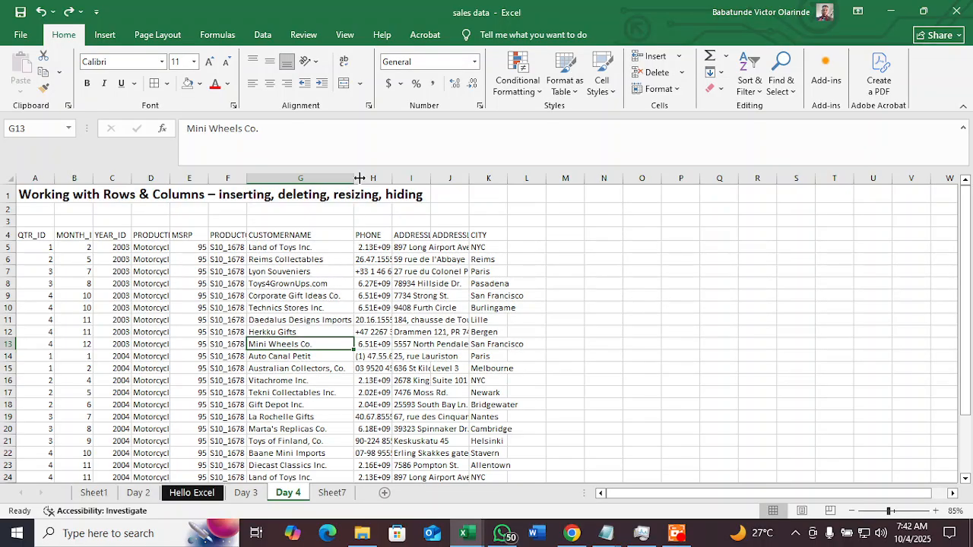
- Narrow the CUSTOMERNAME column in two stages, and slightly narrow the ADDRESSLINE1 column
{"action": "left_click_drag", "start_coordinate": [352, 175], "coordinate": [322, 176]}
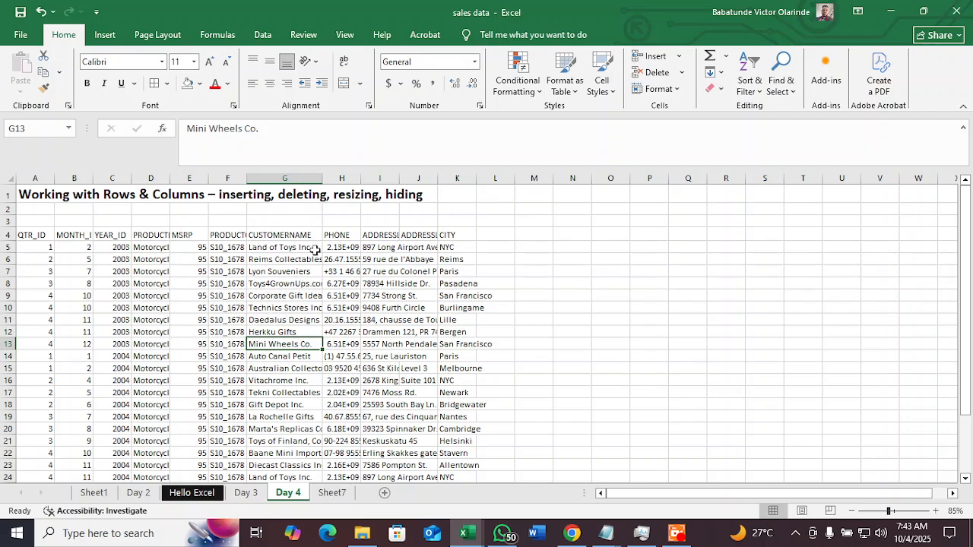
{"action": "left_click_drag", "start_coordinate": [323, 186], "coordinate": [298, 179]}
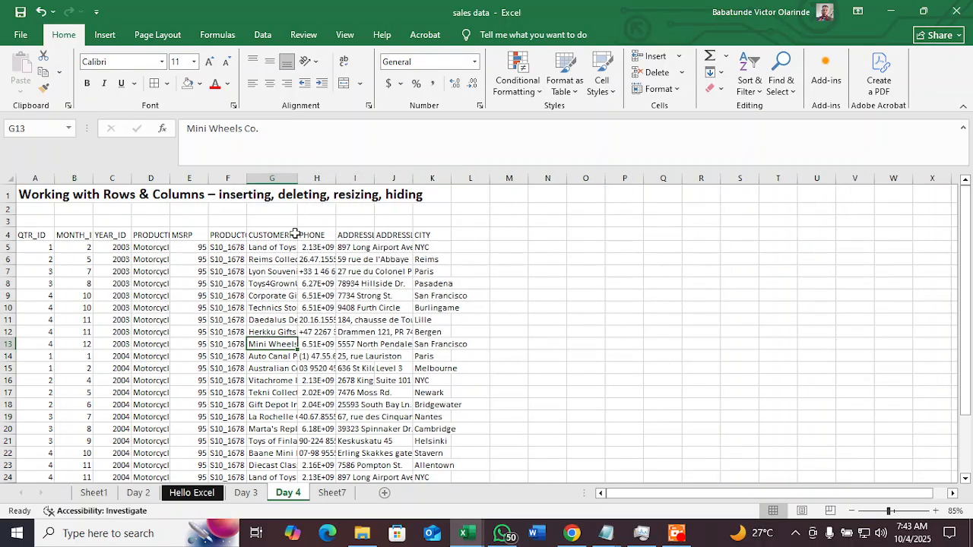
{"action": "left_click", "coordinate": [356, 308]}
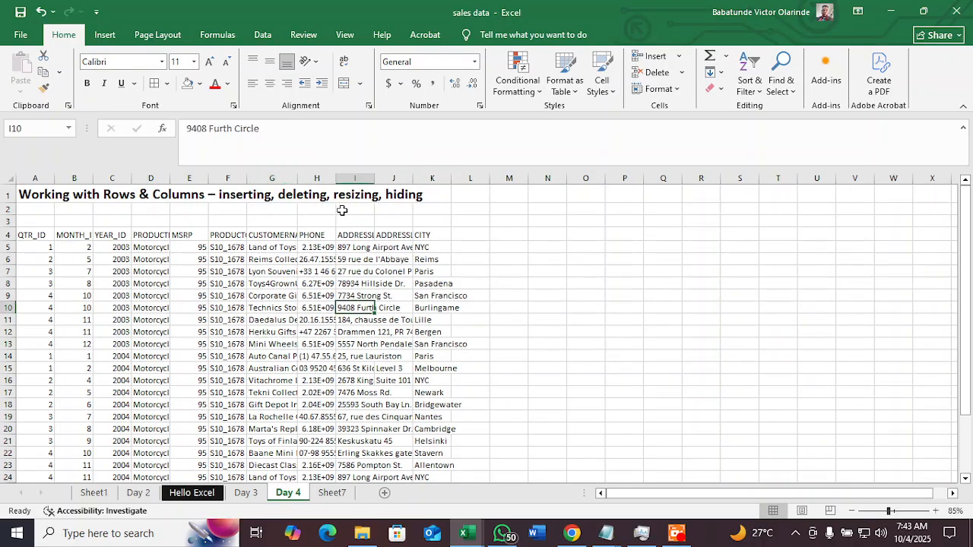
{"action": "left_click_drag", "start_coordinate": [374, 178], "coordinate": [368, 178]}
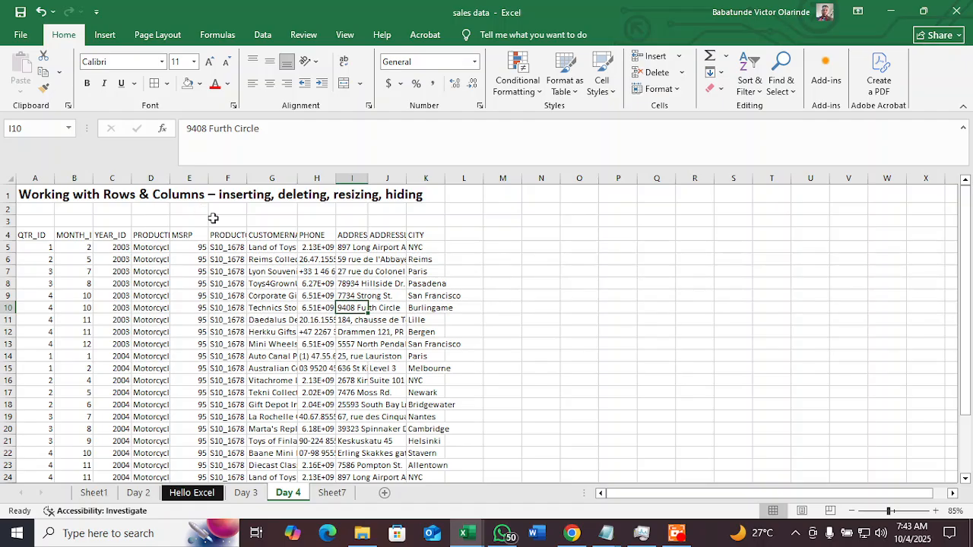
{"action": "left_click", "coordinate": [199, 321]}
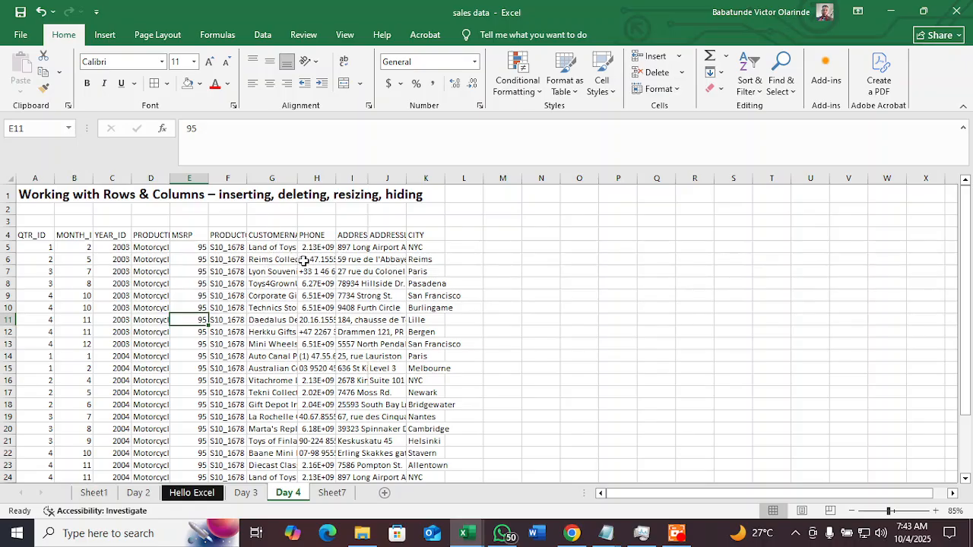
- Examine the full text of the row 4 headers, including QTR_ID, CUSTOMERNAME, PHONE and both address lines
{"action": "left_click", "coordinate": [267, 236]}
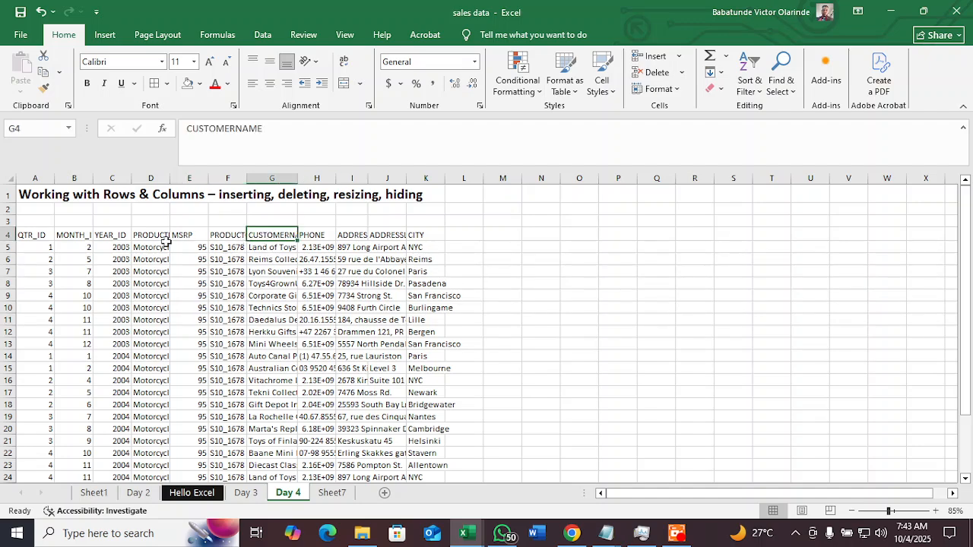
{"action": "left_click", "coordinate": [23, 235]}
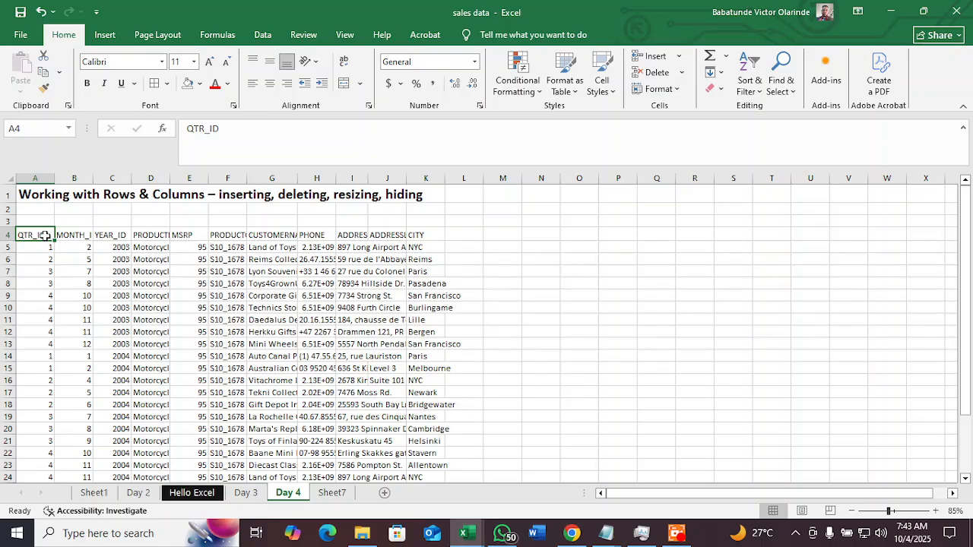
{"action": "left_click", "coordinate": [268, 235]}
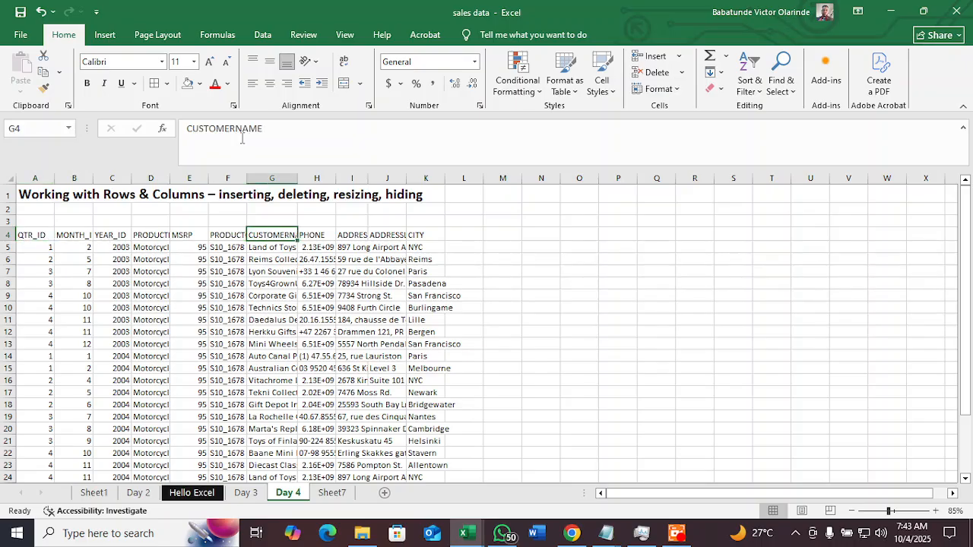
{"action": "left_click", "coordinate": [310, 235]}
{"action": "left_click", "coordinate": [362, 235]}
{"action": "left_click", "coordinate": [380, 235]}
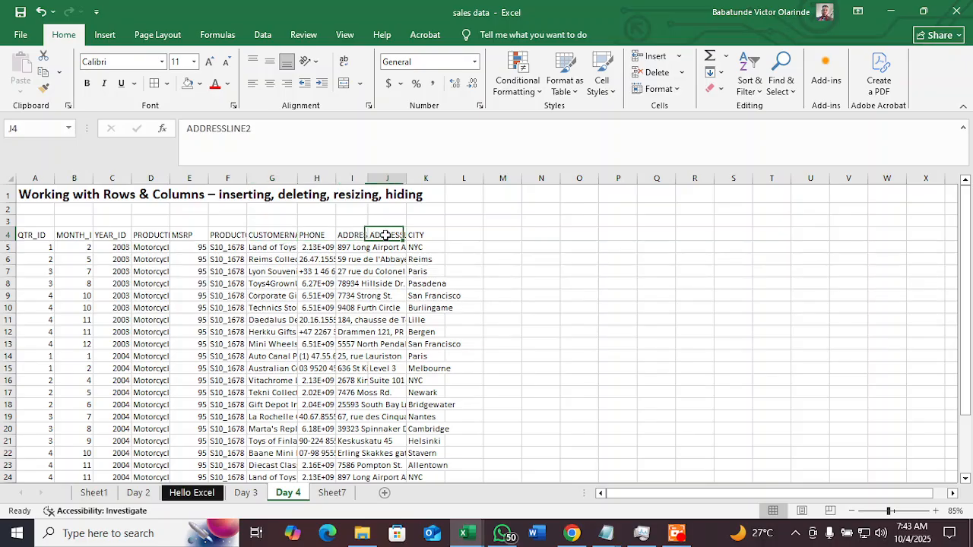
- Examine the full contents of the truncated entries in the CUSTOMERNAME column
{"action": "left_click", "coordinate": [272, 234]}
{"action": "left_click", "coordinate": [276, 260]}
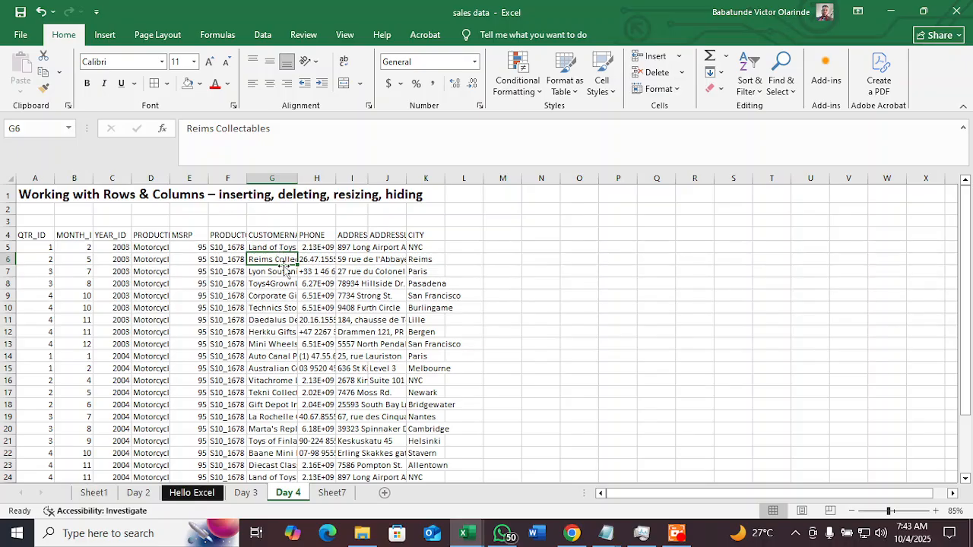
{"action": "left_click", "coordinate": [283, 282]}
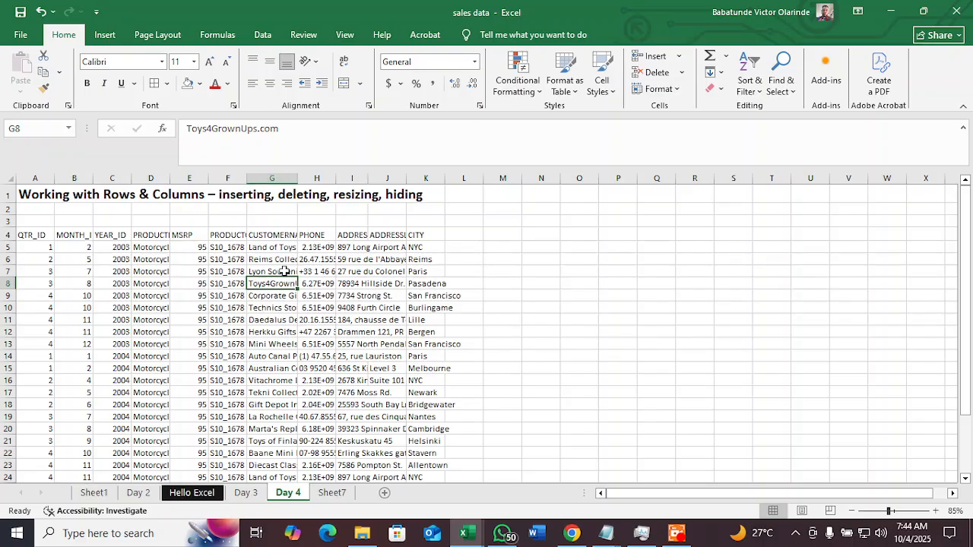
{"action": "left_click", "coordinate": [272, 236]}
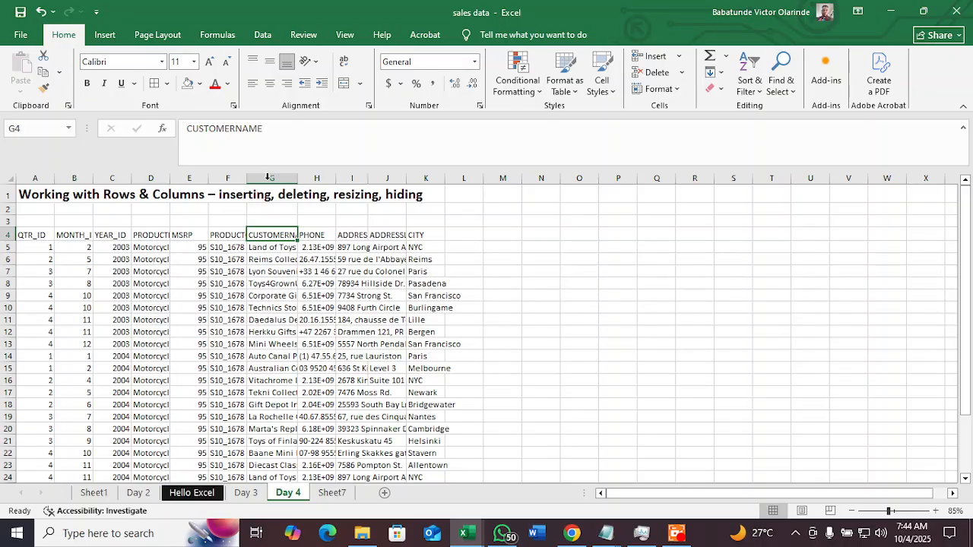
{"action": "left_click", "coordinate": [283, 247]}
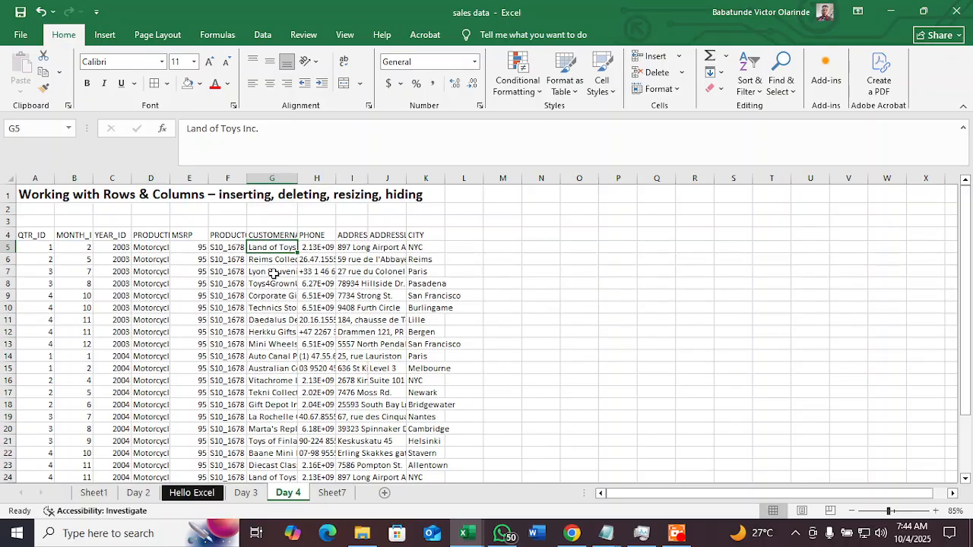
{"action": "left_click", "coordinate": [273, 272]}
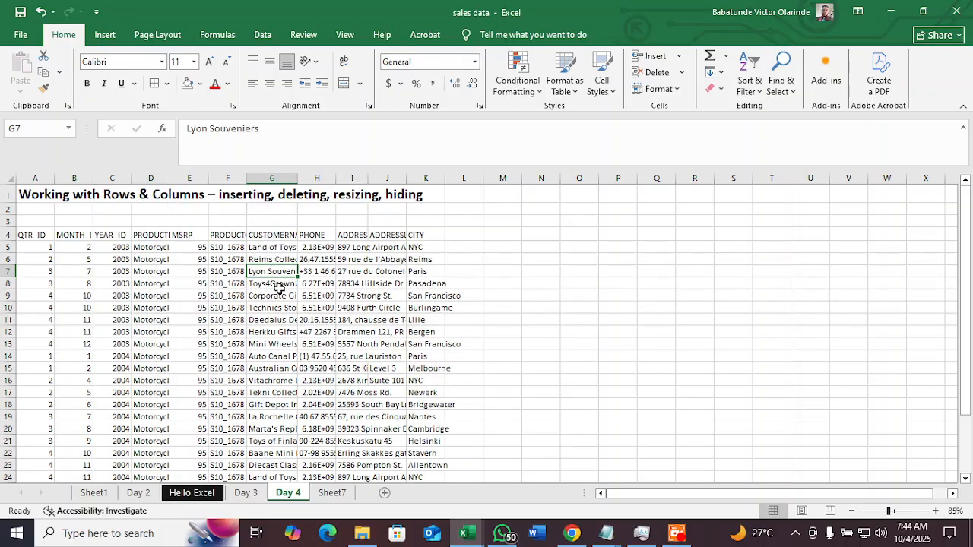
{"action": "left_click", "coordinate": [271, 283]}
{"action": "left_click", "coordinate": [272, 319]}
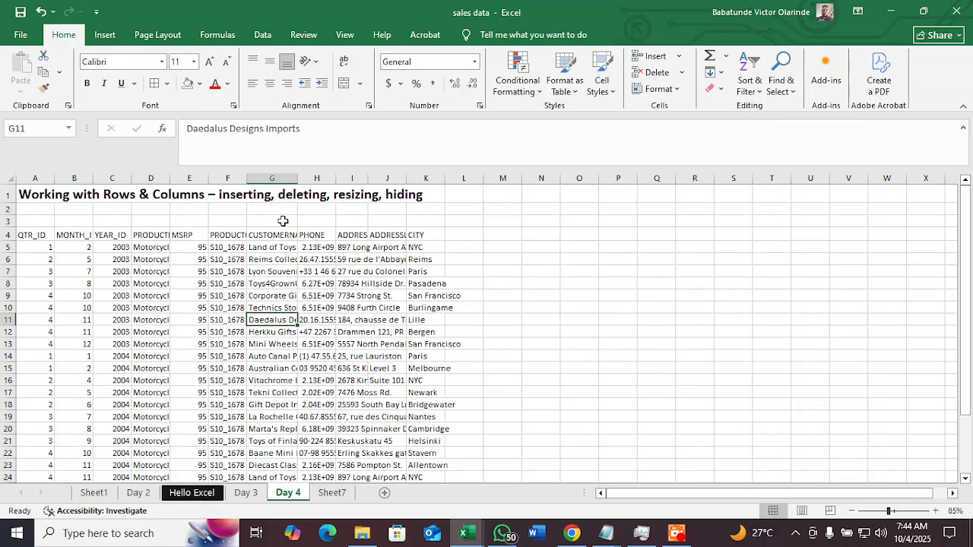
- Widen the CUSTOMERNAME column manually until the full entries fit, and narrow it again
{"action": "left_click", "coordinate": [279, 180]}
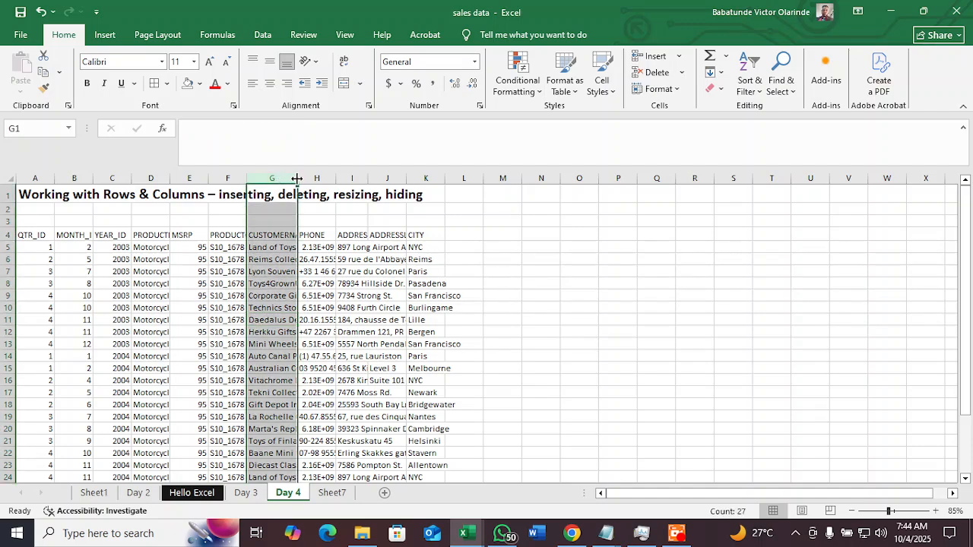
{"action": "left_click_drag", "start_coordinate": [297, 178], "coordinate": [352, 177]}
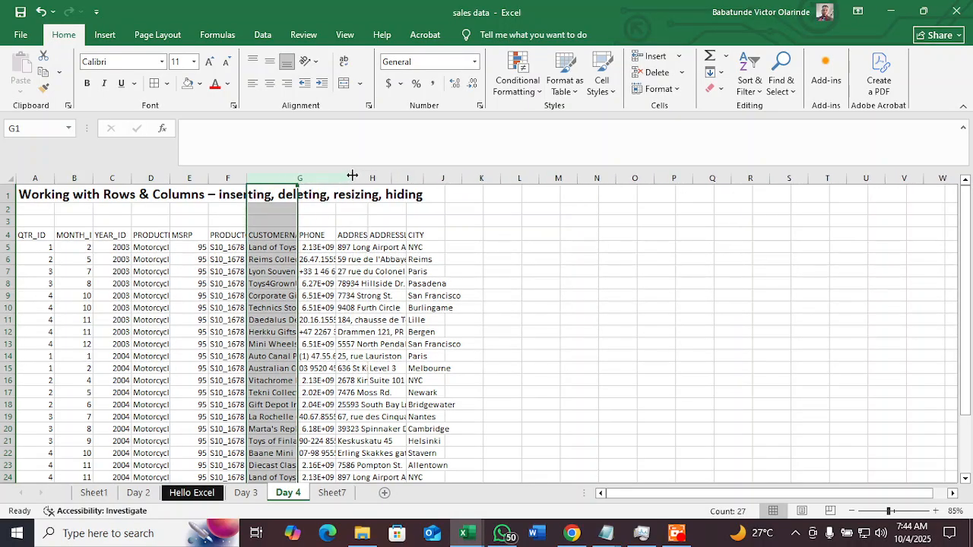
{"action": "left_click", "coordinate": [368, 225]}
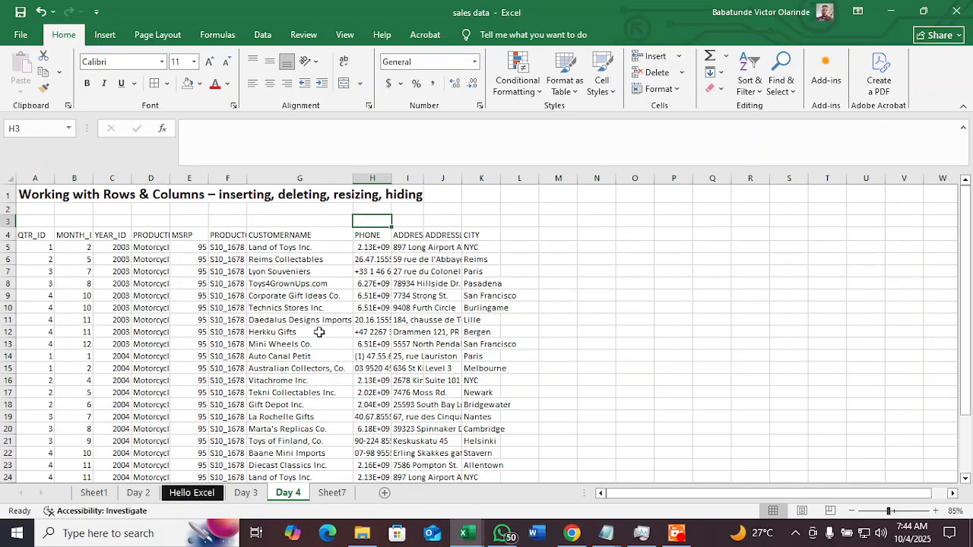
{"action": "left_click_drag", "start_coordinate": [355, 182], "coordinate": [304, 182]}
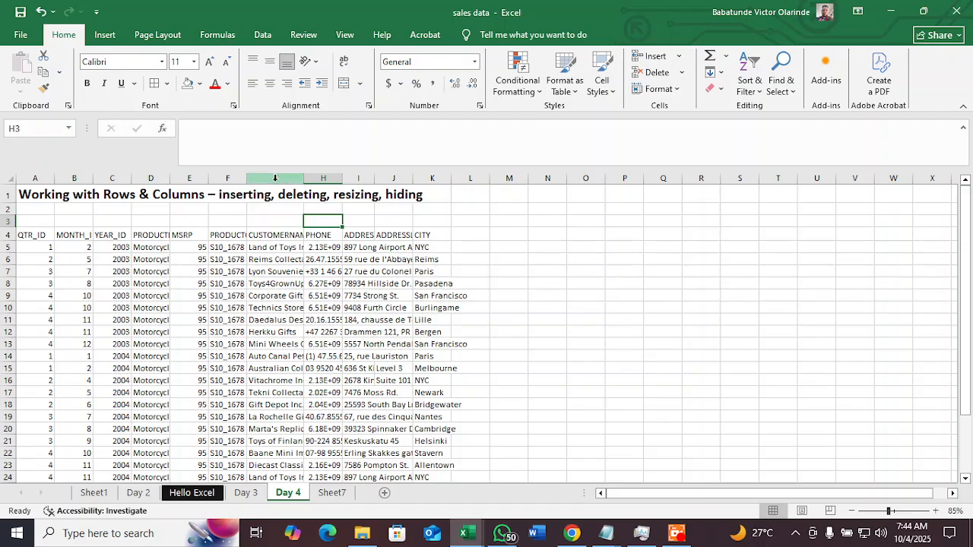
- AutoFit the CUSTOMERNAME column to its longest entry
{"action": "left_click", "coordinate": [275, 180]}
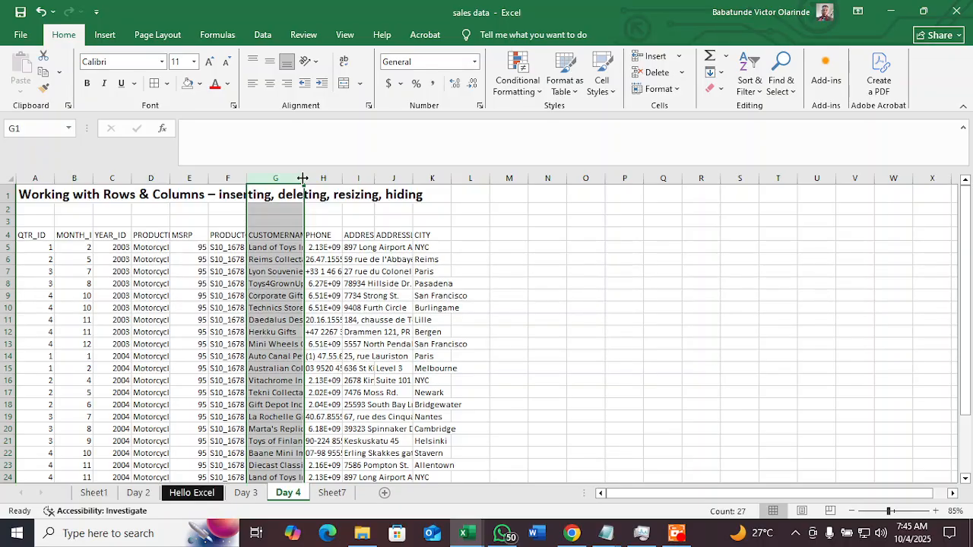
{"action": "double_click", "coordinate": [302, 178]}
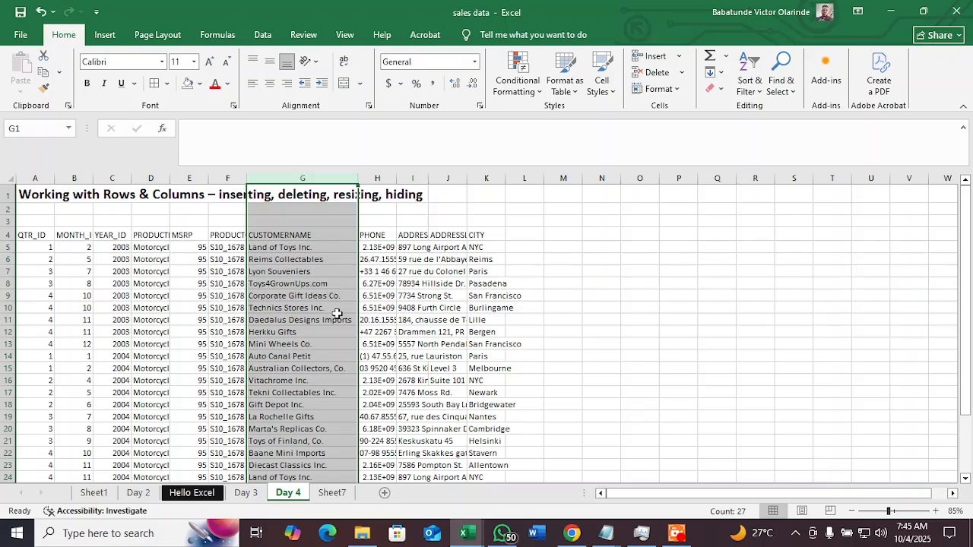
{"action": "left_click", "coordinate": [335, 379]}
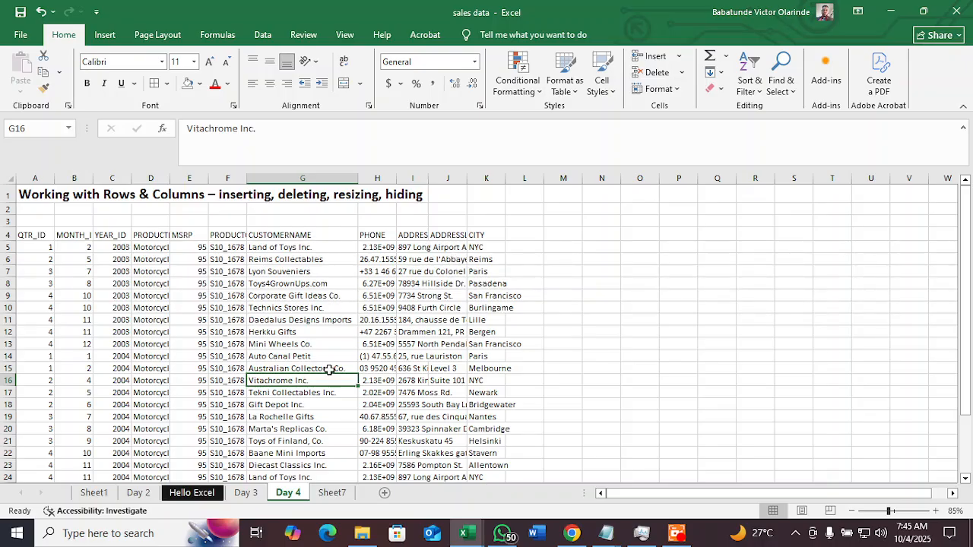
- Fill the header cells A4:K4, from QTR_ID to CITY, with a light blue theme color
{"action": "left_click", "coordinate": [8, 235]}
{"action": "left_click_drag", "start_coordinate": [38, 235], "coordinate": [503, 235]}
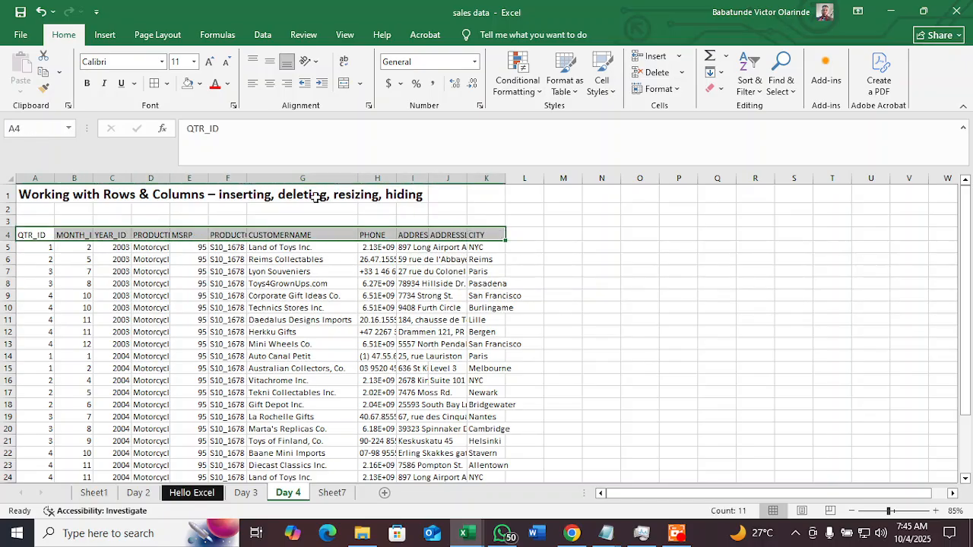
{"action": "left_click", "coordinate": [201, 84]}
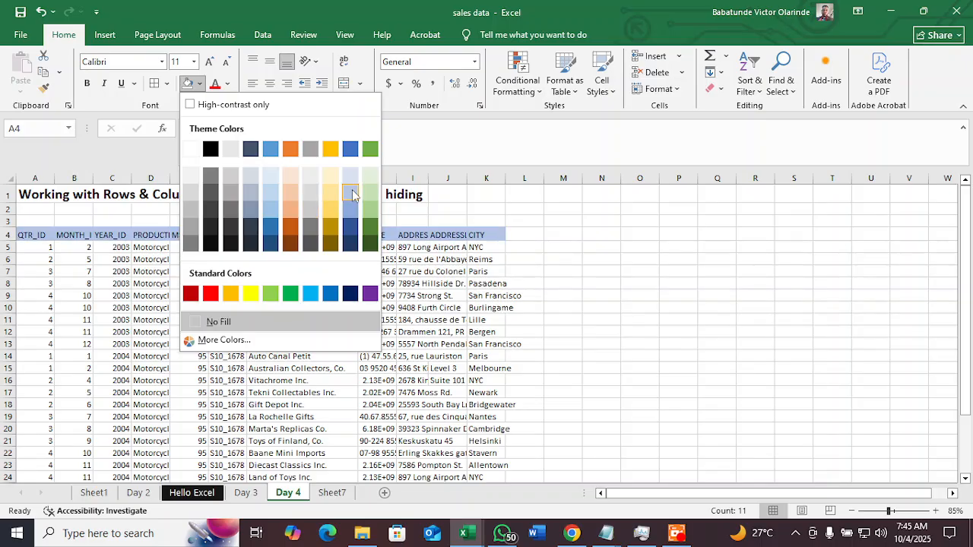
{"action": "left_click", "coordinate": [352, 195]}
{"action": "left_click", "coordinate": [312, 283]}
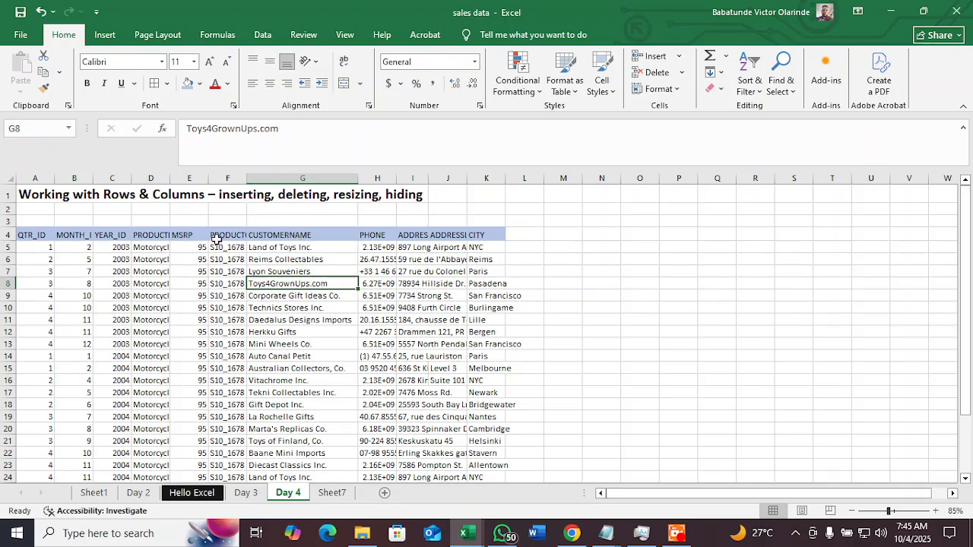
- AutoFit the PRODUCTCODE and PHONE columns to their contents
{"action": "left_click", "coordinate": [230, 235]}
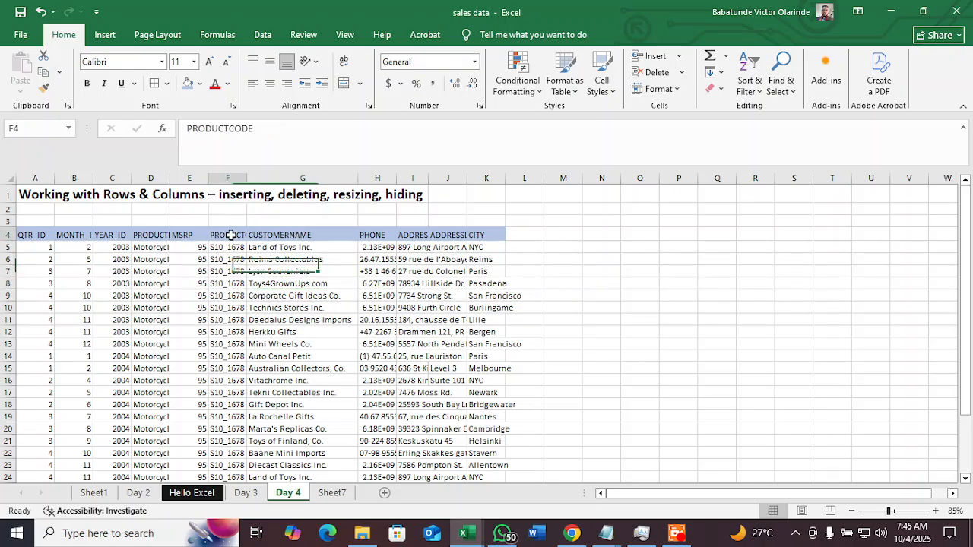
{"action": "double_click", "coordinate": [246, 178]}
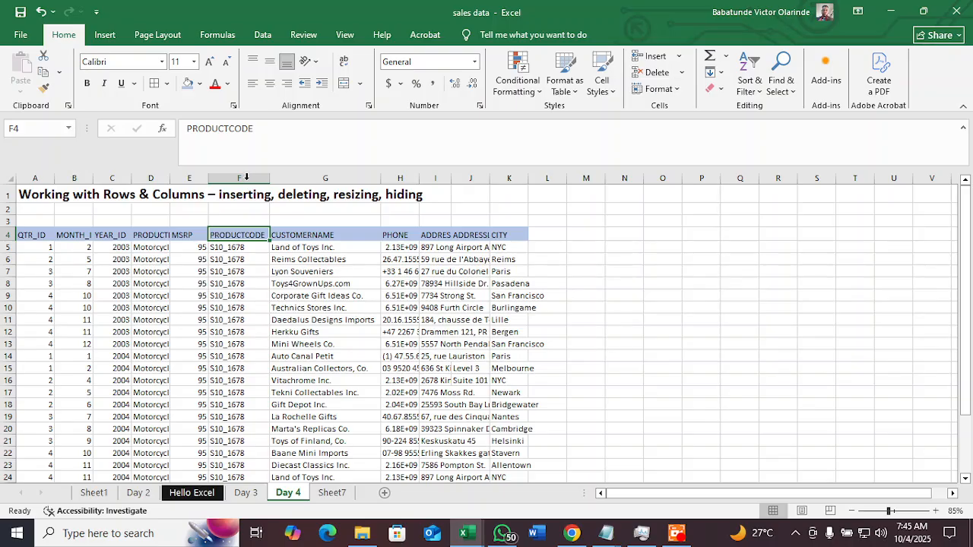
{"action": "left_click", "coordinate": [407, 240]}
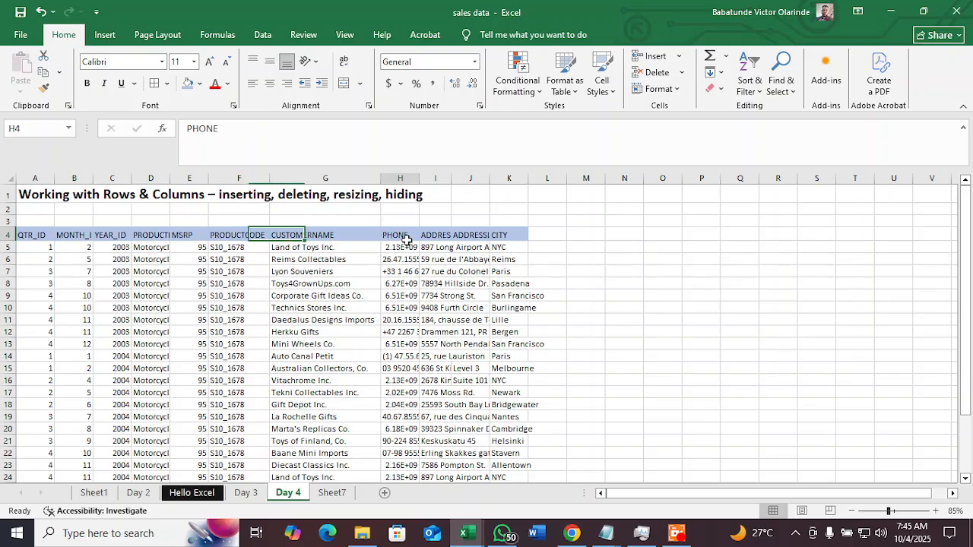
{"action": "double_click", "coordinate": [418, 178]}
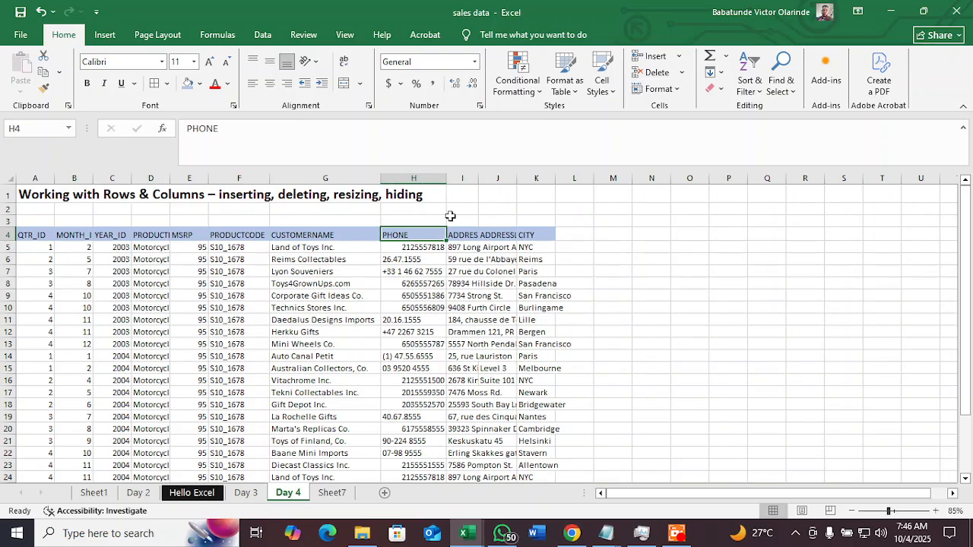
- AutoFit the ADDRESSLINE1, ADDRESSLINE2 and CITY columns to their contents
{"action": "left_click", "coordinate": [463, 241]}
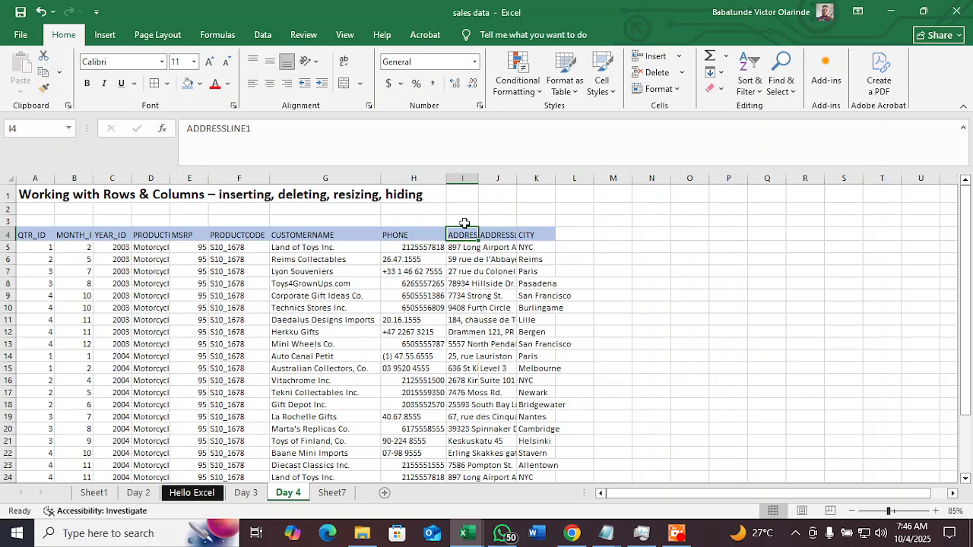
{"action": "double_click", "coordinate": [477, 179]}
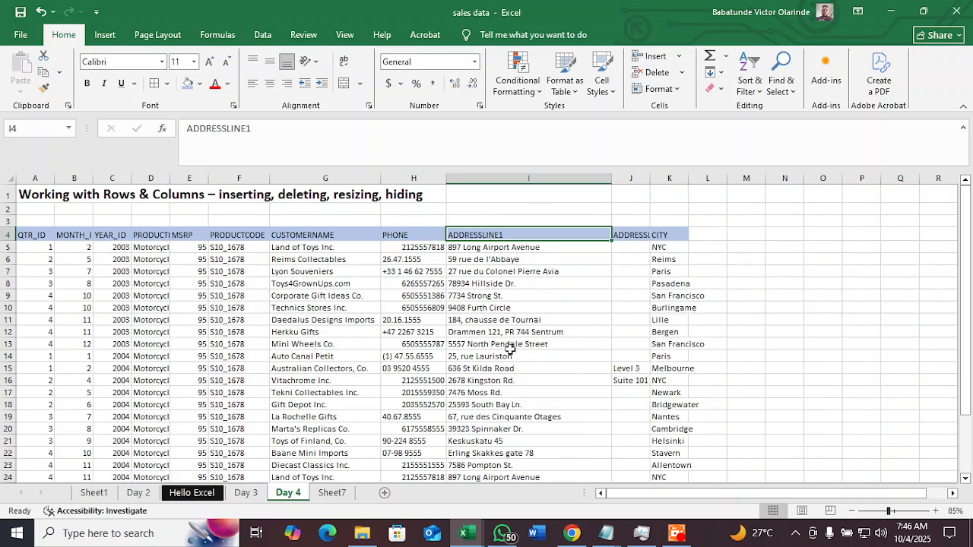
{"action": "double_click", "coordinate": [648, 175]}
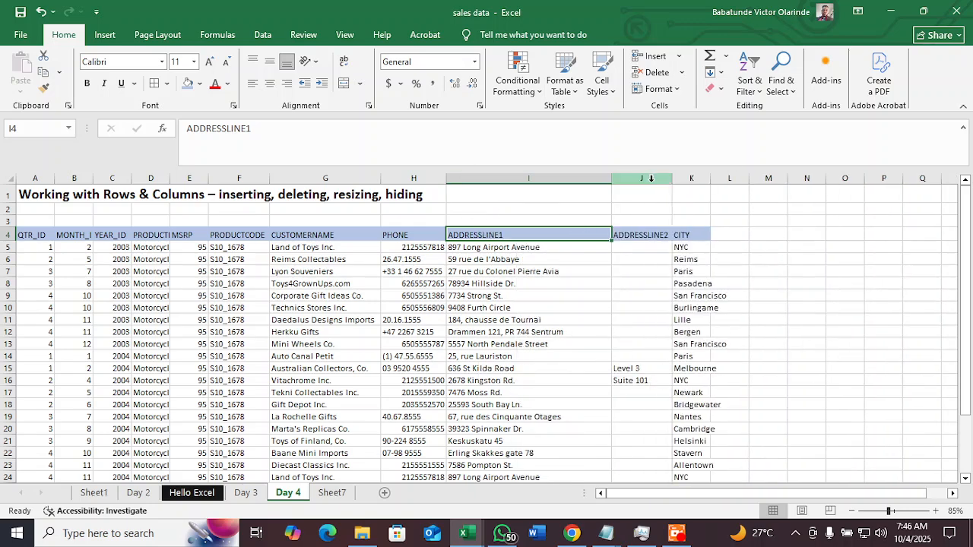
{"action": "left_click_drag", "start_coordinate": [713, 178], "coordinate": [713, 178]}
{"action": "double_click", "coordinate": [713, 178]}
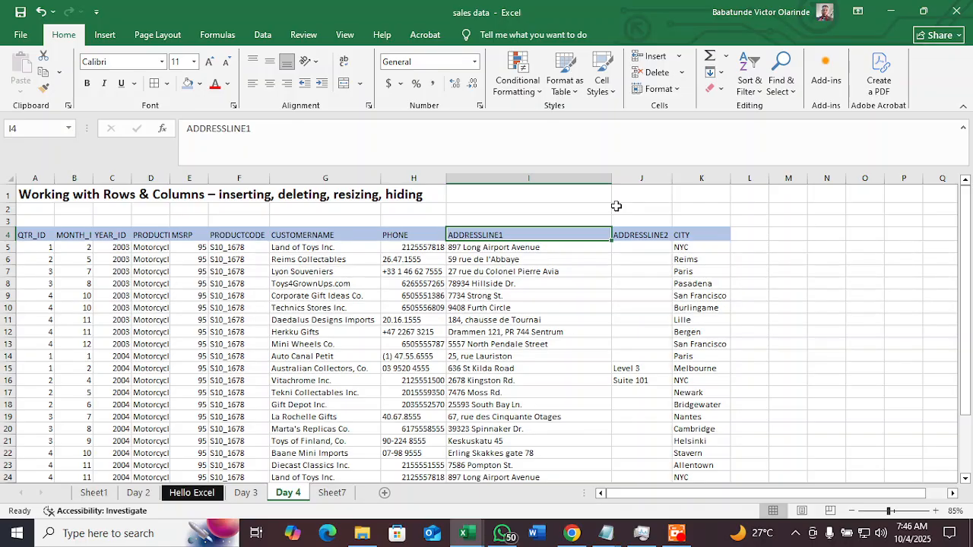
- Undo the last width changes of the ADDRESSLINE1, ADDRESSLINE2 and CITY columns
{"action": "key", "text": "ctrl+z"}
{"action": "key", "text": "ctrl+z"}
{"action": "key", "text": "ctrl+z"}
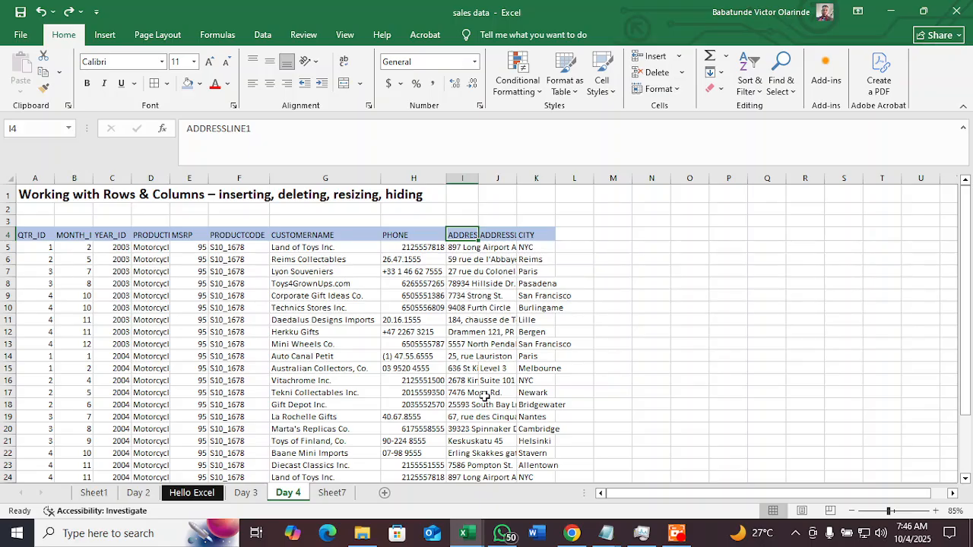
- AutoFit the width of the ADDRESSLINE1 column to its contents
{"action": "left_click", "coordinate": [463, 179]}
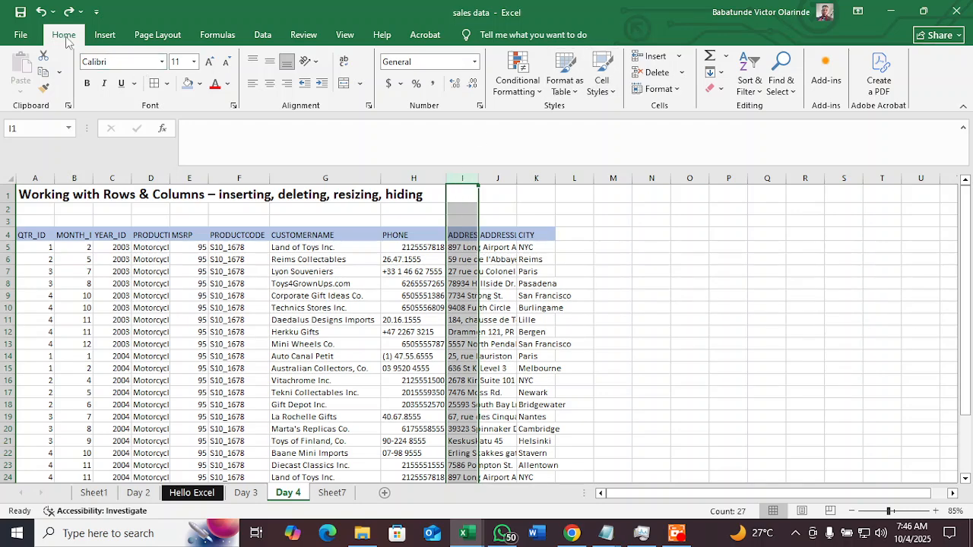
{"action": "left_click", "coordinate": [120, 39]}
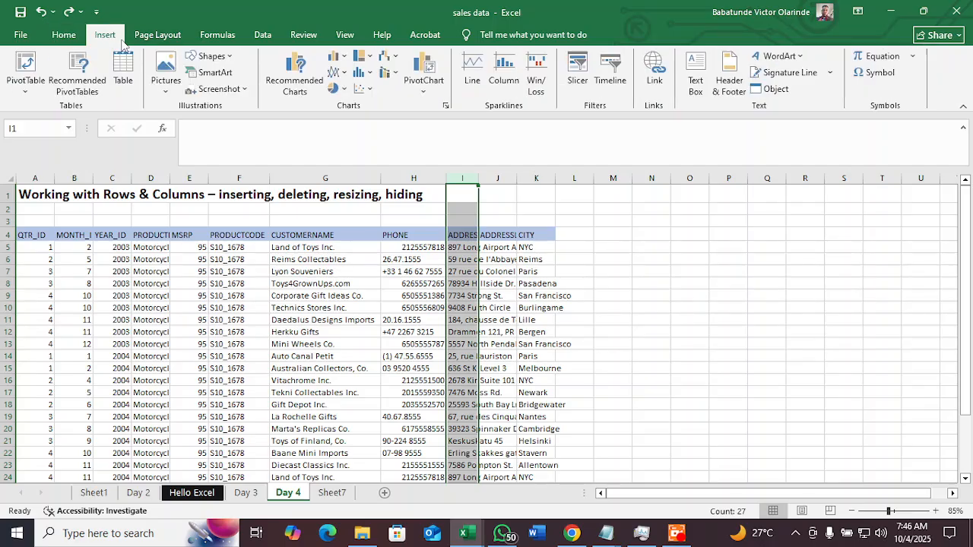
{"action": "left_click", "coordinate": [65, 38]}
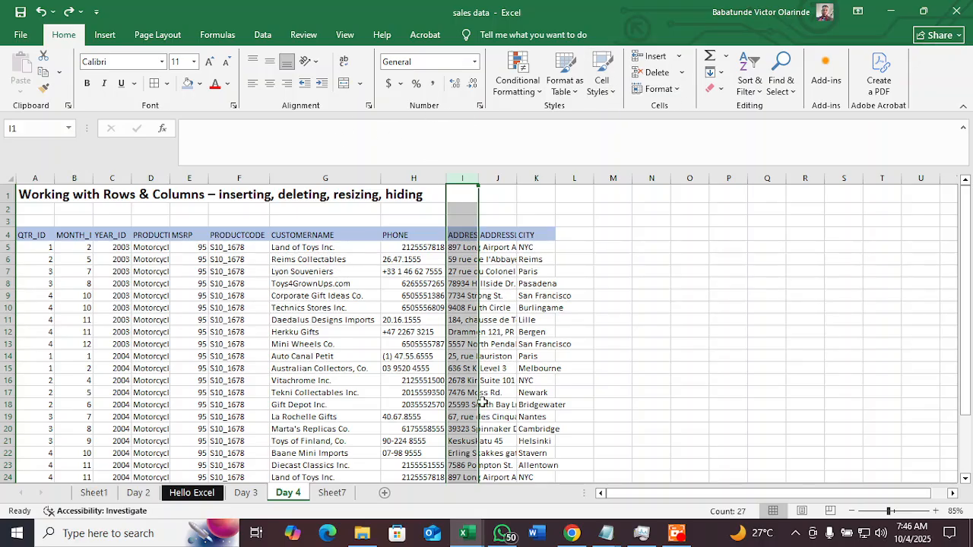
{"action": "left_click", "coordinate": [679, 92]}
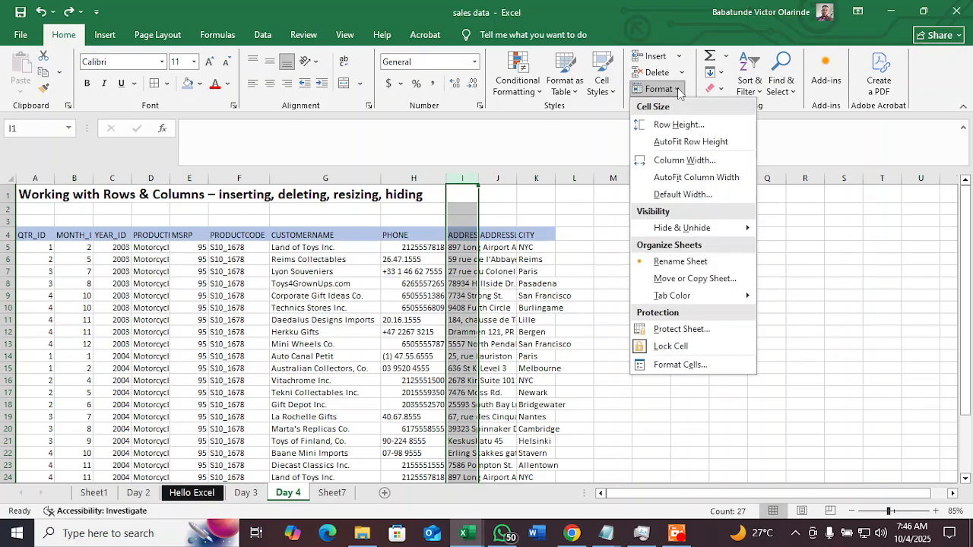
{"action": "left_click", "coordinate": [699, 178]}
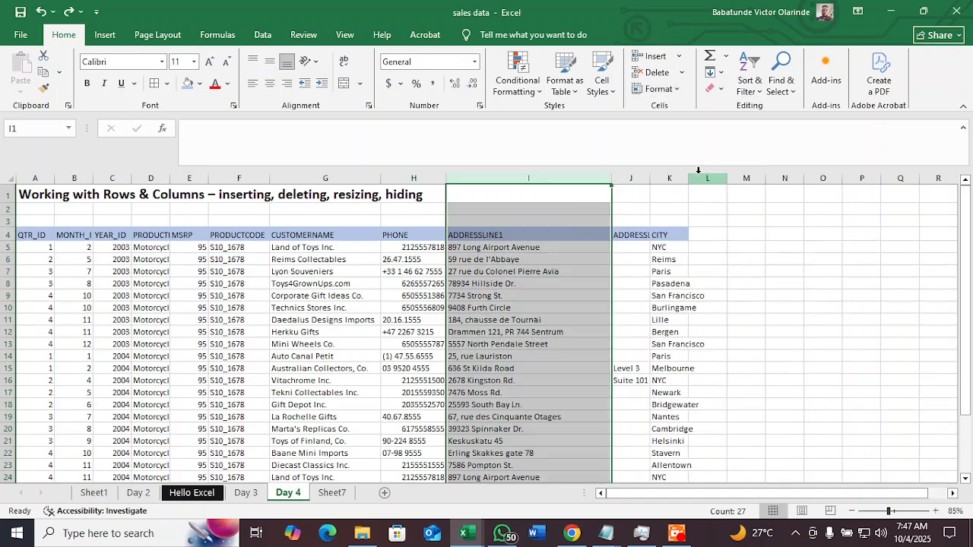
{"action": "left_click", "coordinate": [562, 285]}
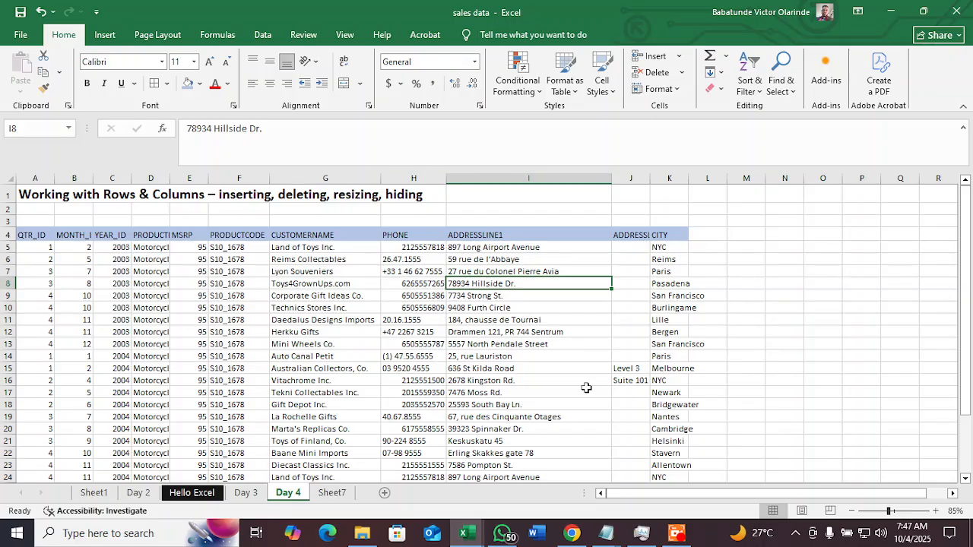
- Narrow the ADDRESSLINE1 column manually so it just fits the visible addresses
{"action": "left_click", "coordinate": [313, 258]}
{"action": "left_click", "coordinate": [500, 286]}
{"action": "left_click_drag", "start_coordinate": [611, 178], "coordinate": [566, 178]}
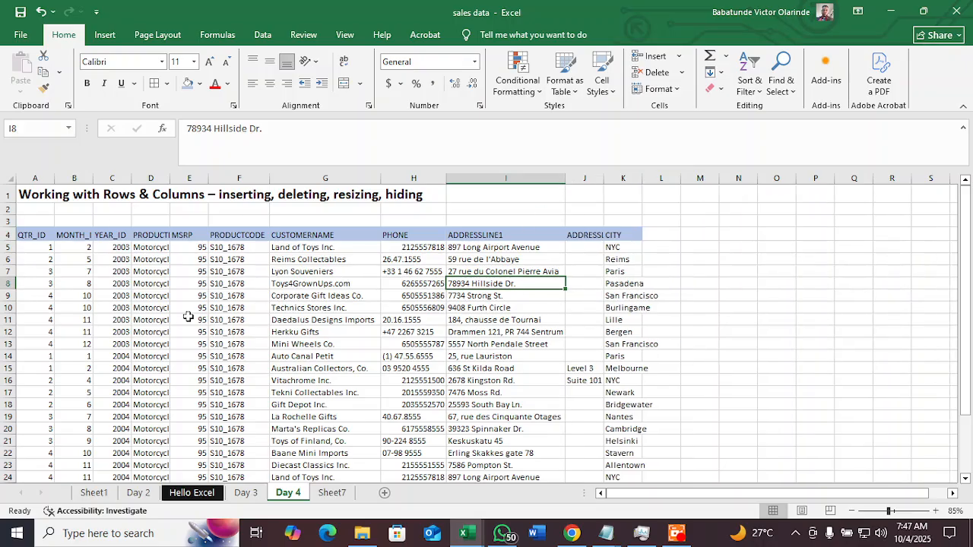
- Select row 7, the Lyon Souveniers record, and manually make it taller
{"action": "left_click", "coordinate": [32, 319]}
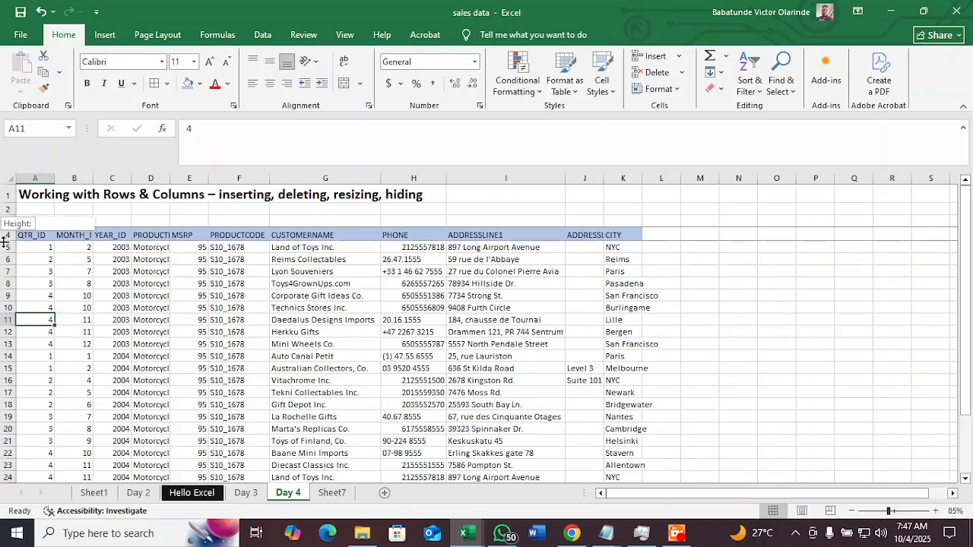
{"action": "left_click", "coordinate": [8, 307]}
{"action": "left_click", "coordinate": [5, 273]}
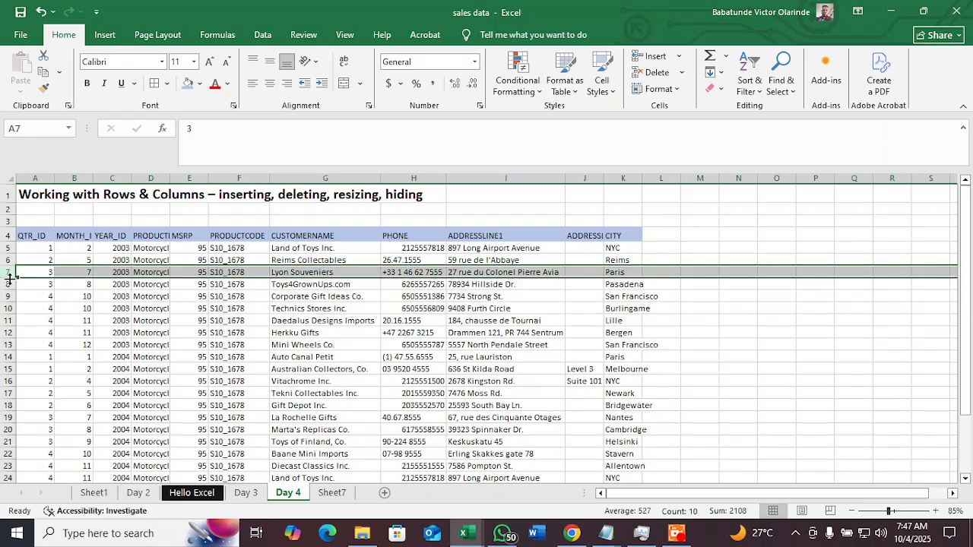
{"action": "left_click_drag", "start_coordinate": [9, 278], "coordinate": [6, 283]}
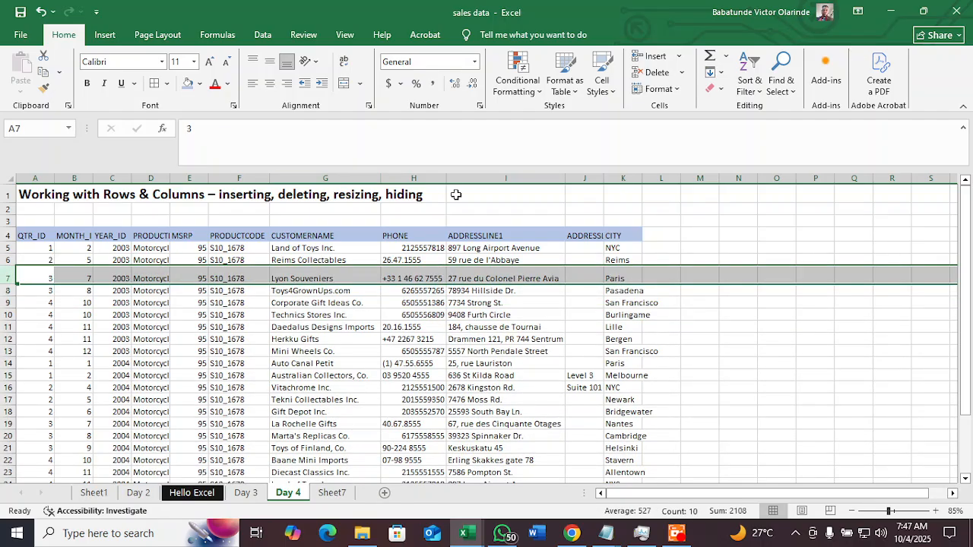
- Narrow the ADDRESSLINE1 column until its addresses are cut off, and increase the height of row 7 further
{"action": "left_click_drag", "start_coordinate": [567, 180], "coordinate": [501, 180]}
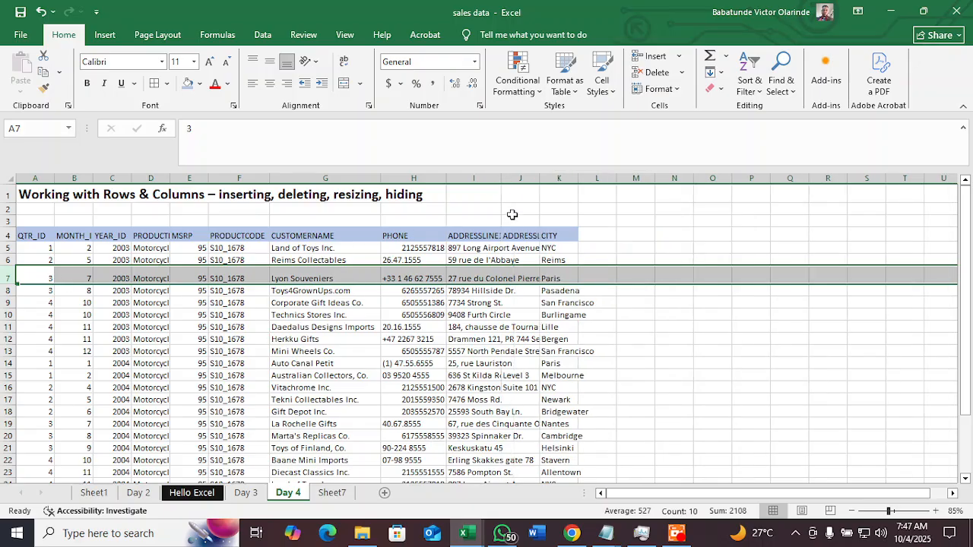
{"action": "left_click_drag", "start_coordinate": [501, 178], "coordinate": [496, 178]}
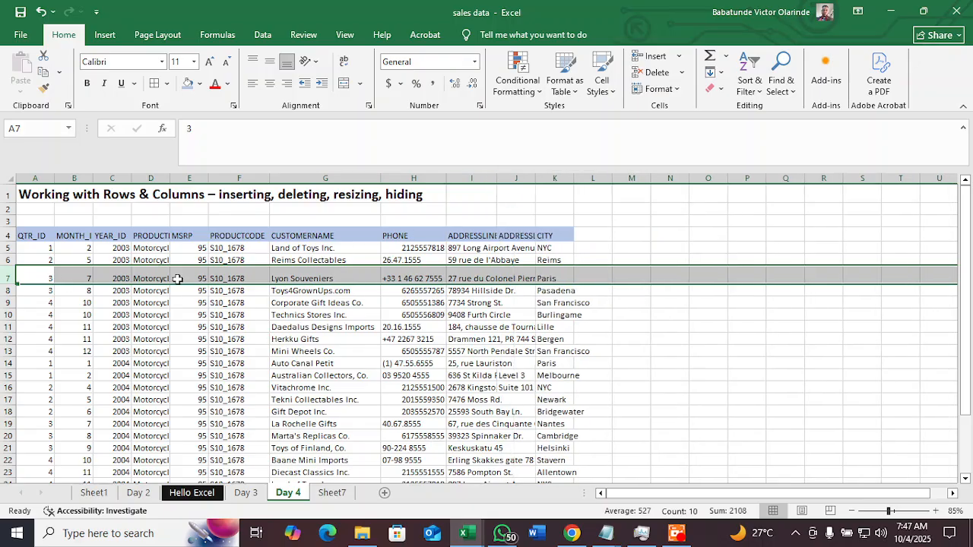
{"action": "mouse_move", "coordinate": [4, 282]}
{"action": "left_mouse_down"}
{"action": "mouse_move", "coordinate": [4, 317]}
{"action": "mouse_move", "coordinate": [4, 287]}
{"action": "left_mouse_up"}
{"action": "left_click", "coordinate": [192, 321]}
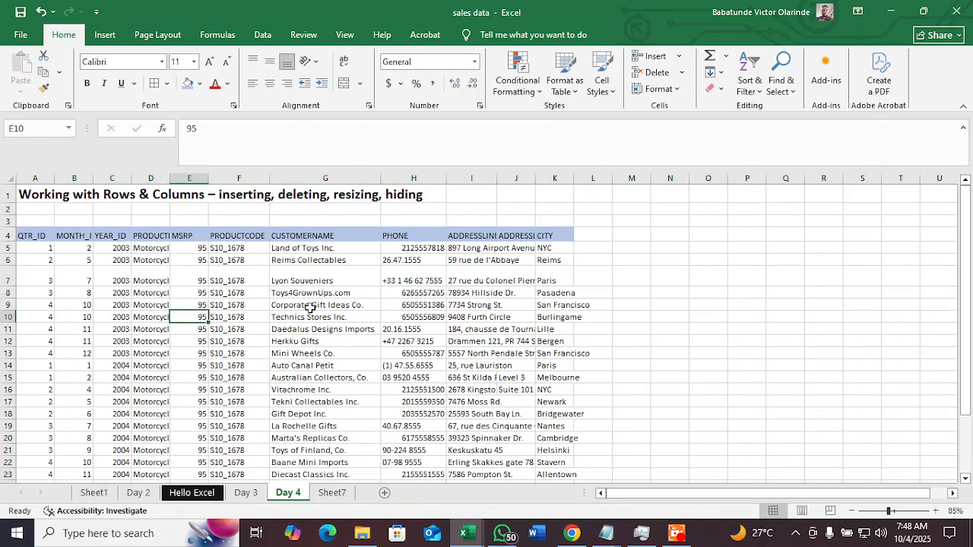
- Undo the recent height changes of row 7 and the last narrowing of the ADDRESSLINE1 column
{"action": "key", "text": "ctrl+z"}
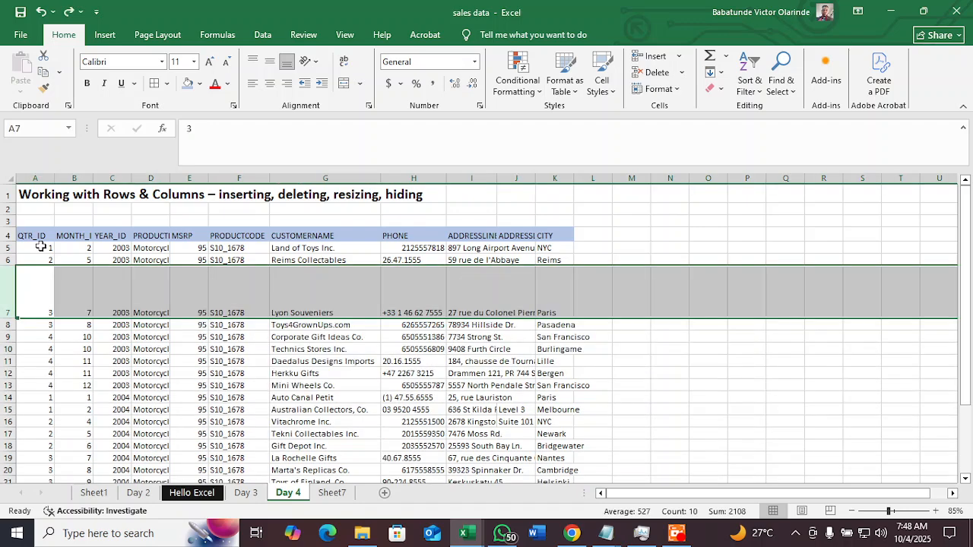
{"action": "key", "text": "ctrl+y"}
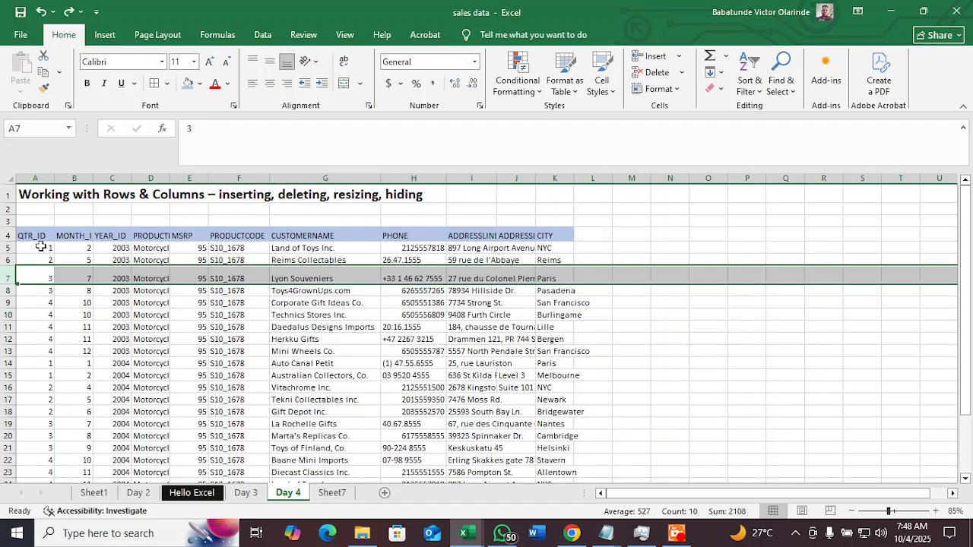
{"action": "key", "text": "ctrl+z"}
{"action": "key", "text": "ctrl+z"}
{"action": "key", "text": "ctrl+z"}
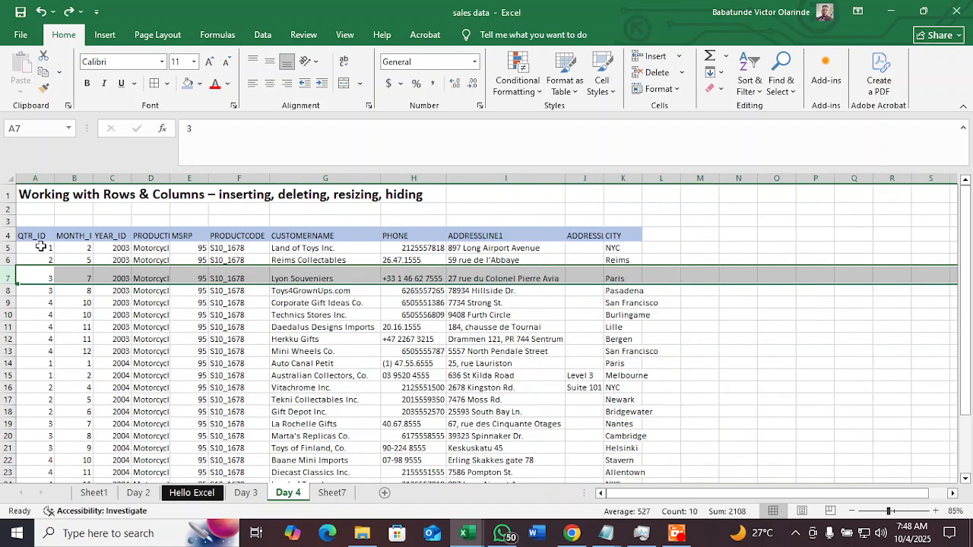
{"action": "left_click", "coordinate": [280, 430]}
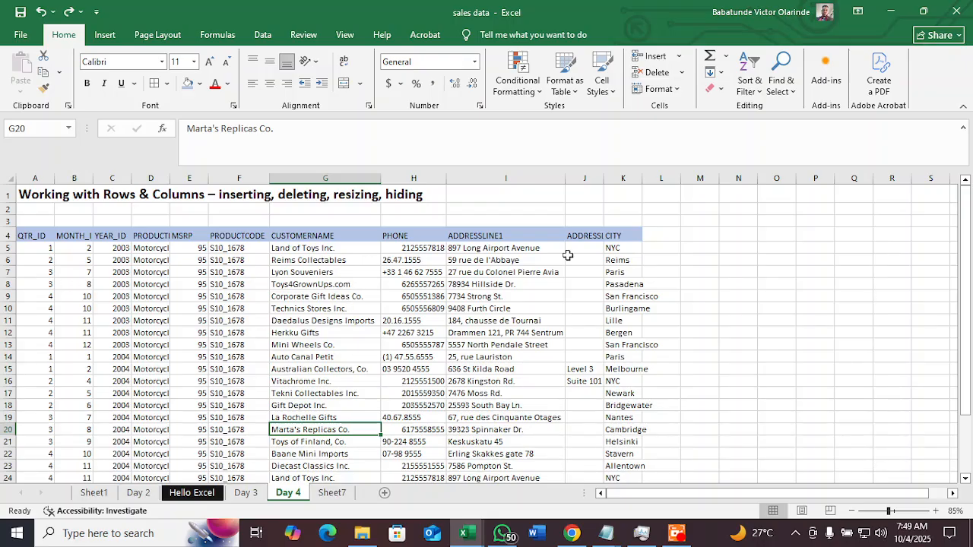
{"action": "left_click", "coordinate": [700, 234]}
{"action": "left_click", "coordinate": [716, 260]}
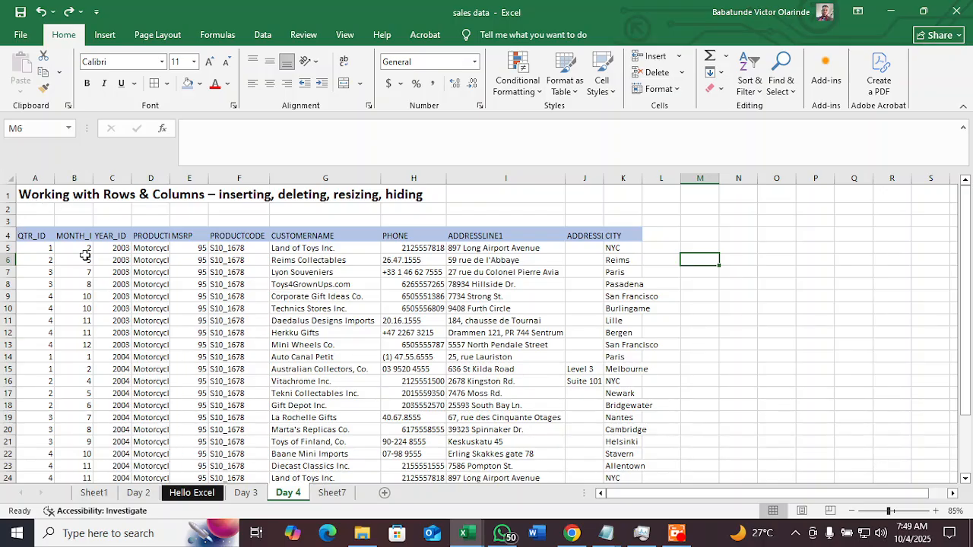
- Copy the whole sales table A4:K30, including its header row, from the Day 4 sheet
{"action": "left_click_drag", "start_coordinate": [25, 235], "coordinate": [622, 200]}
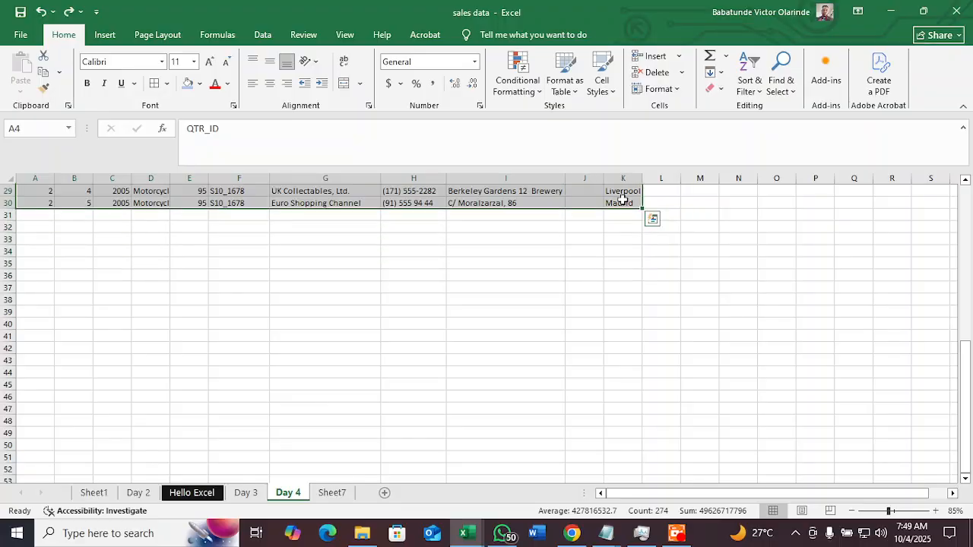
{"action": "key", "text": "ctrl+q"}
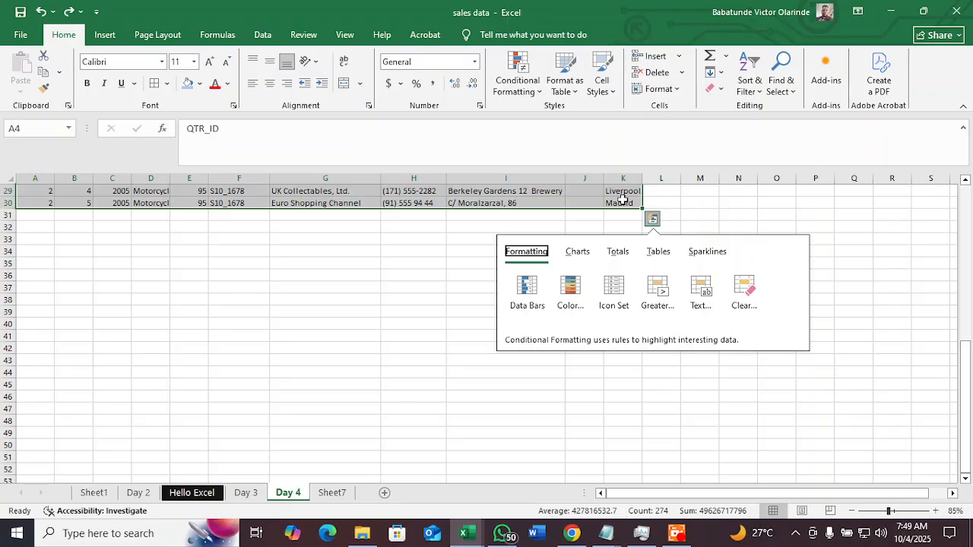
{"action": "right_click", "coordinate": [622, 200]}
{"action": "left_click", "coordinate": [658, 221]}
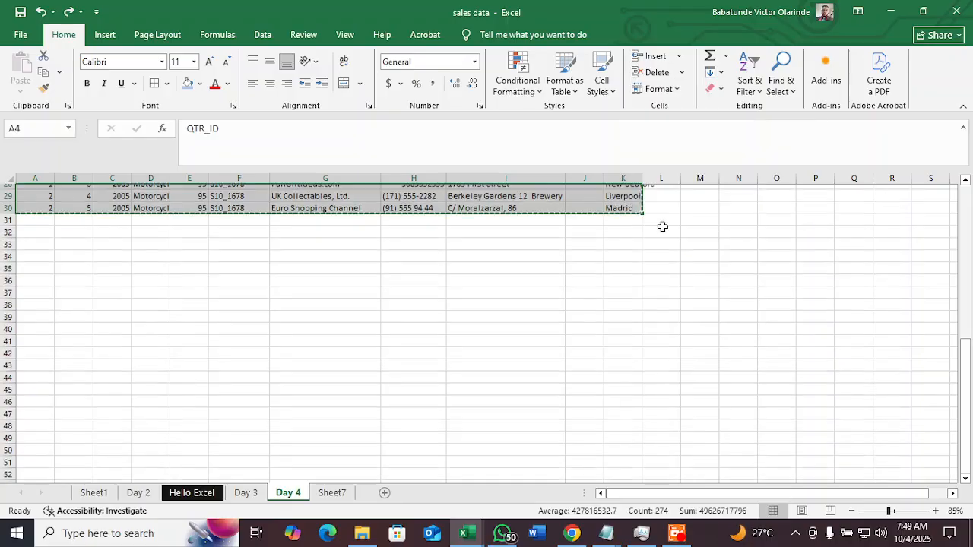
- Add a new worksheet after Sheet7 and paste the copied sales table at cell A1
{"action": "scroll", "coordinate": [662, 226], "scroll_direction": "up", "scroll_amount": 10}
{"action": "left_click", "coordinate": [340, 494]}
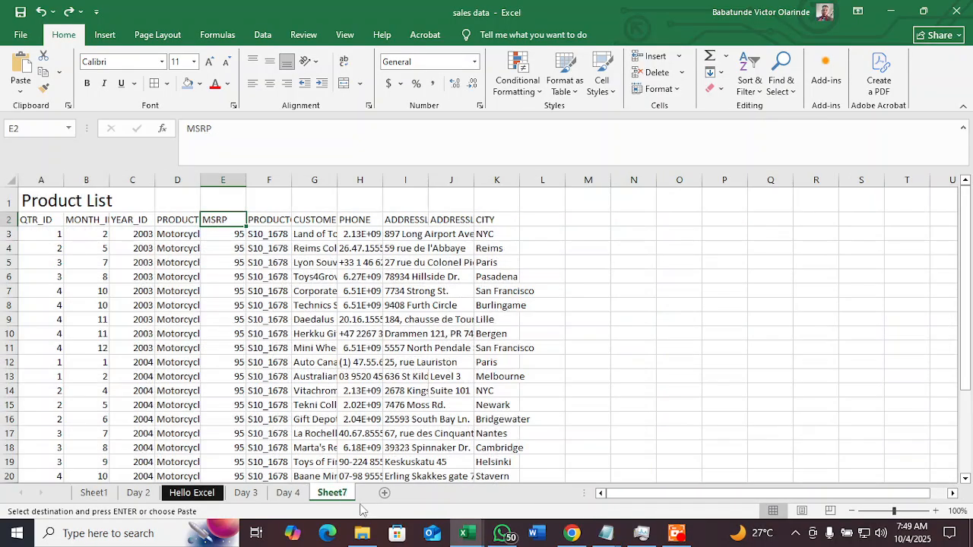
{"action": "left_click", "coordinate": [386, 493]}
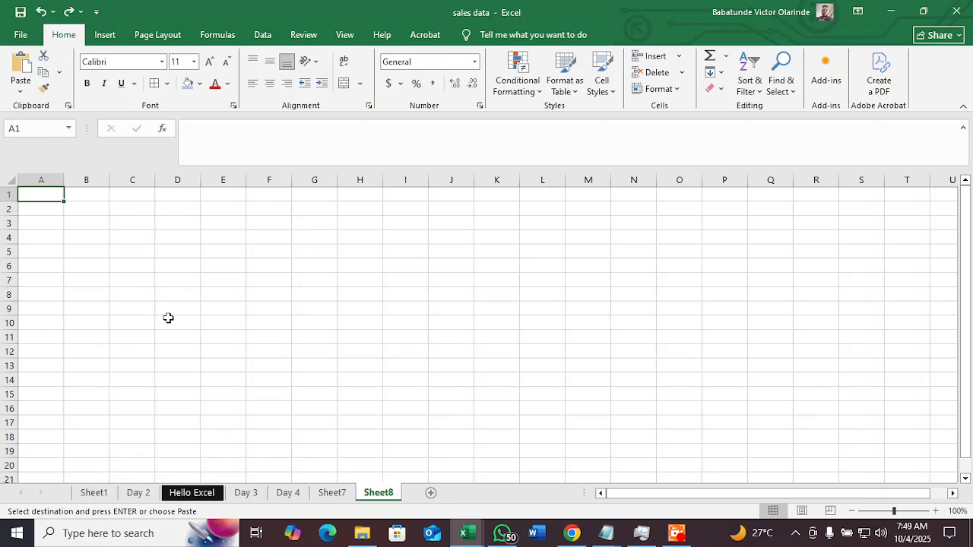
{"action": "key", "text": "ctrl+v"}
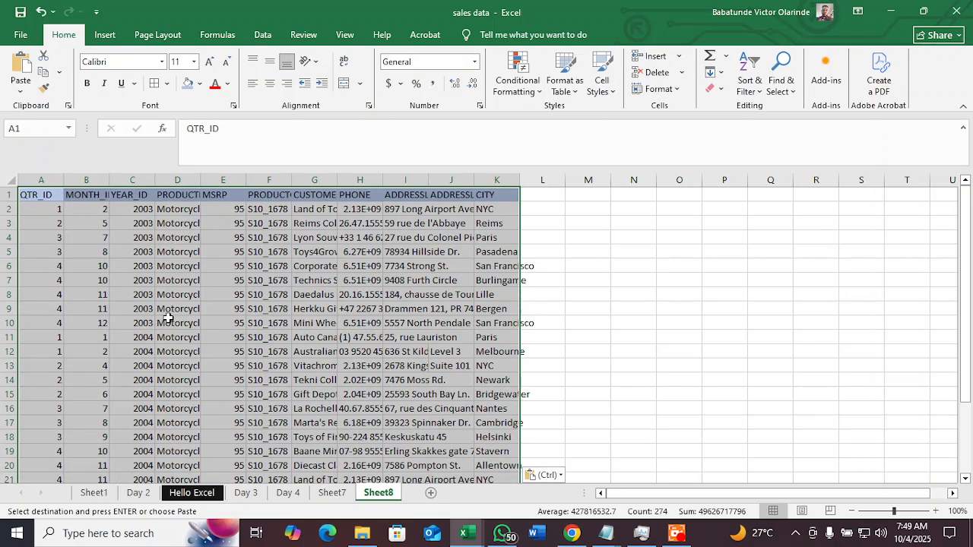
{"action": "left_click", "coordinate": [465, 294]}
{"action": "left_click", "coordinate": [655, 292]}
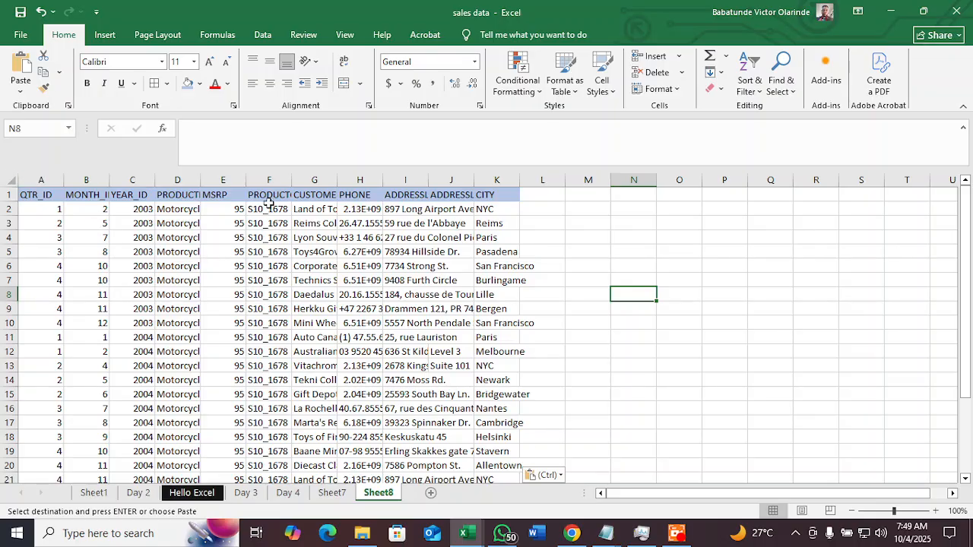
- Select all cells of the new worksheet, then clear the selection
{"action": "left_click", "coordinate": [7, 180]}
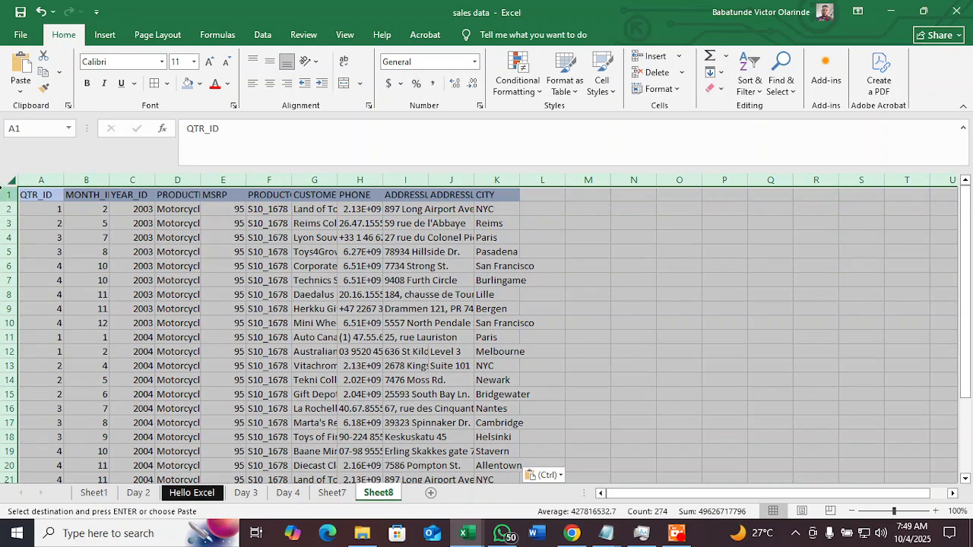
{"action": "left_click", "coordinate": [7, 181]}
{"action": "left_click", "coordinate": [23, 191]}
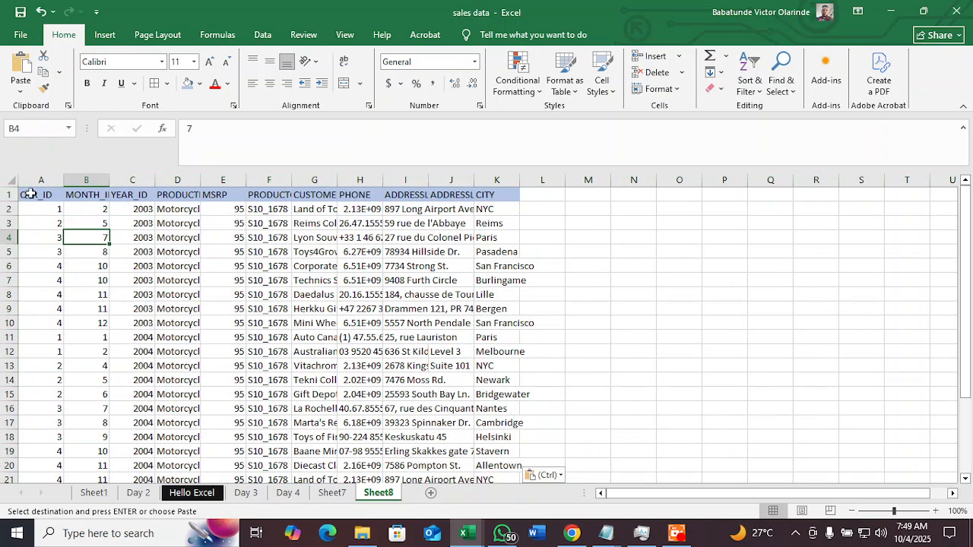
{"action": "left_click", "coordinate": [11, 180]}
{"action": "left_click", "coordinate": [56, 234]}
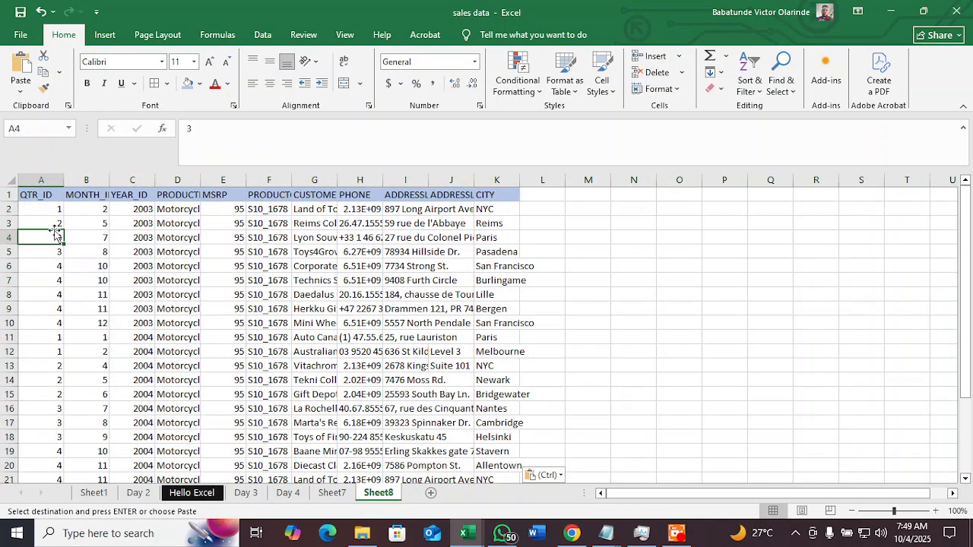
- Select only the pasted data table, extend the selection to the entire worksheet, then deselect
{"action": "key", "text": "ctrl+a"}
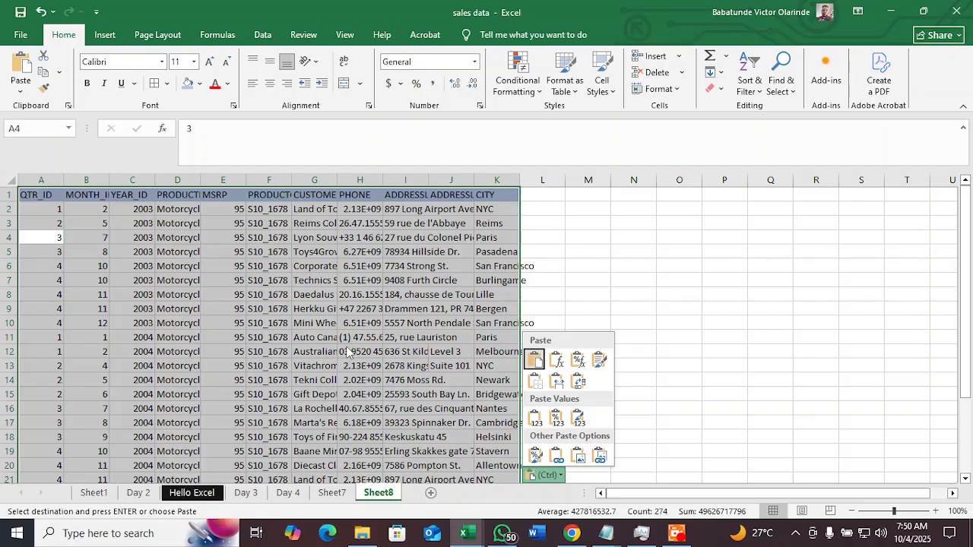
{"action": "left_click", "coordinate": [4, 179]}
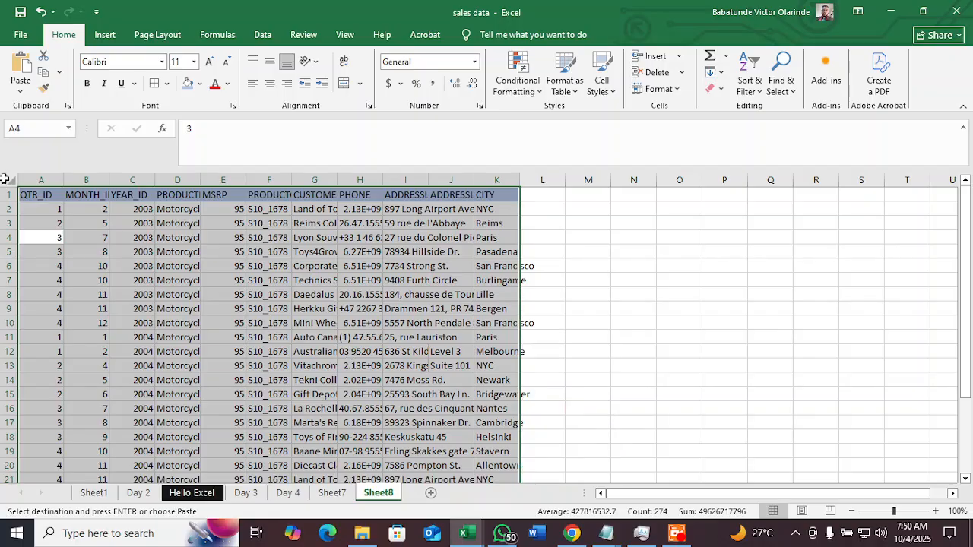
{"action": "left_click", "coordinate": [5, 179]}
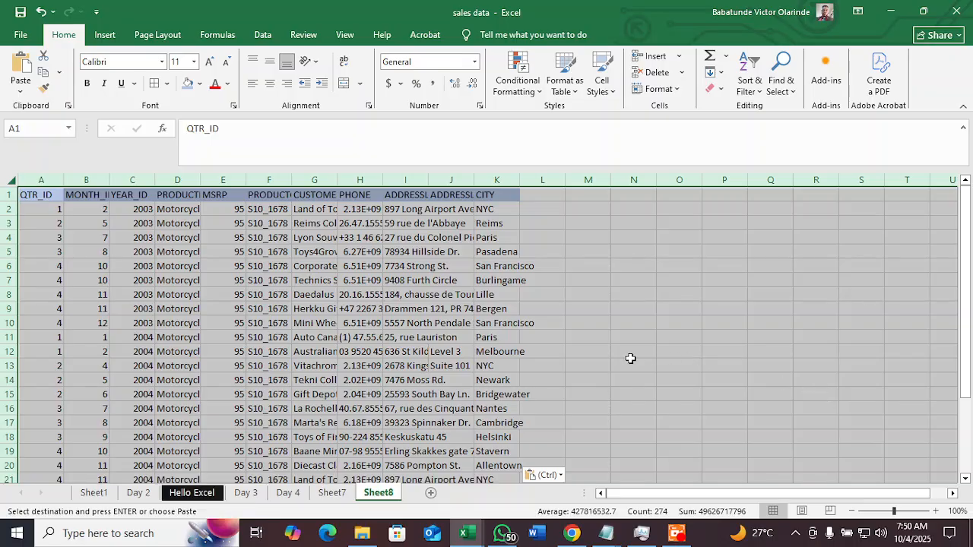
{"action": "left_click", "coordinate": [268, 351]}
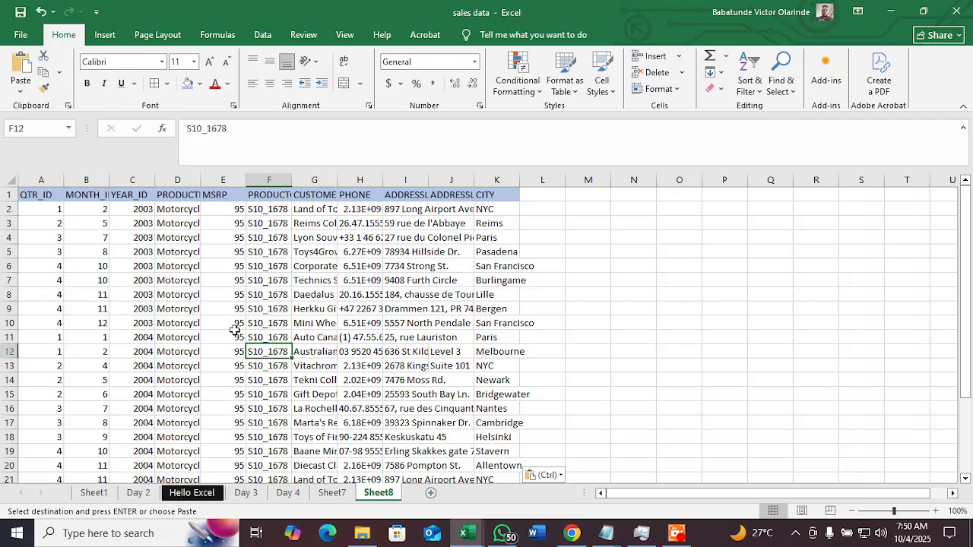
- Select the entire worksheet and increase the height of all rows together by resizing row 5, then clear the selection
{"action": "key", "text": "ctrl"}
{"action": "key", "text": "ctrl+a"}
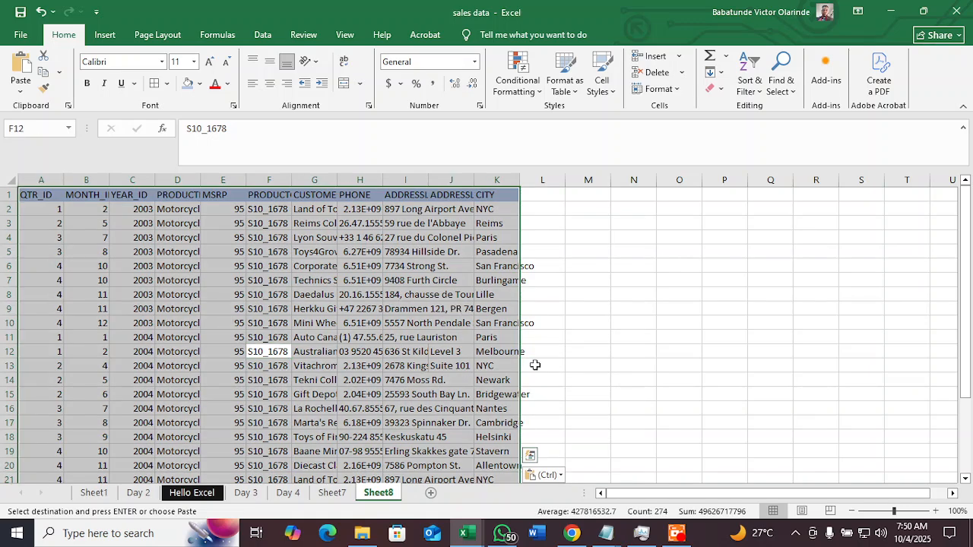
{"action": "left_click", "coordinate": [4, 177]}
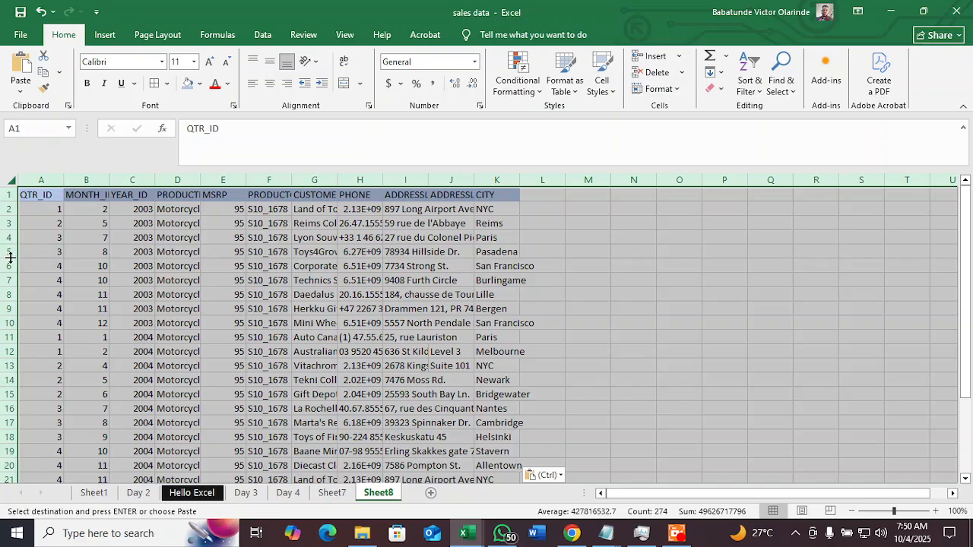
{"action": "left_click_drag", "start_coordinate": [11, 257], "coordinate": [8, 275]}
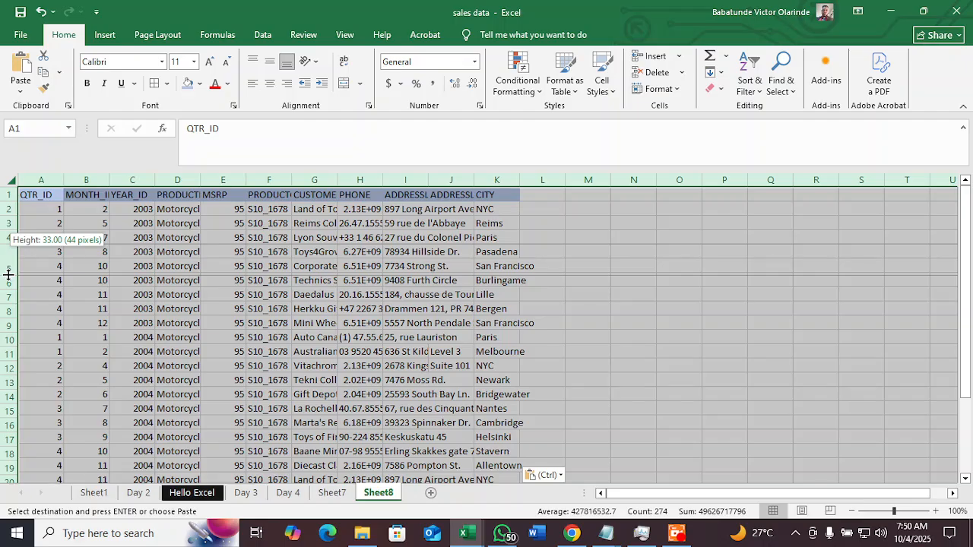
{"action": "left_click_drag", "start_coordinate": [9, 275], "coordinate": [10, 280]}
{"action": "left_click", "coordinate": [162, 292]}
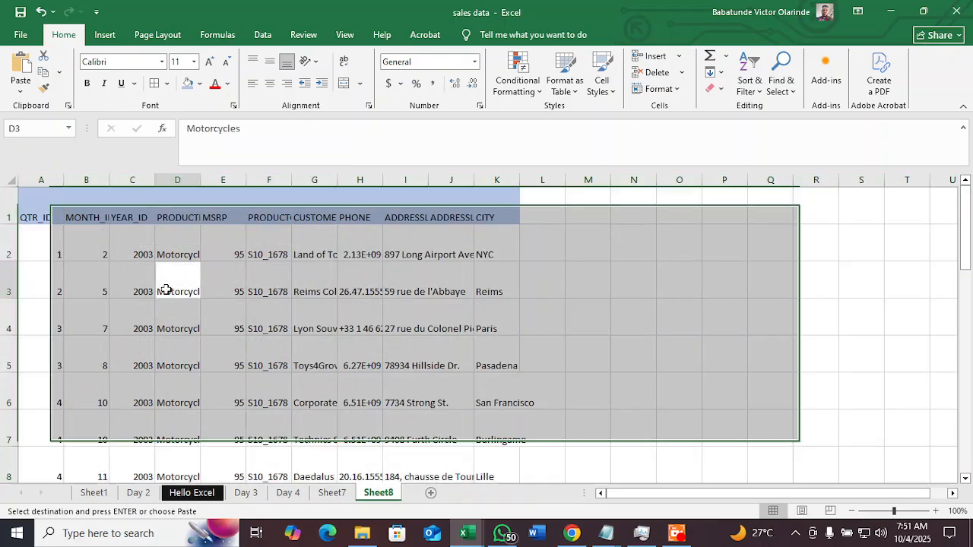
{"action": "left_click", "coordinate": [393, 318]}
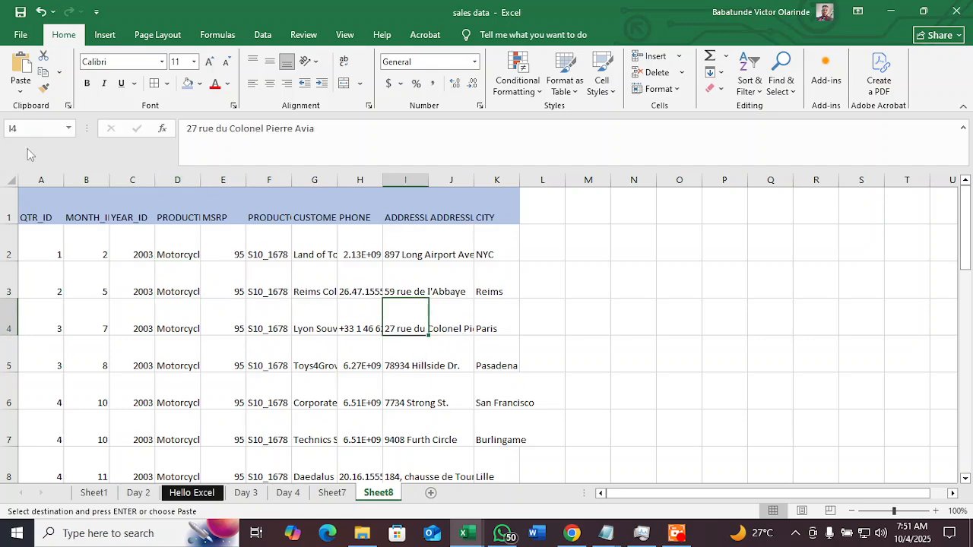
- Select the entire worksheet and widen all columns together by resizing column A, then clear the selection
{"action": "left_click", "coordinate": [8, 179]}
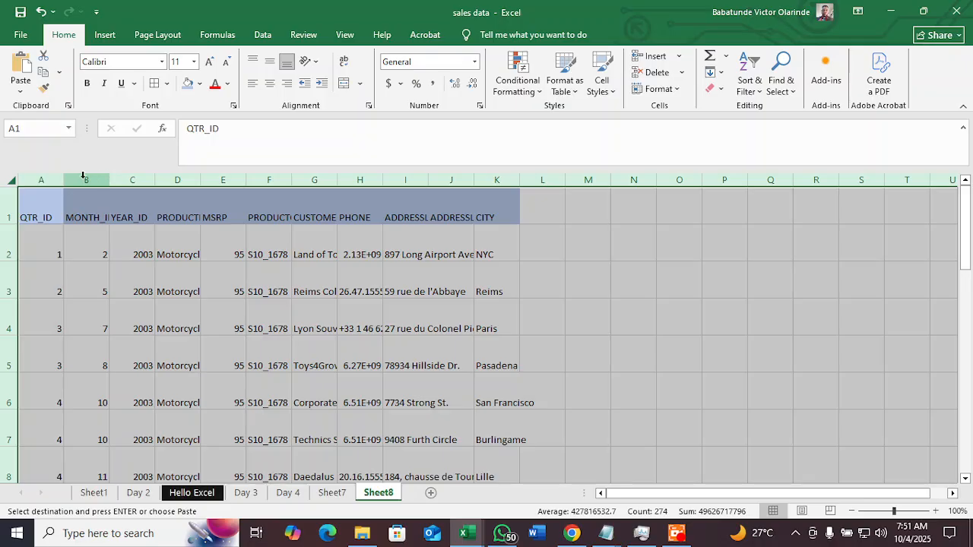
{"action": "left_click_drag", "start_coordinate": [60, 177], "coordinate": [92, 187]}
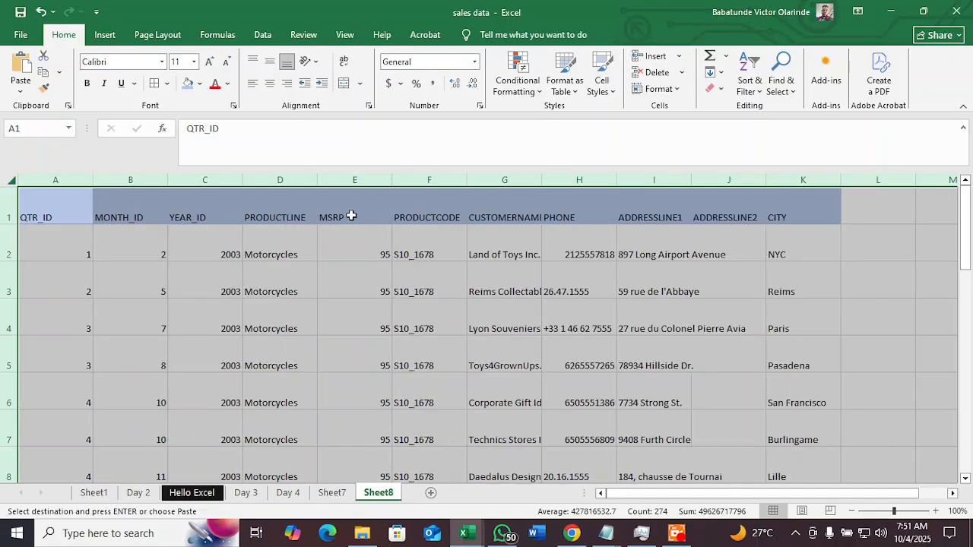
{"action": "left_click", "coordinate": [397, 276]}
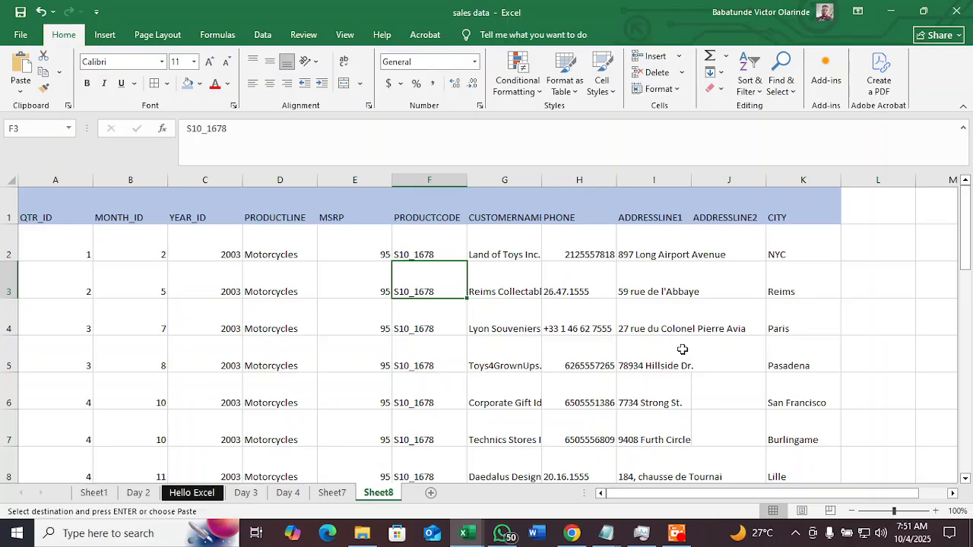
- Undo the row and column resizing along with the paste, then paste the copied sales table again at A1
{"action": "key", "text": "ctrl+z"}
{"action": "key", "text": "ctrl+z"}
{"action": "key", "text": "ctrl+z"}
{"action": "key", "text": "ctrl+z"}
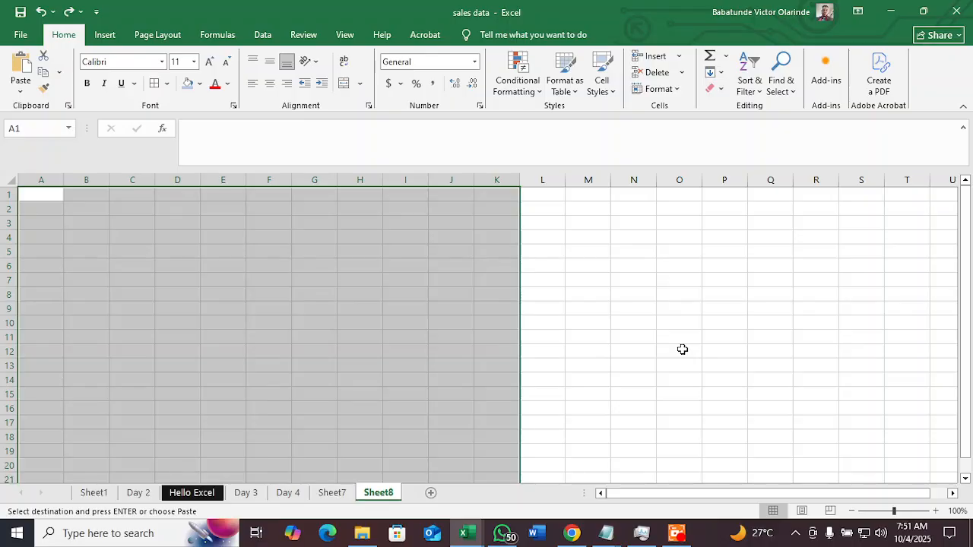
{"action": "key", "text": "ctrl+v"}
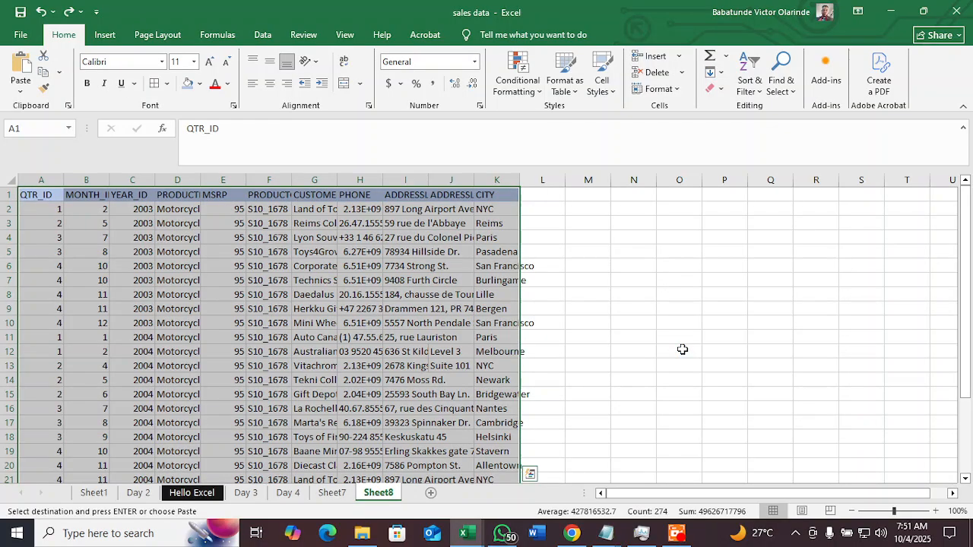
{"action": "left_click", "coordinate": [681, 349]}
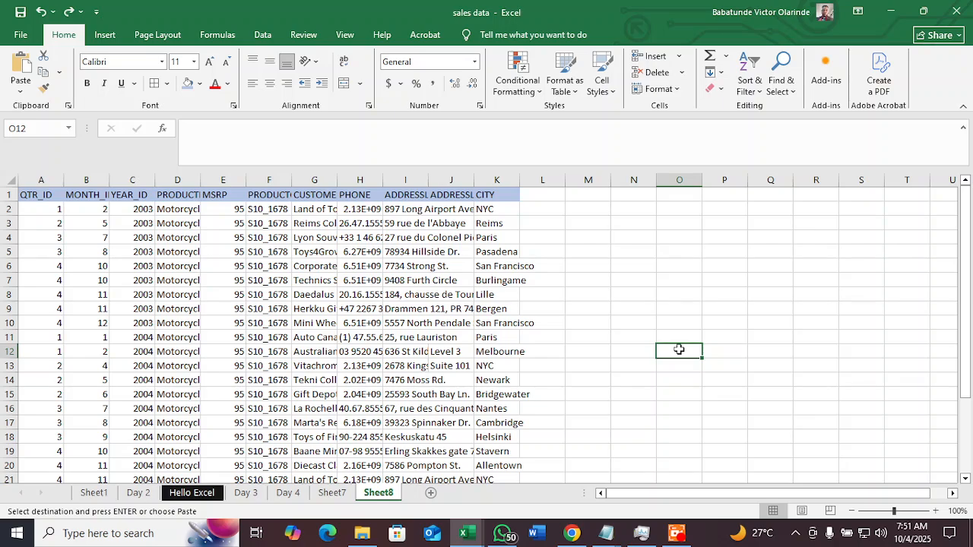
- Review the topic title on the Day 4 sheet, then return to the pasted table on Sheet8
{"action": "left_click", "coordinate": [293, 495]}
{"action": "left_click", "coordinate": [156, 221]}
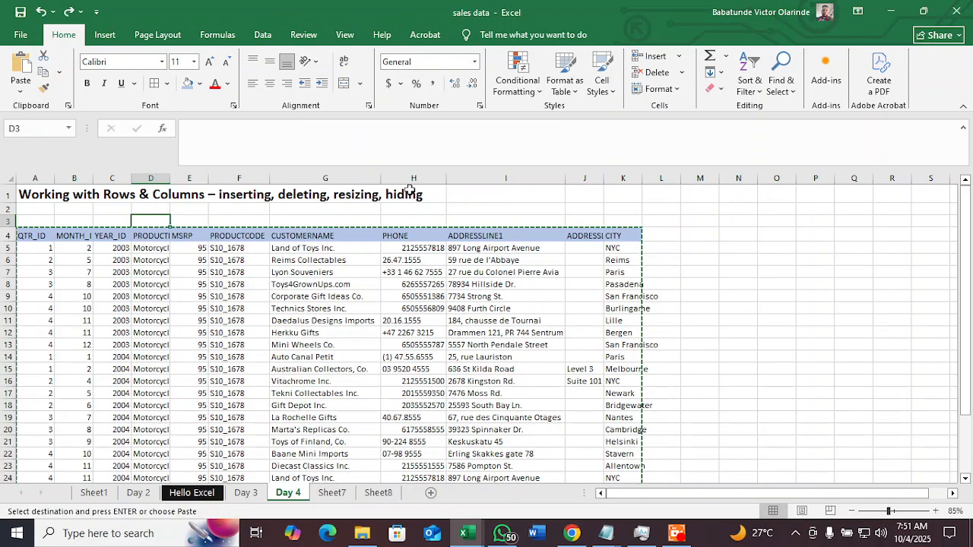
{"action": "left_click", "coordinate": [377, 494]}
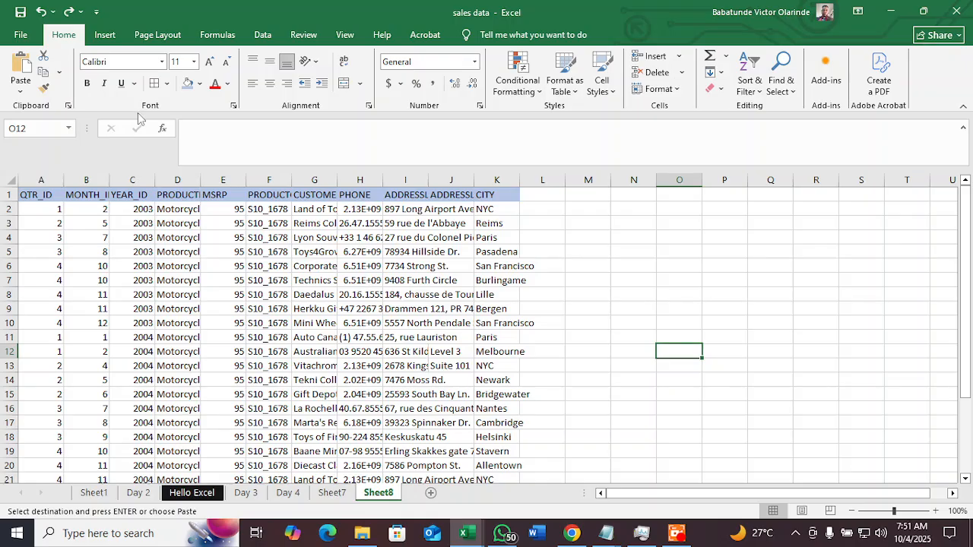
{"action": "left_click", "coordinate": [219, 269]}
{"action": "left_click", "coordinate": [263, 369]}
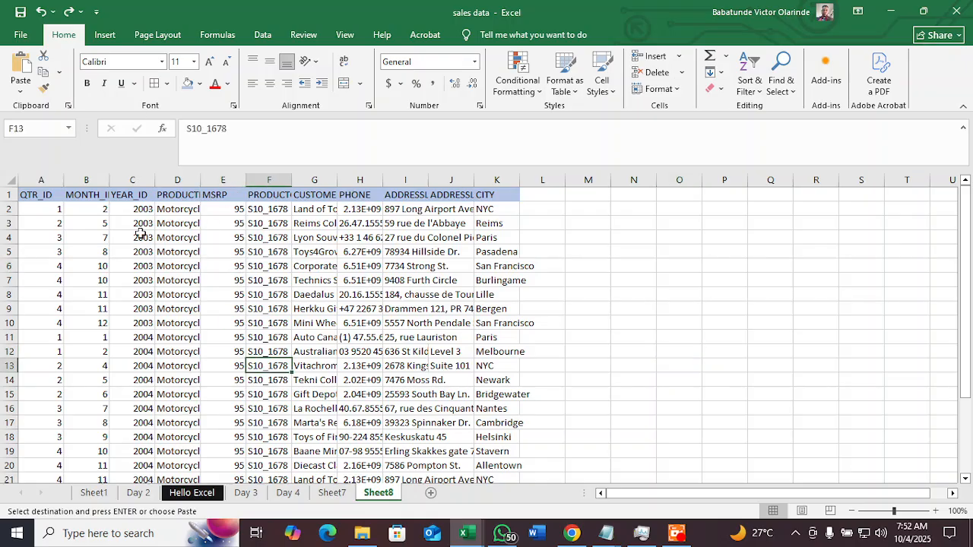
- AutoFit the CUSTOMERNAME column G to its contents
{"action": "left_click", "coordinate": [274, 195]}
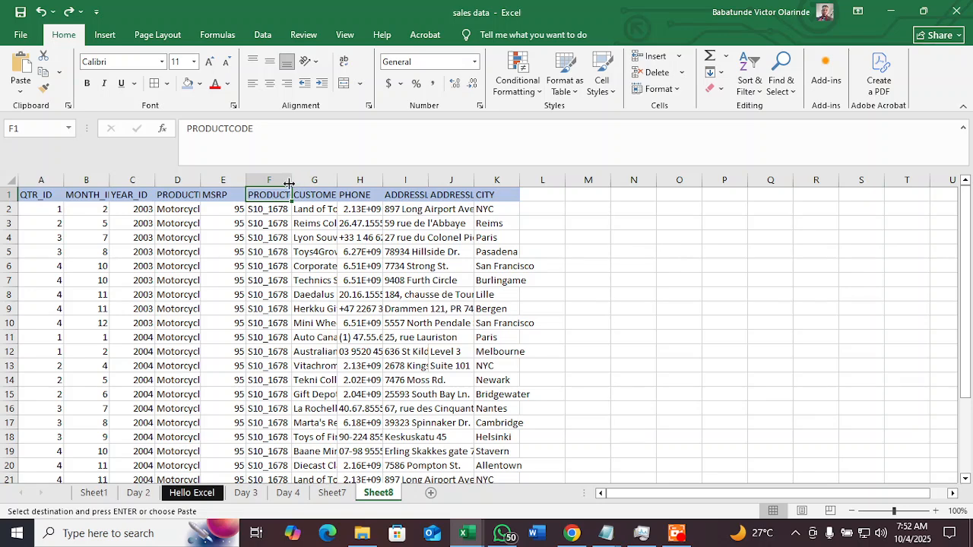
{"action": "left_click", "coordinate": [328, 195]}
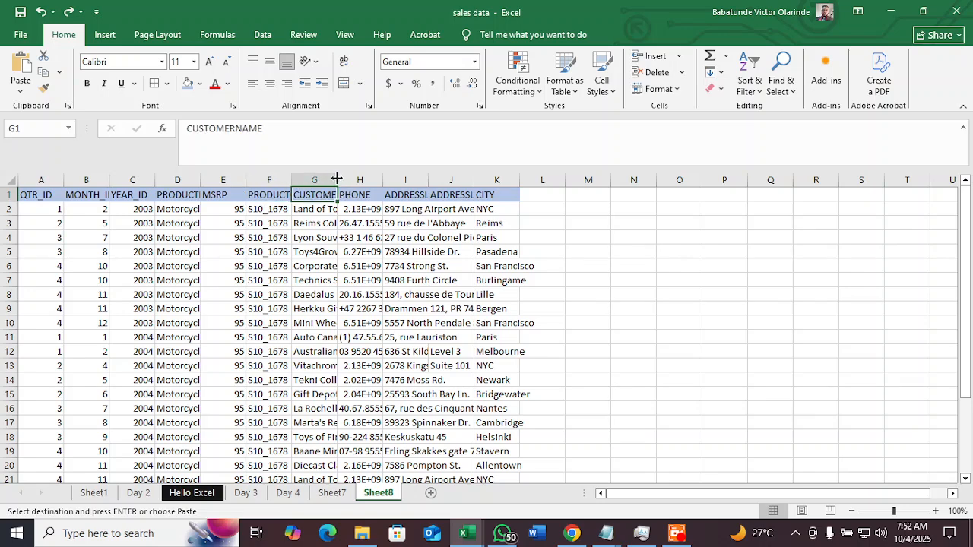
{"action": "double_click", "coordinate": [338, 180]}
{"action": "left_click", "coordinate": [448, 250]}
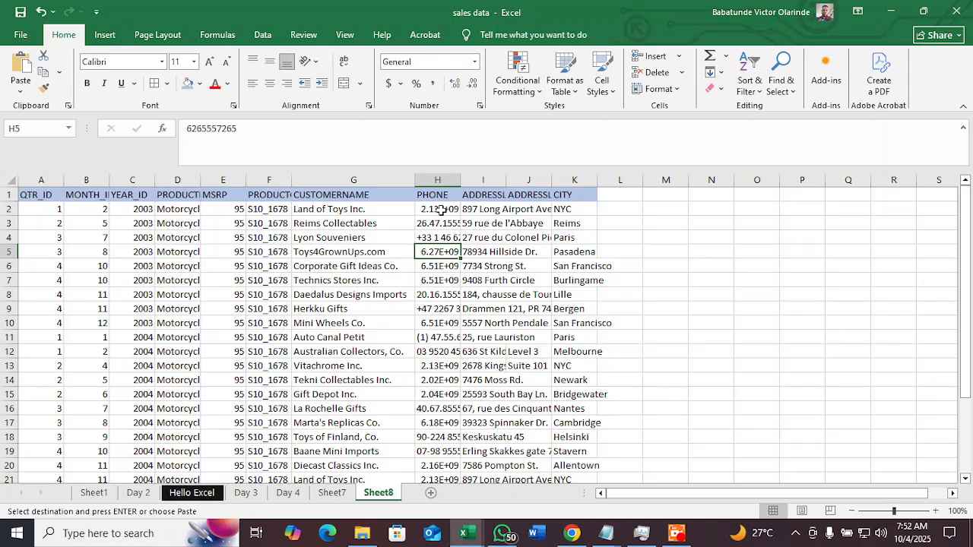
{"action": "left_click", "coordinate": [181, 210]}
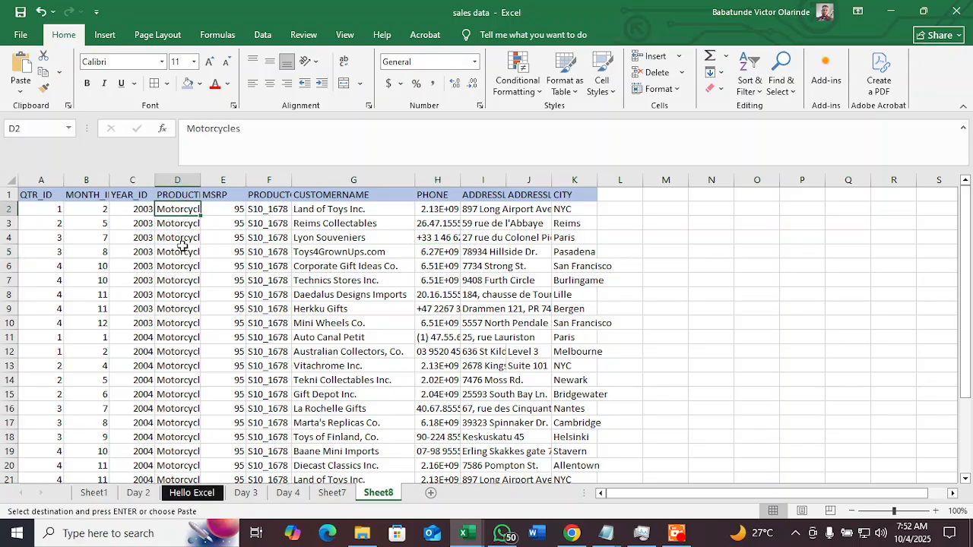
{"action": "left_click", "coordinate": [182, 247]}
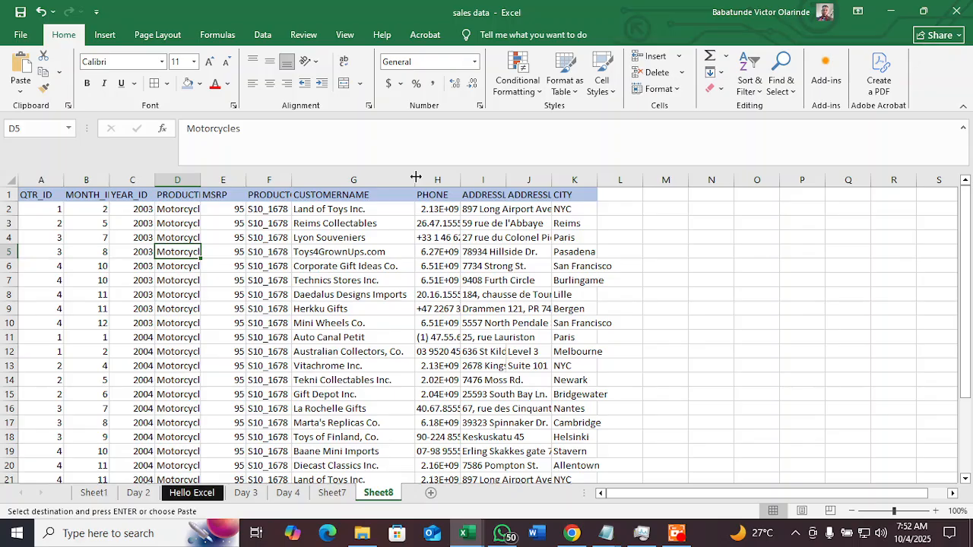
{"action": "left_click", "coordinate": [379, 195]}
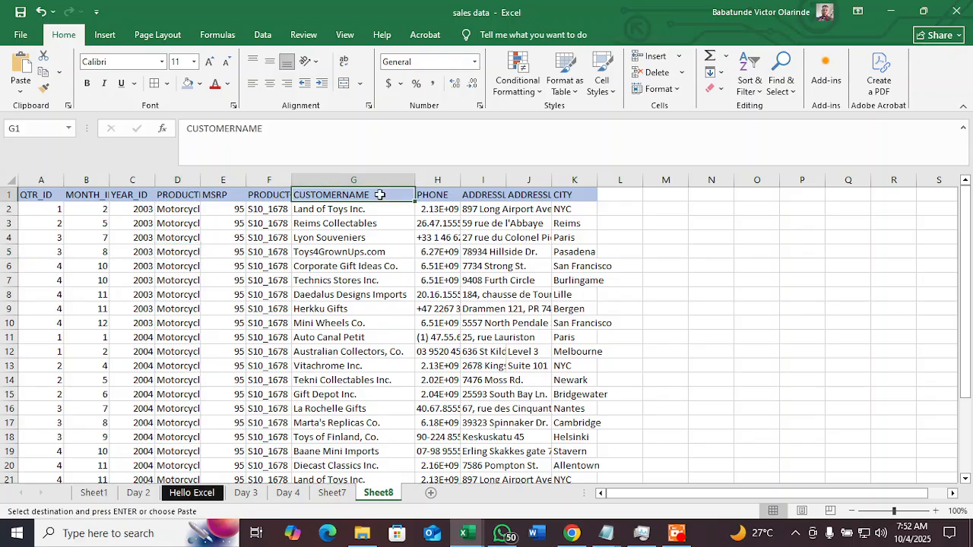
{"action": "left_click", "coordinate": [379, 181]}
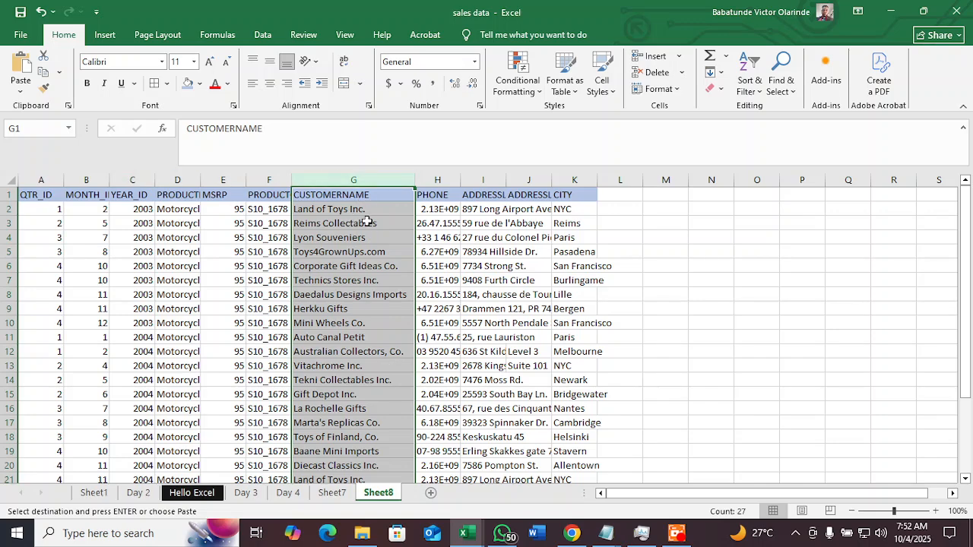
{"action": "left_click", "coordinate": [358, 195]}
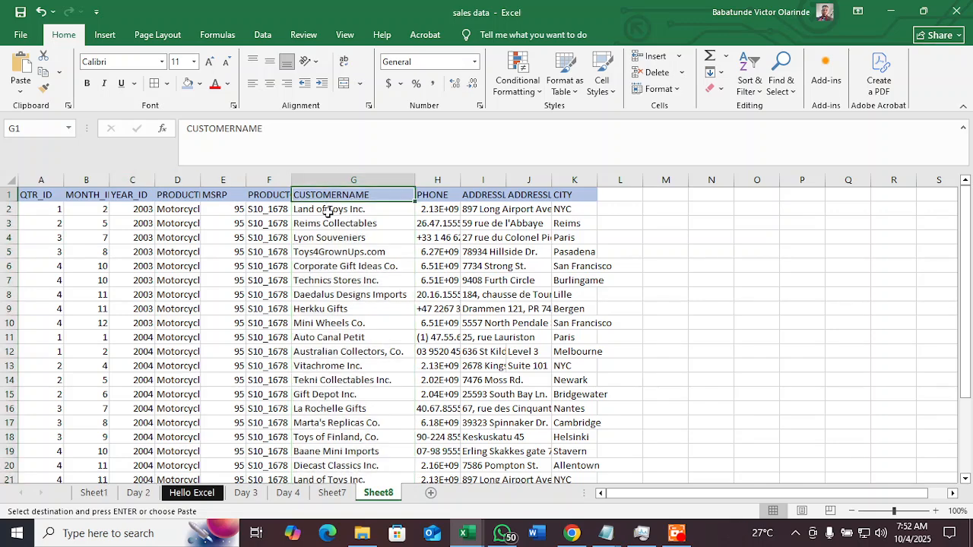
- Insert a blank sheet column before the CUSTOMERNAME column, inspect its header cell, and undo the insertion
{"action": "left_click", "coordinate": [341, 180]}
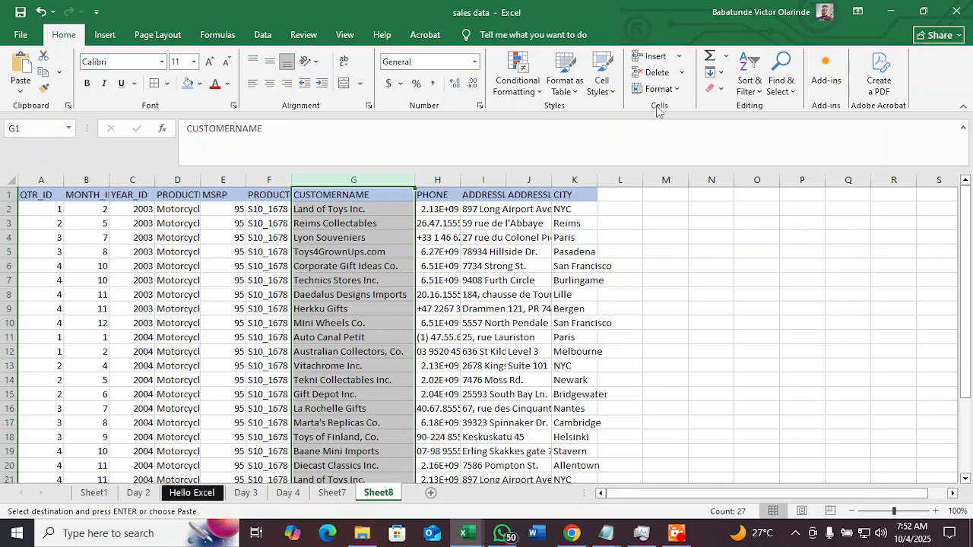
{"action": "left_click", "coordinate": [679, 56]}
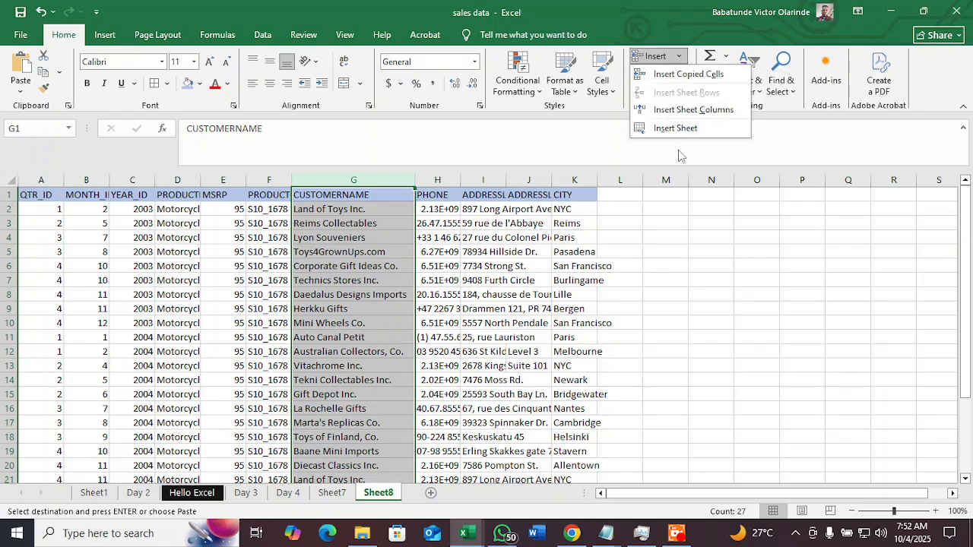
{"action": "left_click", "coordinate": [700, 111]}
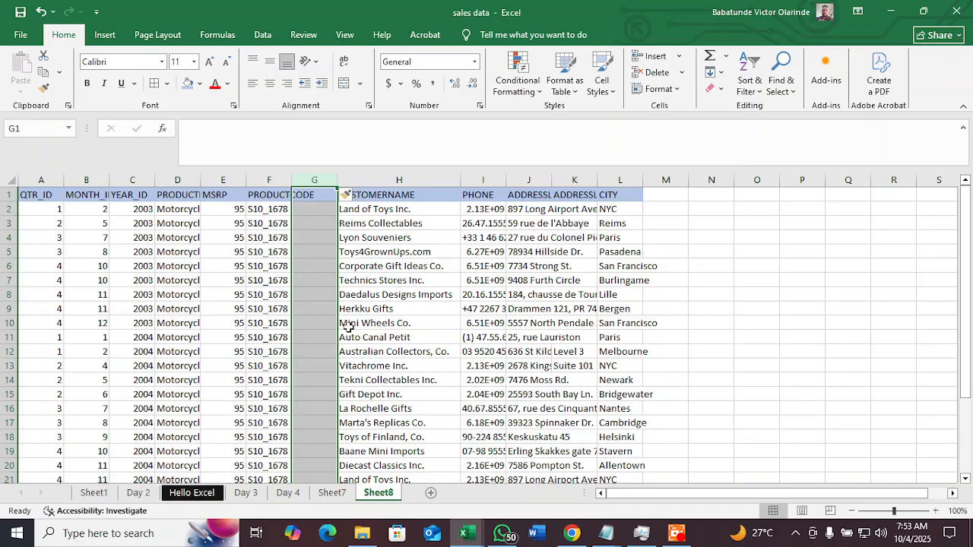
{"action": "left_click", "coordinate": [390, 281]}
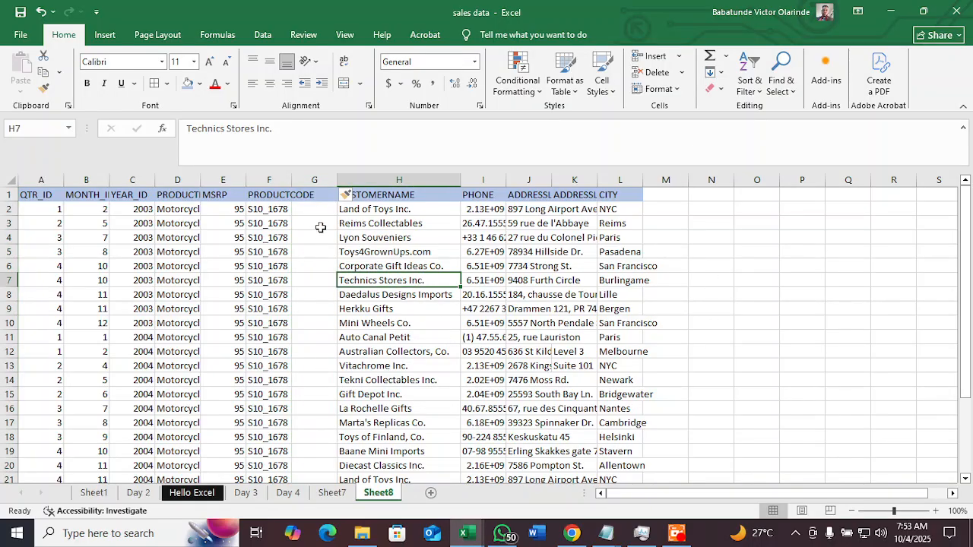
{"action": "left_click", "coordinate": [314, 197]}
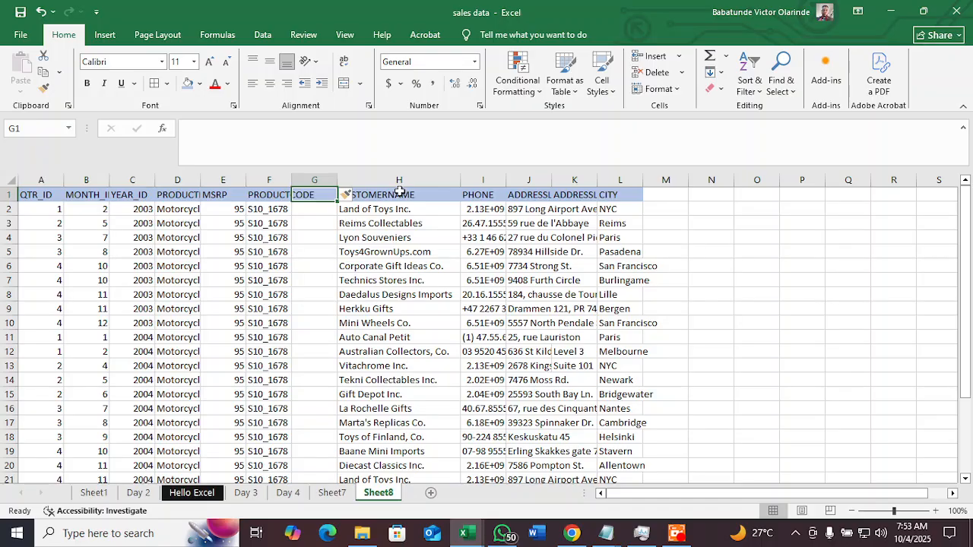
{"action": "key", "text": "ctrl+z"}
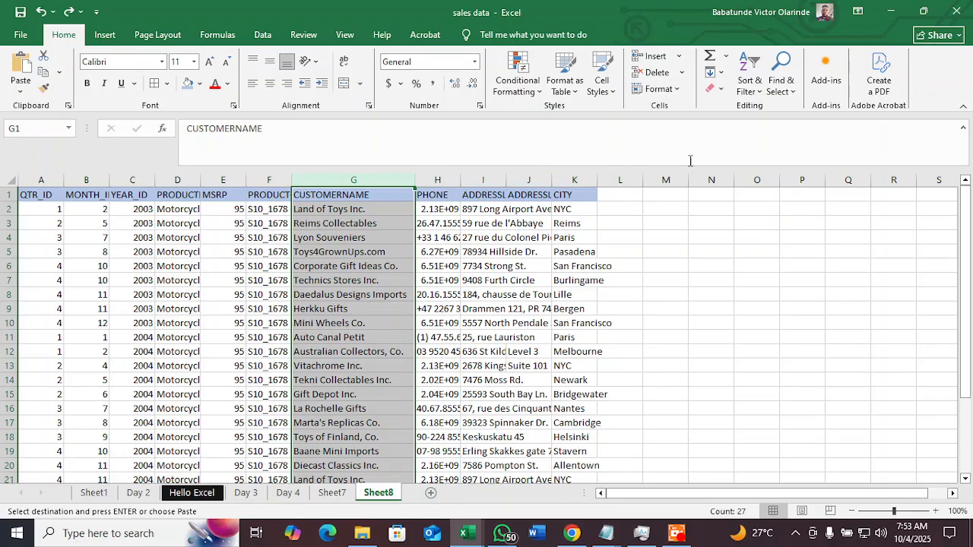
- Try the default Insert command on the CUSTOMERNAME column, undo it, and clear the selection
{"action": "left_click", "coordinate": [654, 57]}
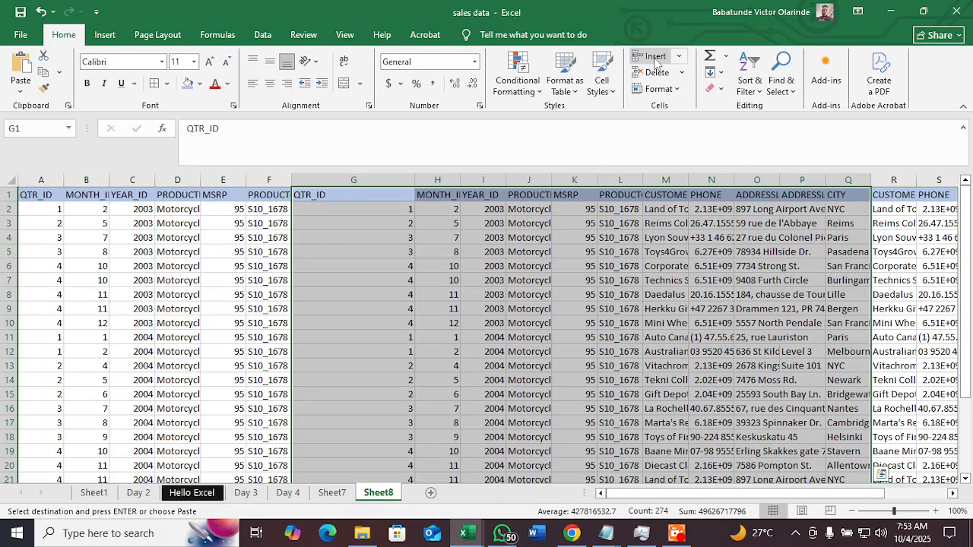
{"action": "key", "text": "ctrl+z"}
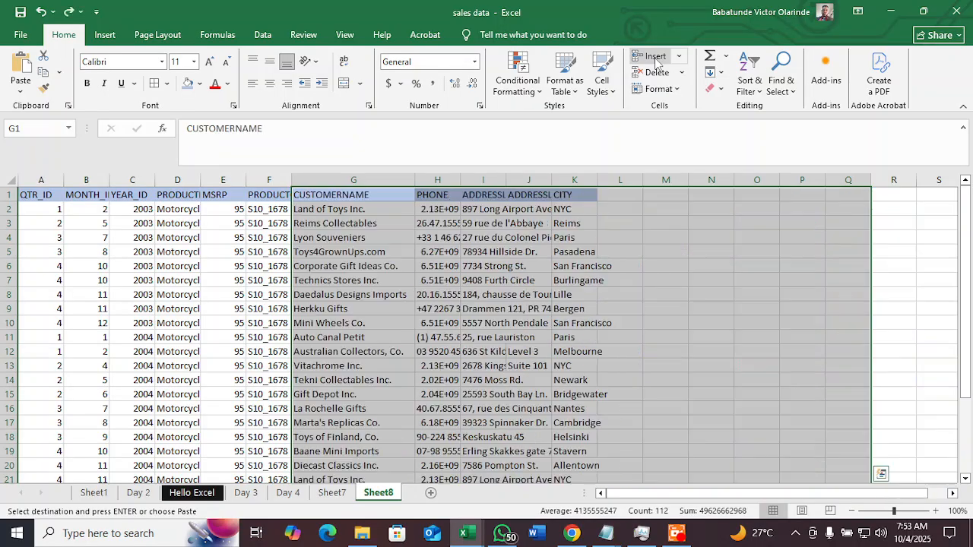
{"action": "left_click", "coordinate": [619, 365]}
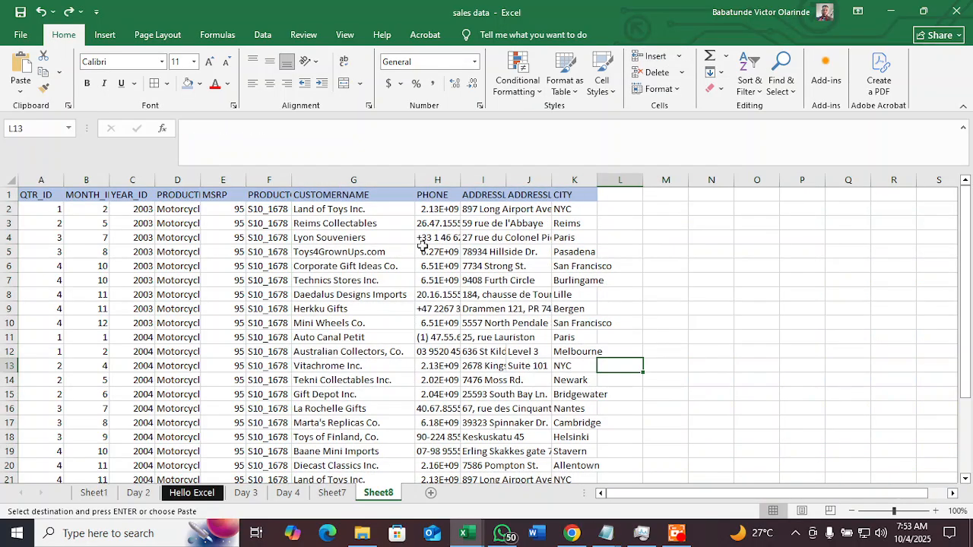
- Select the CUSTOMERNAME column and try the default Insert command once more, dismiss Quick Analysis, and undo the insertion
{"action": "left_click", "coordinate": [372, 180]}
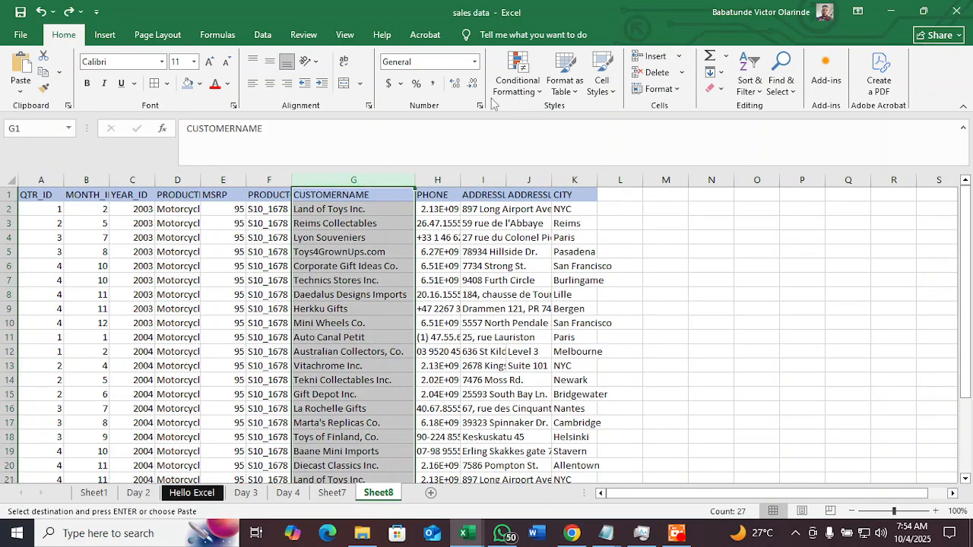
{"action": "left_click", "coordinate": [657, 57]}
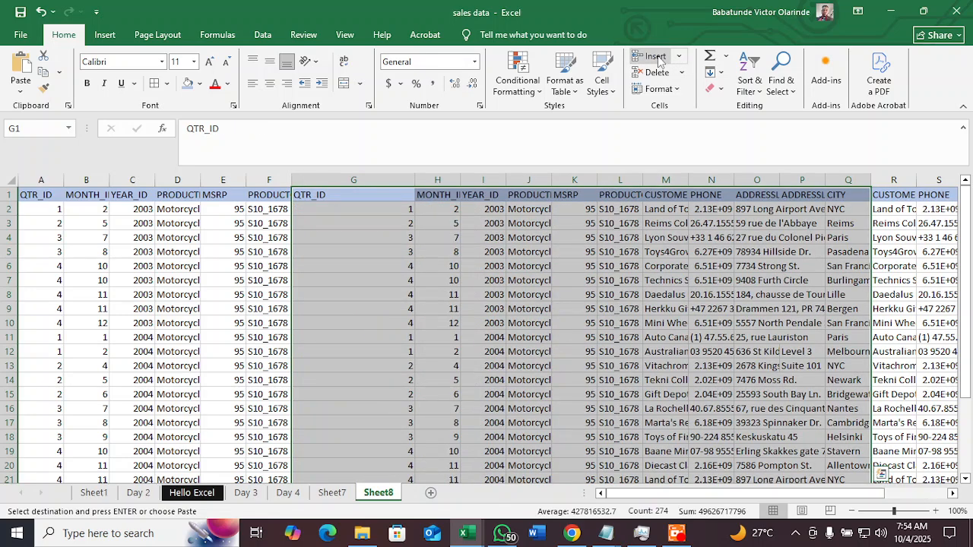
{"action": "key", "text": "ctrl+q"}
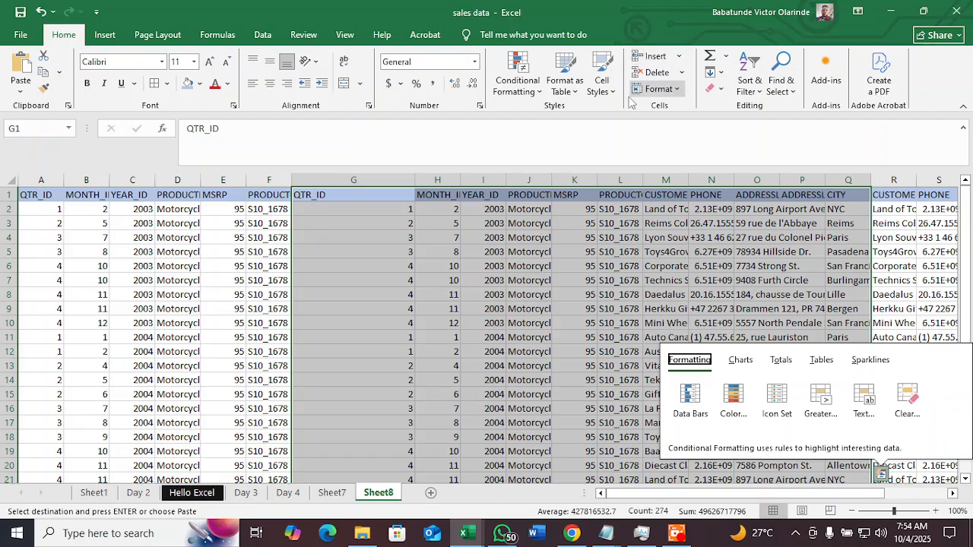
{"action": "left_click", "coordinate": [585, 377]}
{"action": "key", "text": "ctrl+z"}
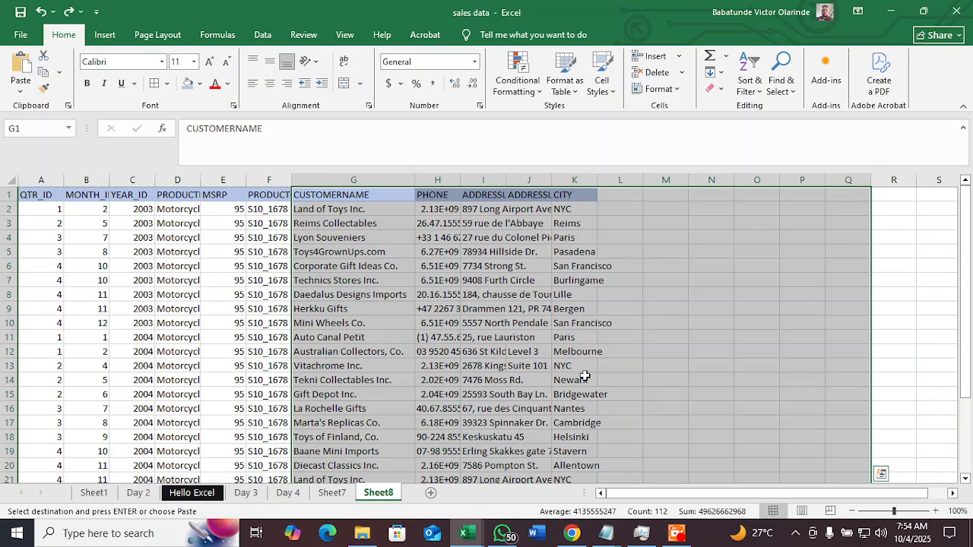
- Insert a blank sheet column before the CUSTOMERNAME column, and undo the insertion
{"action": "left_click", "coordinate": [584, 377]}
{"action": "left_click", "coordinate": [386, 183]}
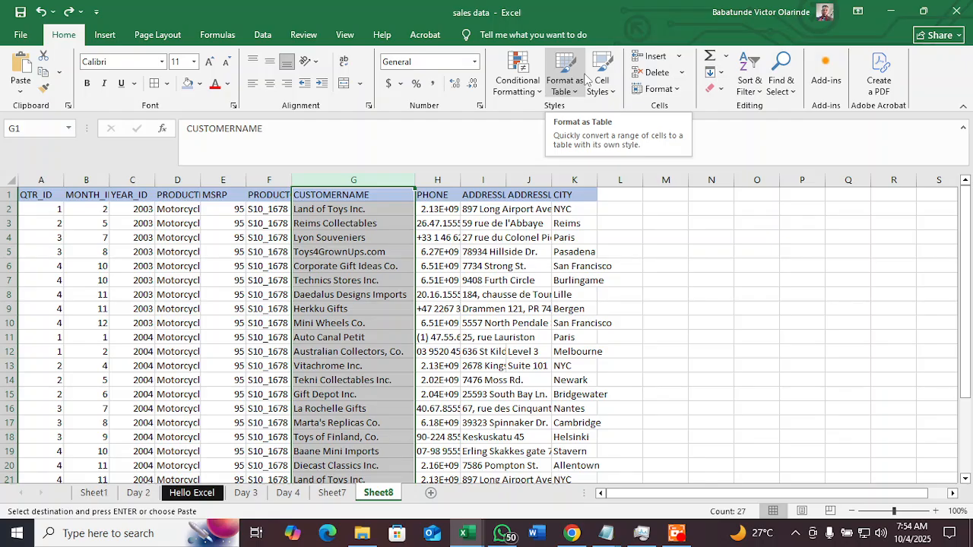
{"action": "left_click", "coordinate": [681, 59]}
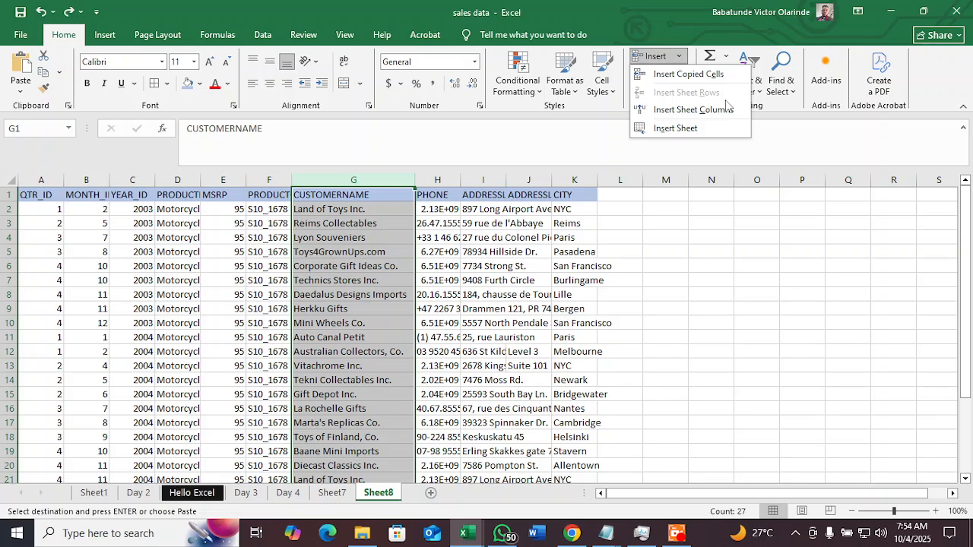
{"action": "left_click", "coordinate": [694, 110]}
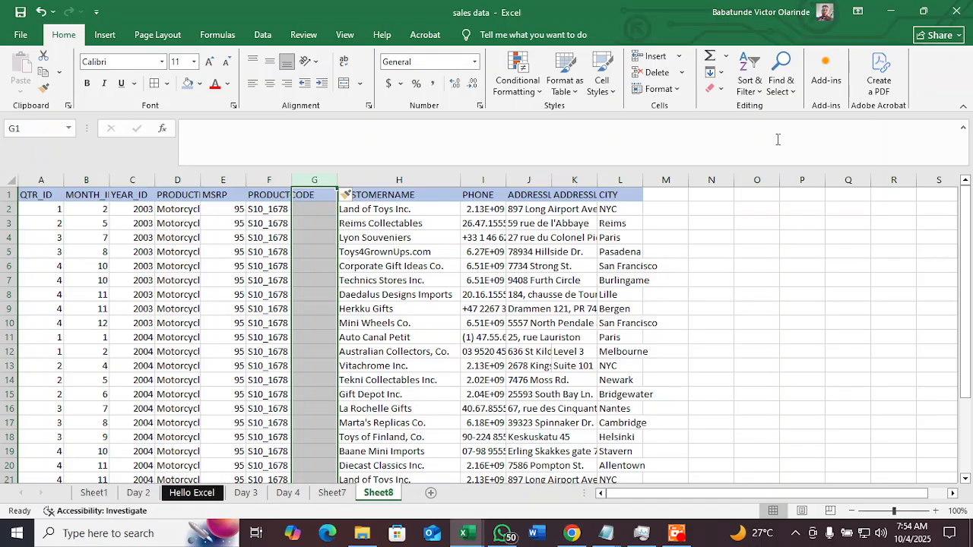
{"action": "key", "text": "ctrl+z"}
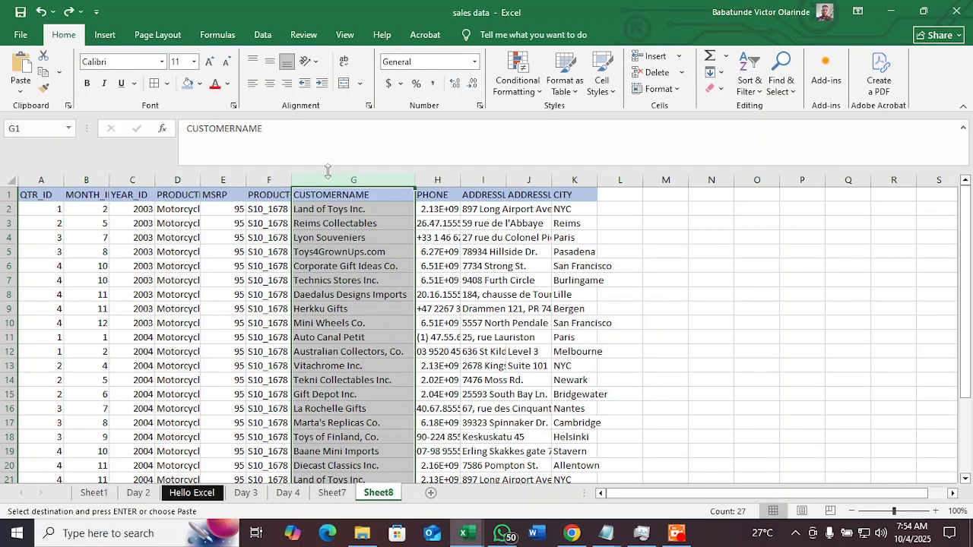
- Insert a blank sheet column before the PRODUCTCODE column, and undo the insertion
{"action": "left_click", "coordinate": [268, 176]}
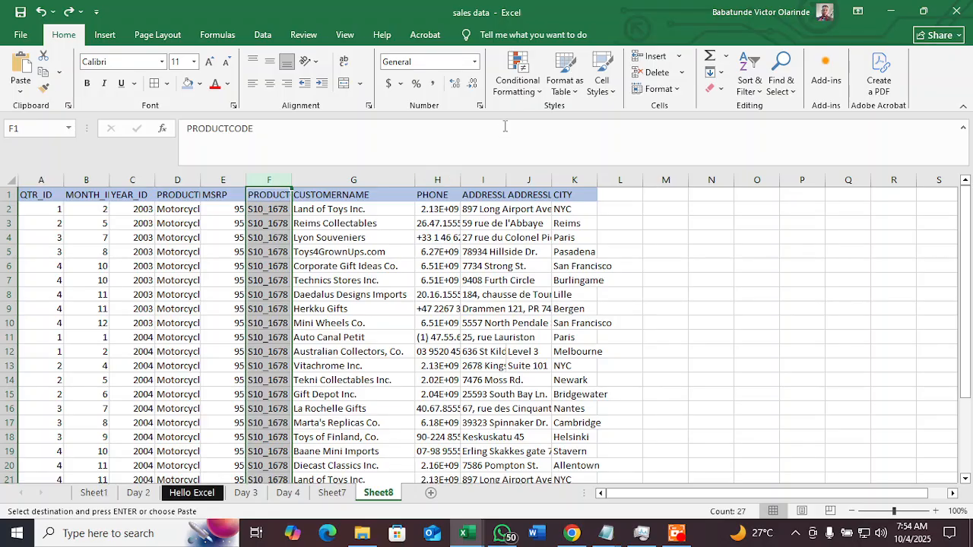
{"action": "left_click", "coordinate": [677, 57]}
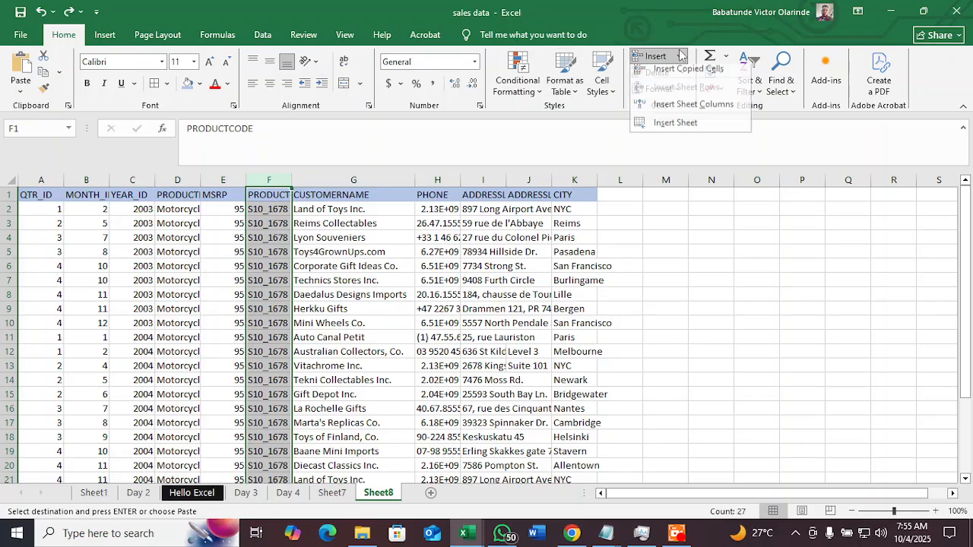
{"action": "left_click", "coordinate": [704, 108]}
{"action": "left_click", "coordinate": [470, 393]}
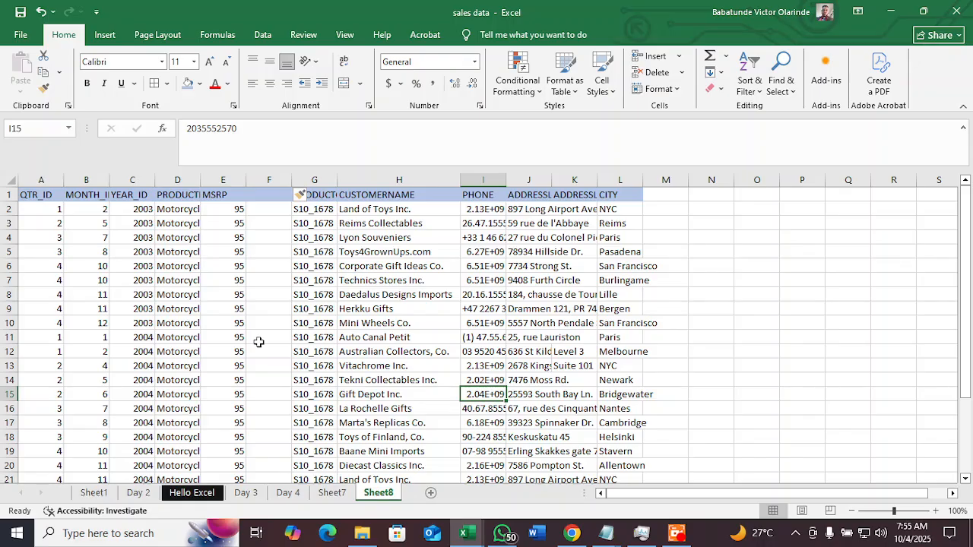
{"action": "key", "text": "ctrl+z"}
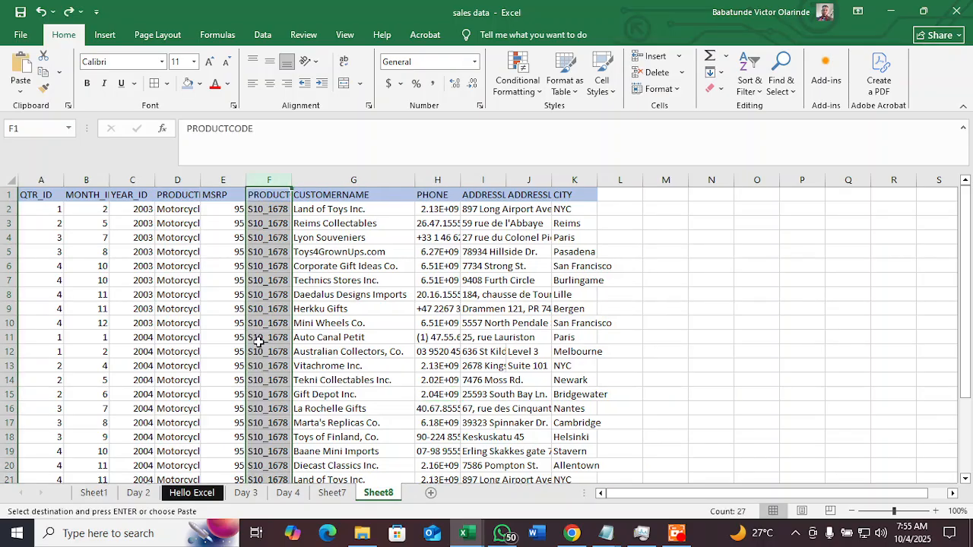
- Insert a blank sheet row above row 10, select cells in it, and undo the insertion
{"action": "left_click", "coordinate": [6, 323]}
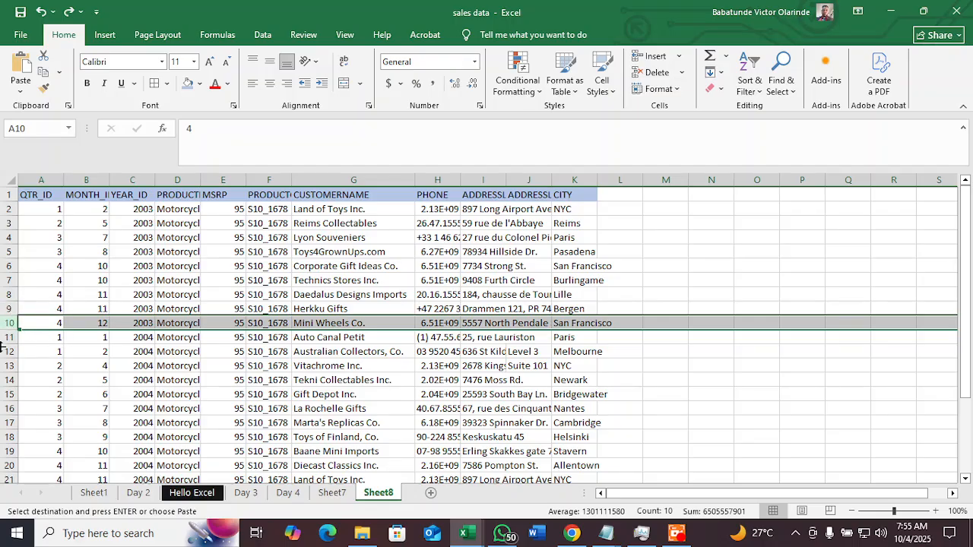
{"action": "left_click", "coordinate": [678, 57]}
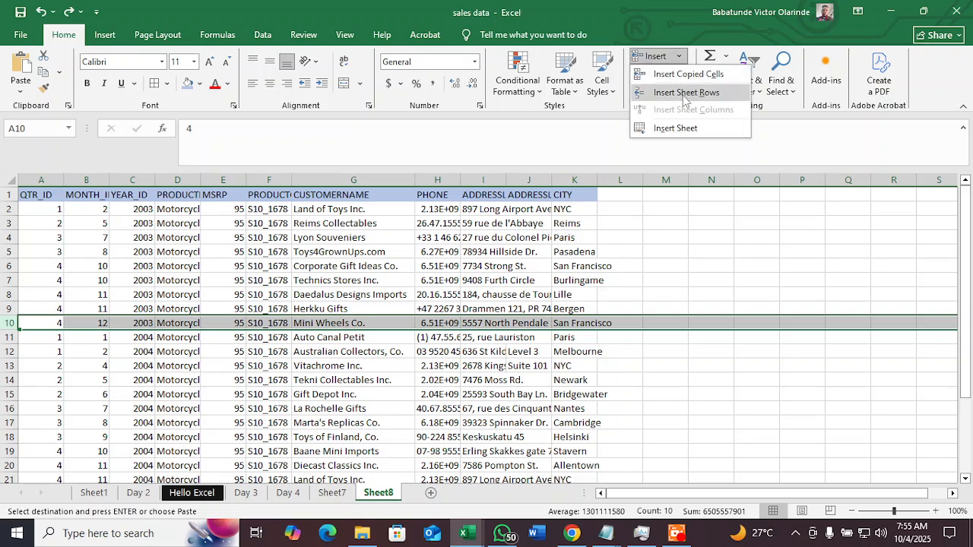
{"action": "left_click", "coordinate": [700, 97]}
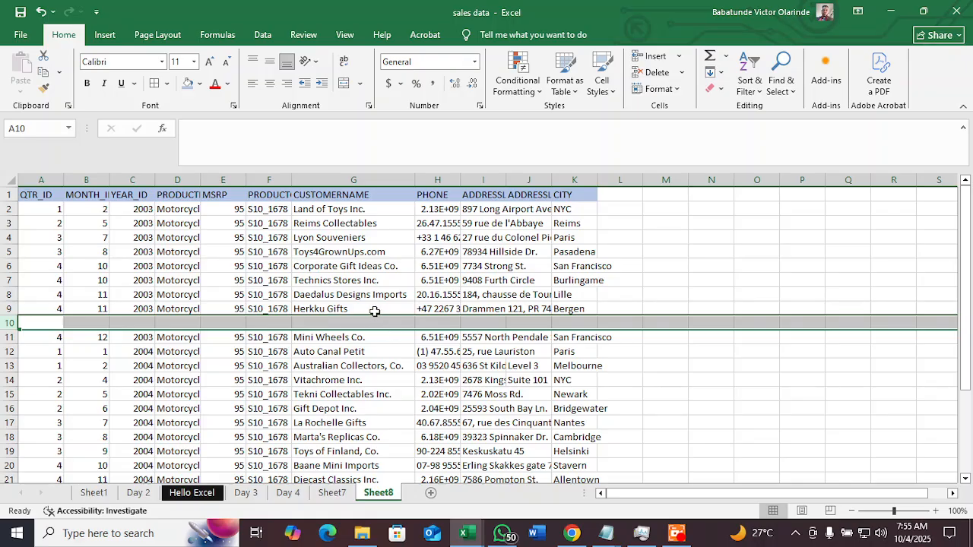
{"action": "left_click", "coordinate": [96, 323]}
{"action": "left_click", "coordinate": [145, 324]}
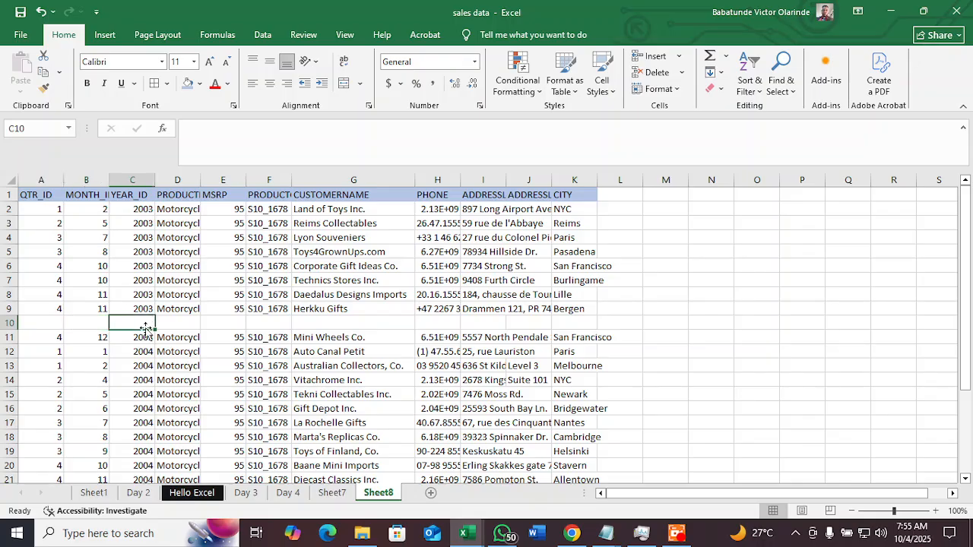
{"action": "key", "text": "ctrl+z"}
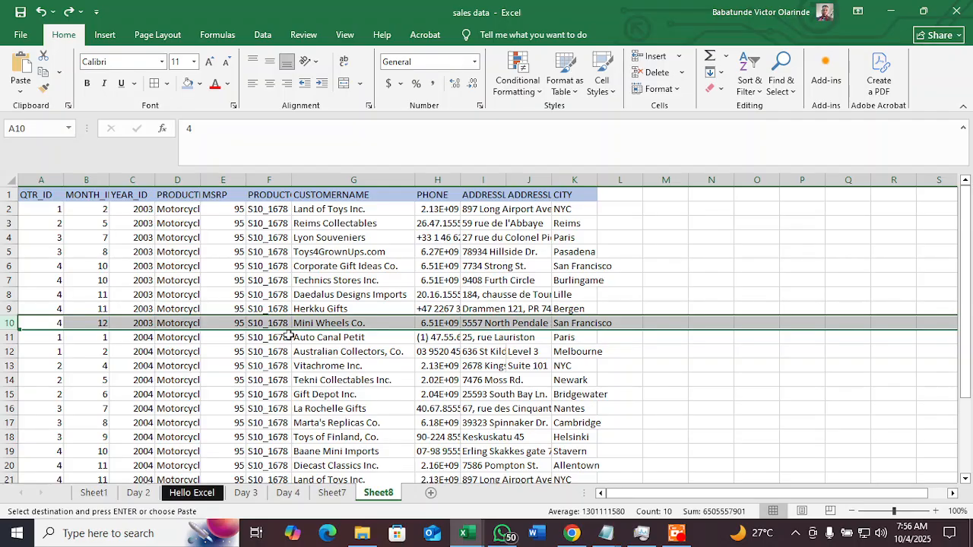
{"action": "left_click", "coordinate": [219, 353]}
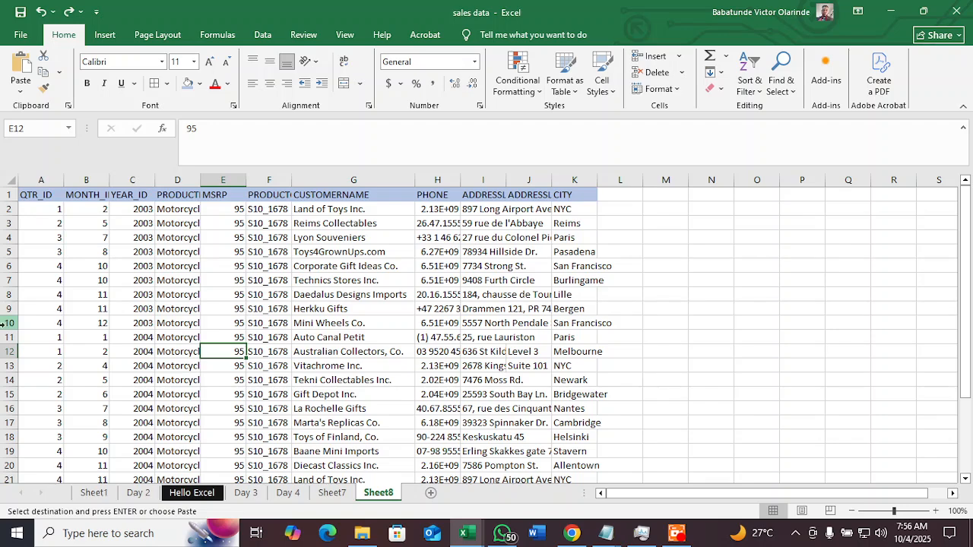
{"action": "left_click_drag", "start_coordinate": [4, 345], "coordinate": [4, 344]}
{"action": "left_click", "coordinate": [43, 364]}
{"action": "left_click", "coordinate": [87, 266]}
{"action": "left_click", "coordinate": [276, 321]}
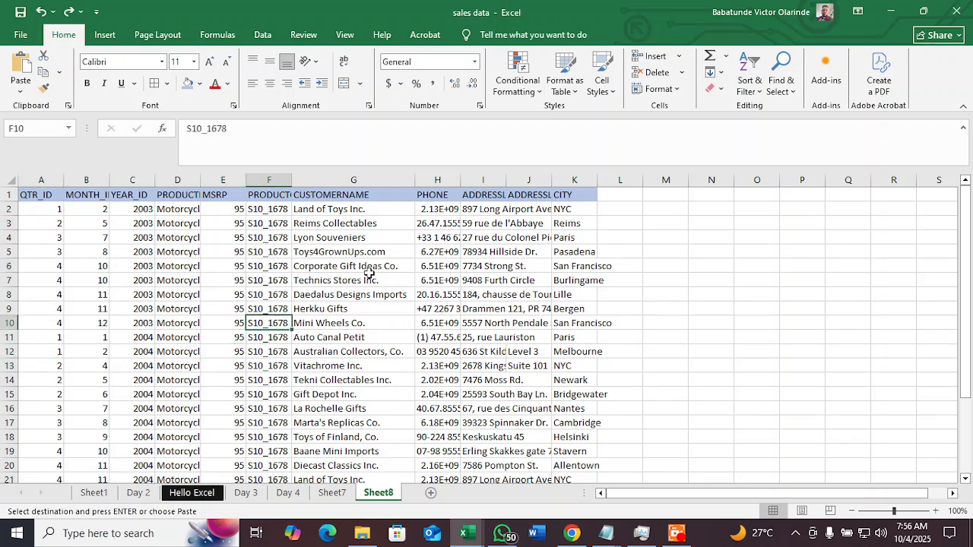
{"action": "left_click", "coordinate": [9, 336]}
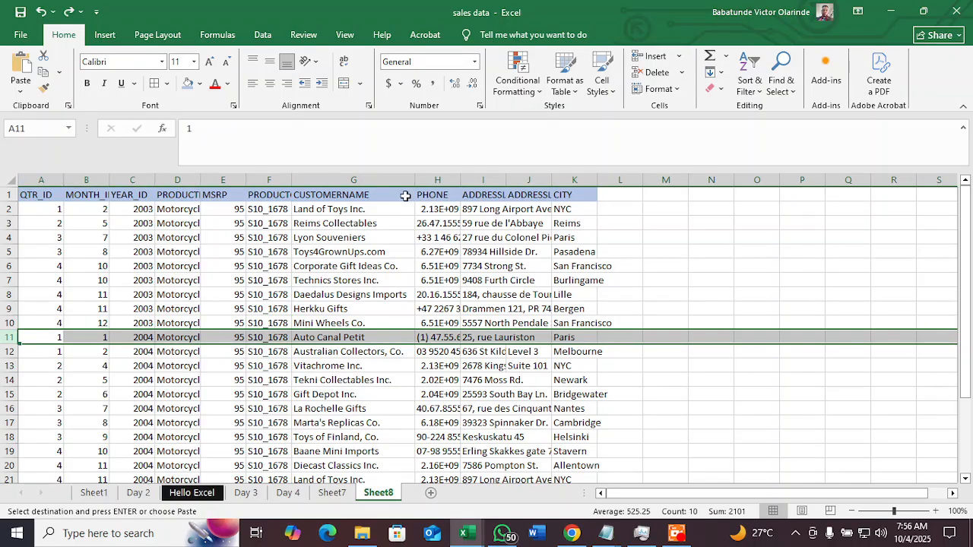
{"action": "left_click", "coordinate": [353, 180]}
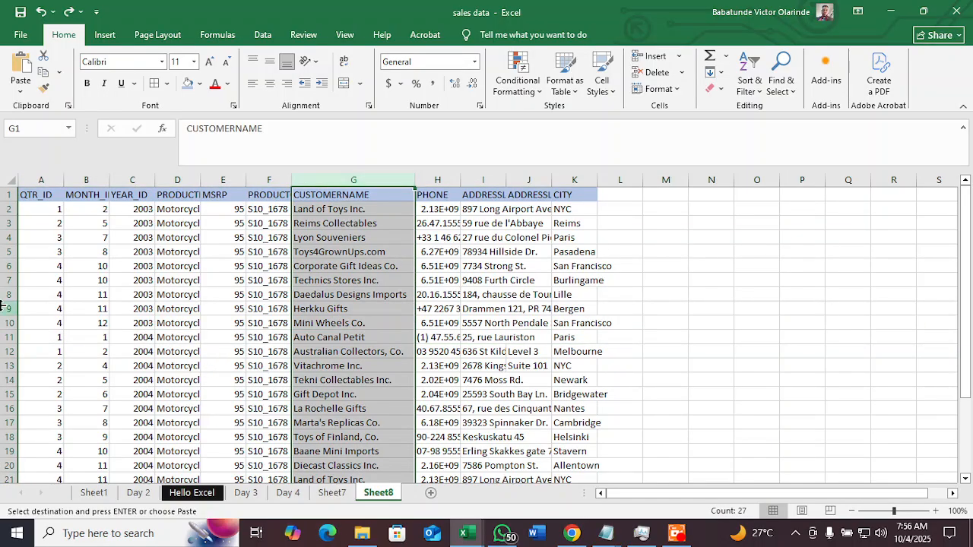
{"action": "left_click", "coordinate": [432, 294]}
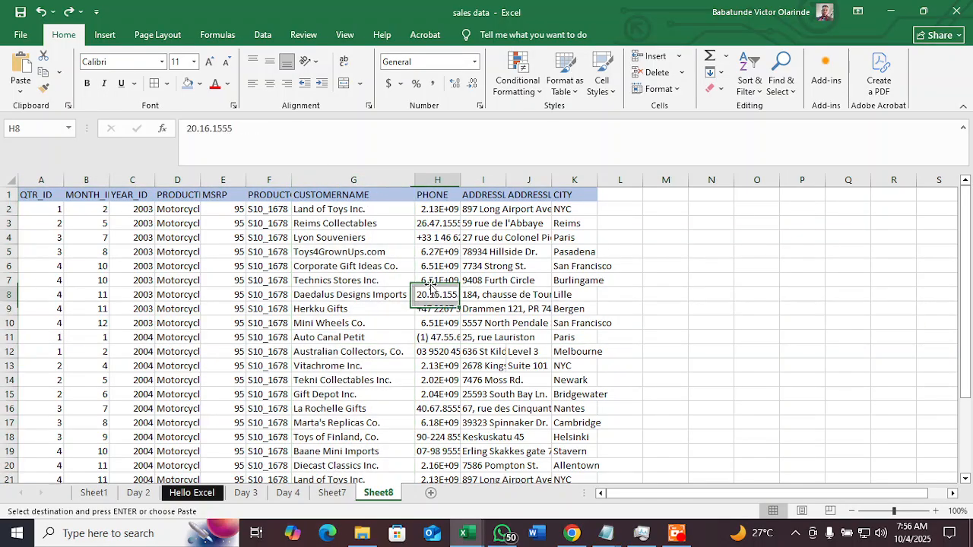
- Delete the entire CUSTOMERNAME column from the sheet, and undo the deletion
{"action": "left_click", "coordinate": [349, 180]}
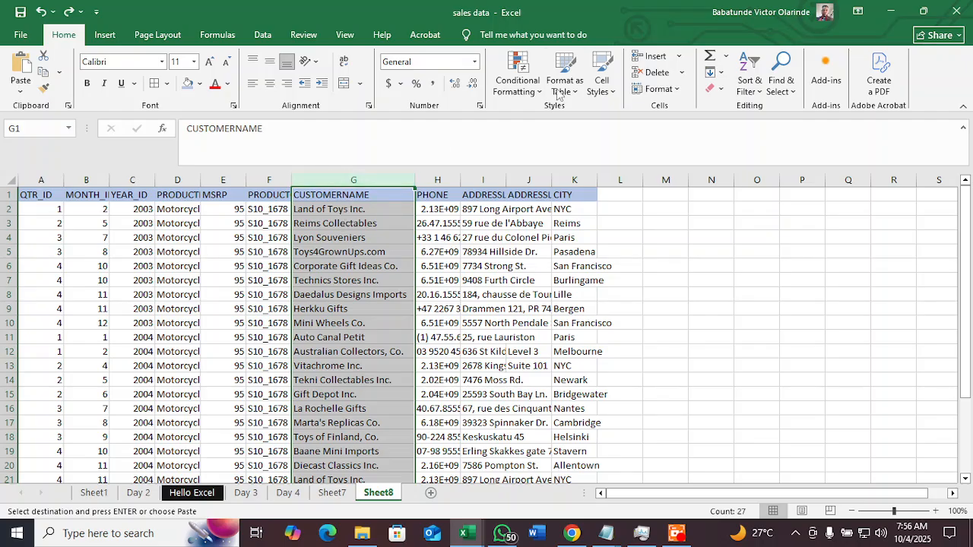
{"action": "left_click", "coordinate": [655, 70]}
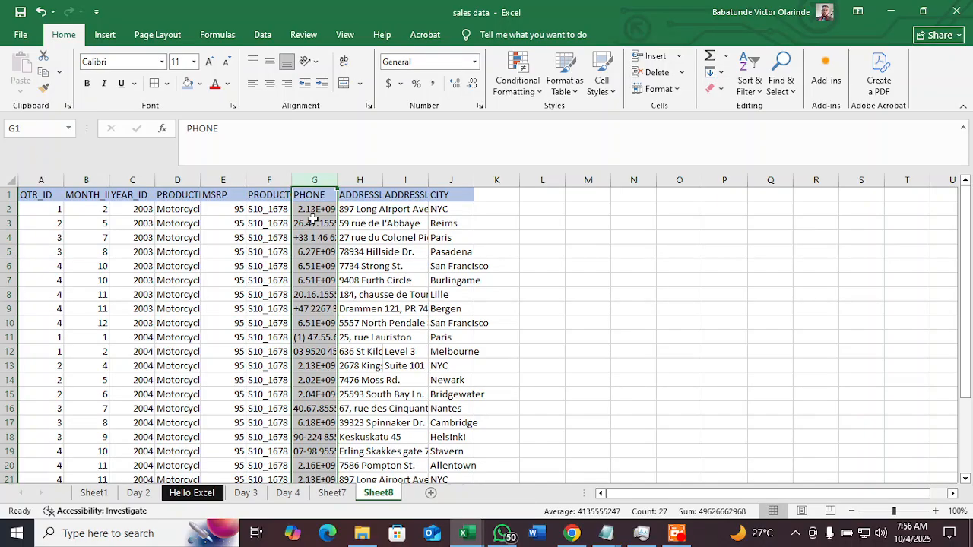
{"action": "key", "text": "ctrl+shift+equal"}
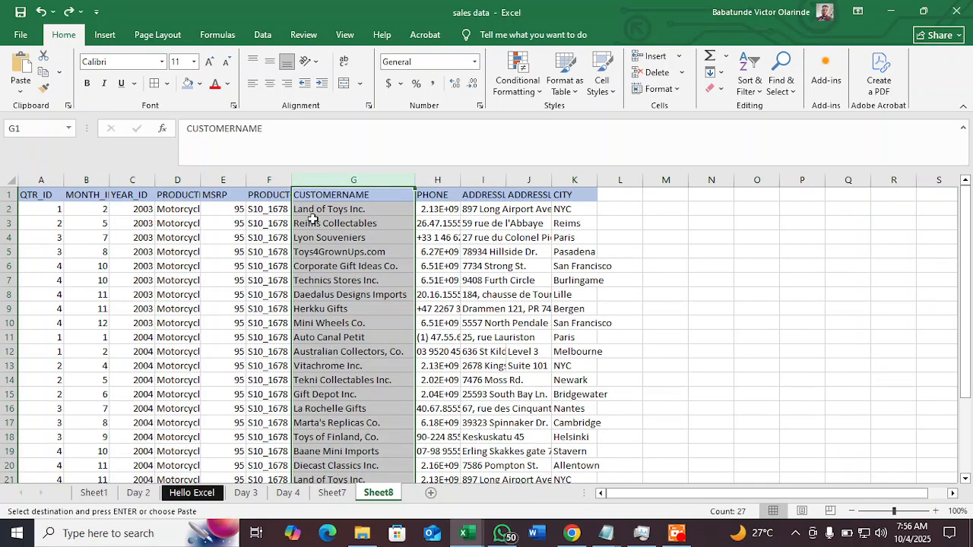
{"action": "left_click", "coordinate": [314, 237]}
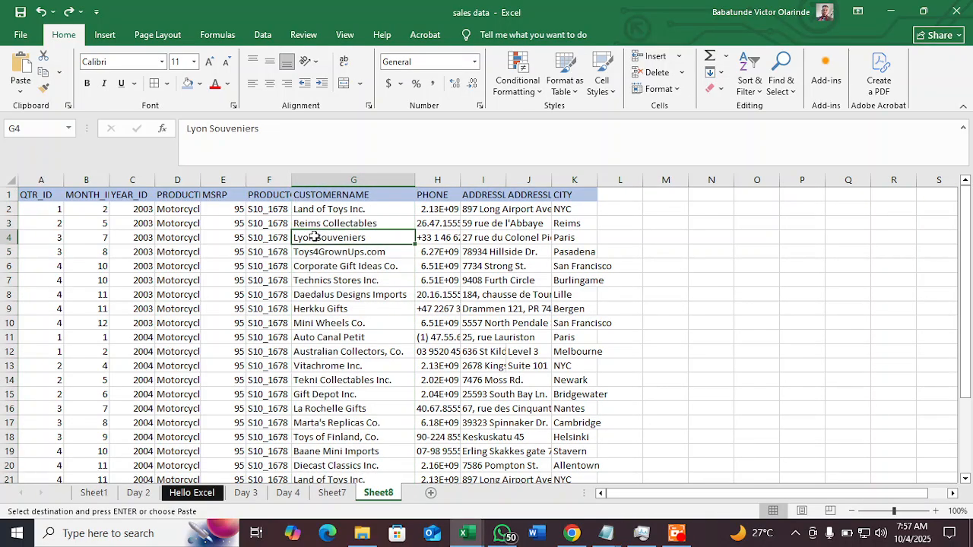
- Clear only the contents of the CUSTOMERNAME column, inspect the emptied column, and undo the clearing
{"action": "left_click", "coordinate": [343, 182]}
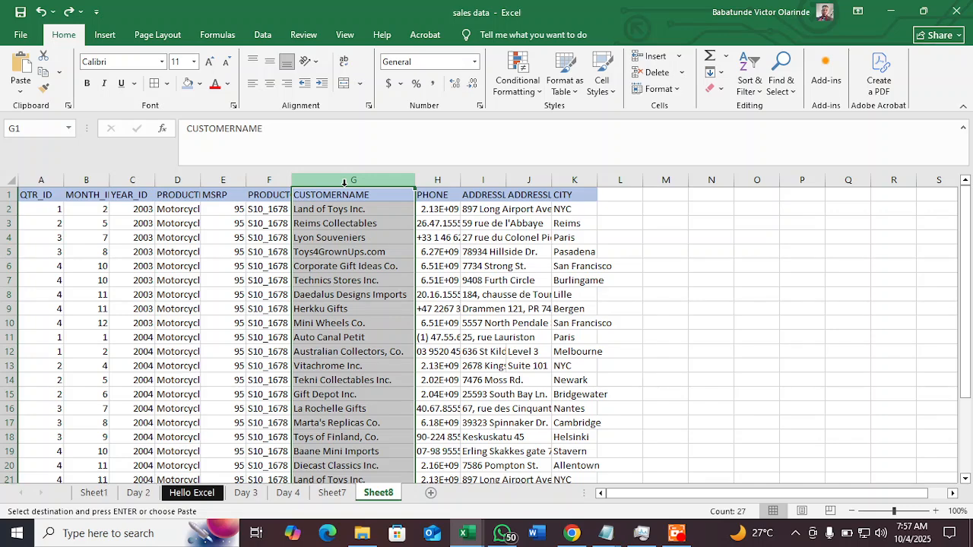
{"action": "key", "text": "Delete"}
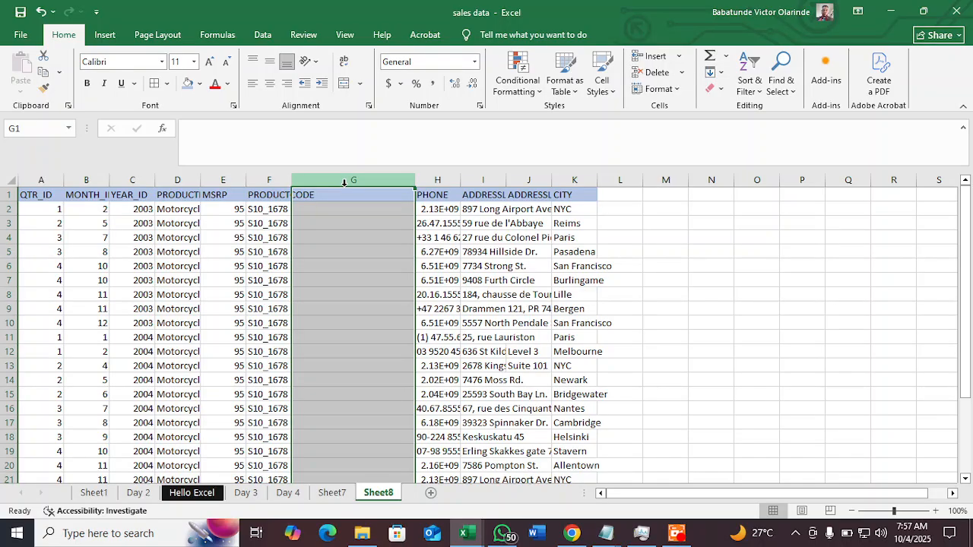
{"action": "left_click", "coordinate": [487, 268]}
{"action": "left_click", "coordinate": [359, 181]}
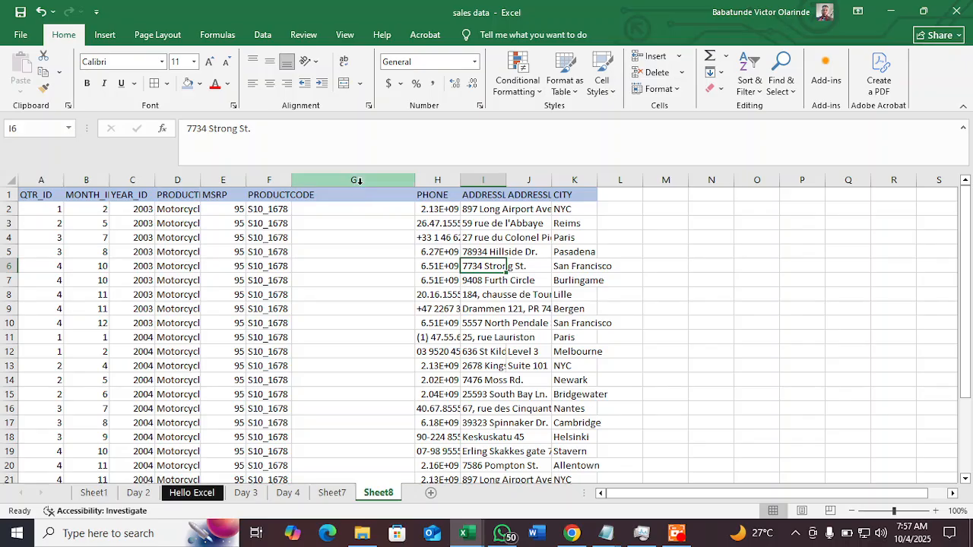
{"action": "left_click", "coordinate": [369, 180]}
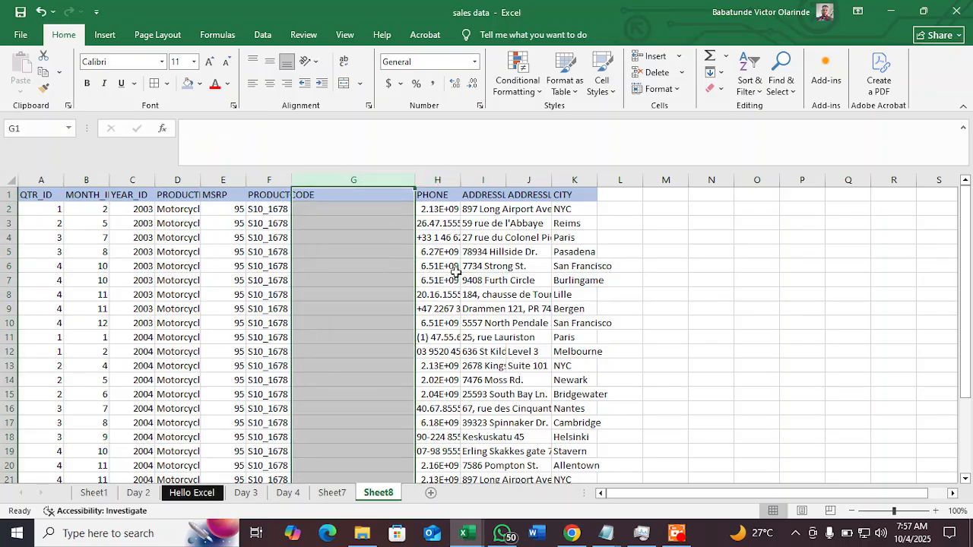
{"action": "left_click", "coordinate": [477, 254]}
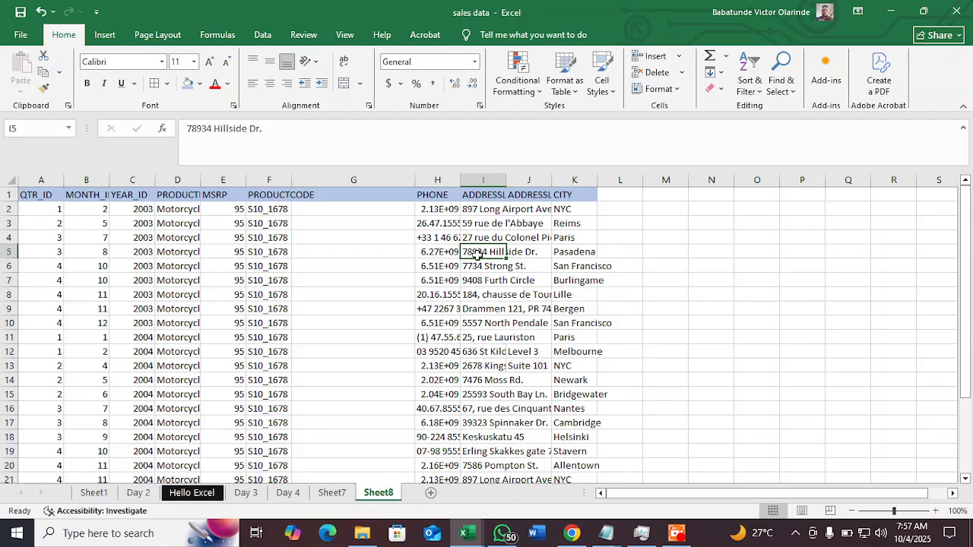
{"action": "key", "text": "ctrl+z"}
{"action": "key", "text": "ctrl+c"}
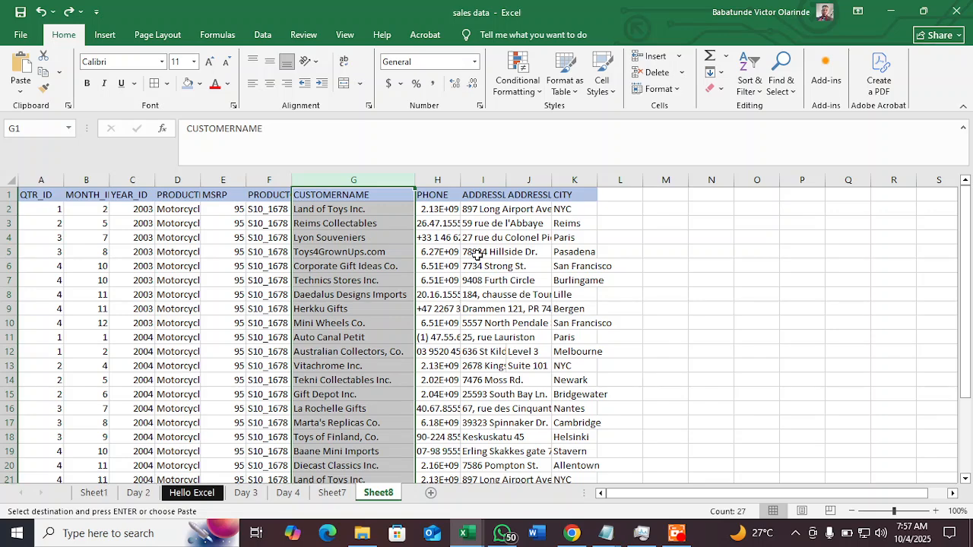
- Look at the original table on the Day 4 sheet and return to Sheet8
{"action": "left_click", "coordinate": [300, 496]}
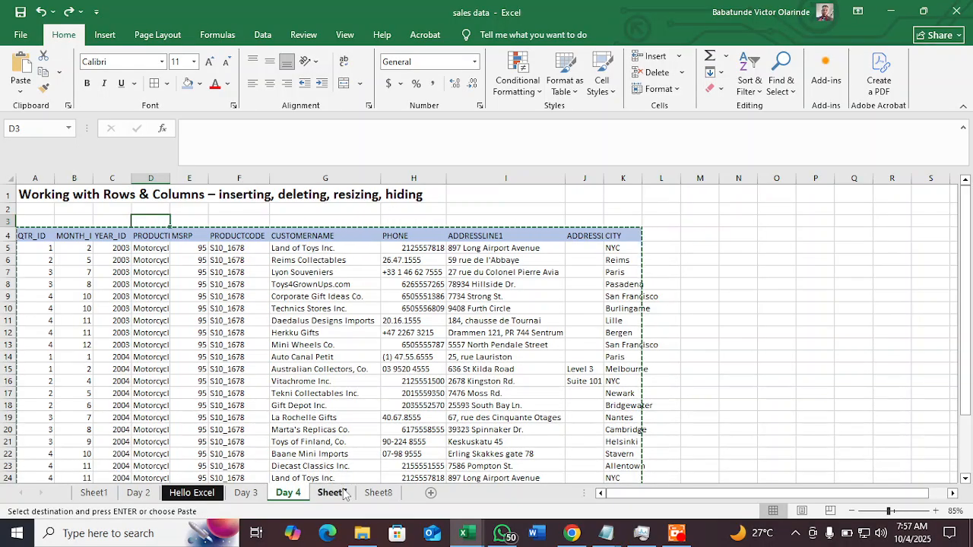
{"action": "left_click", "coordinate": [378, 494]}
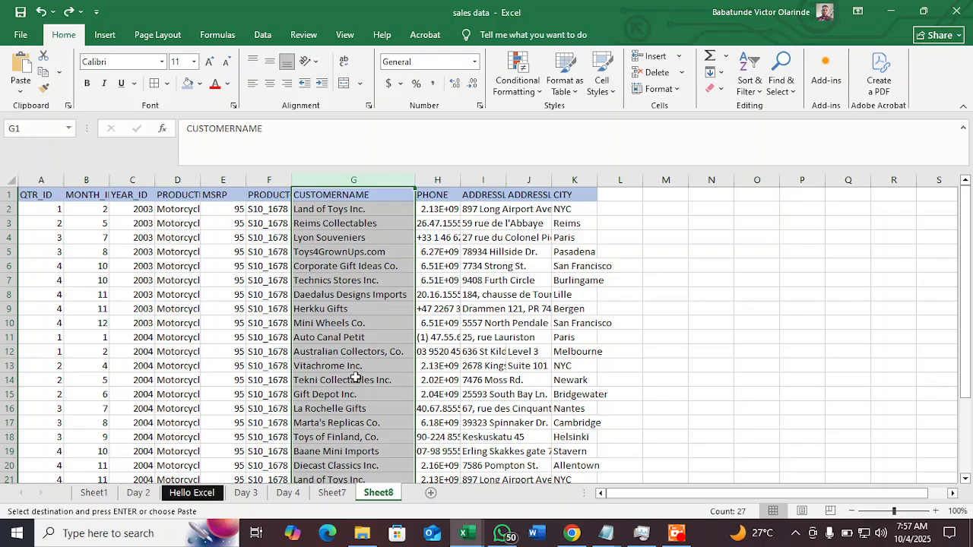
{"action": "left_click", "coordinate": [509, 338]}
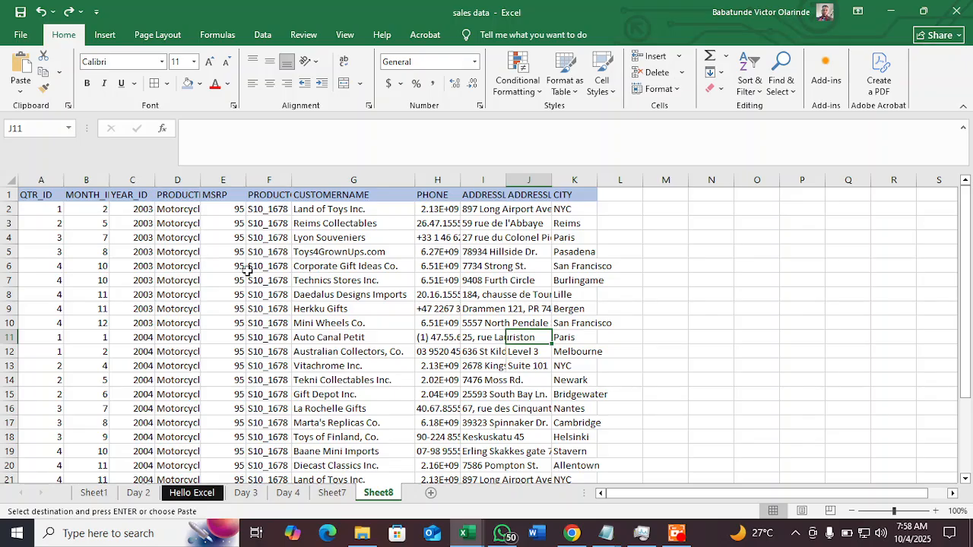
{"action": "mouse_move", "coordinate": [760, 493]}
{"action": "left_mouse_down"}
{"action": "mouse_move", "coordinate": [812, 494]}
{"action": "mouse_move", "coordinate": [636, 488]}
{"action": "mouse_move", "coordinate": [859, 491]}
{"action": "mouse_move", "coordinate": [760, 493]}
{"action": "left_mouse_up"}
{"action": "left_click", "coordinate": [412, 269]}
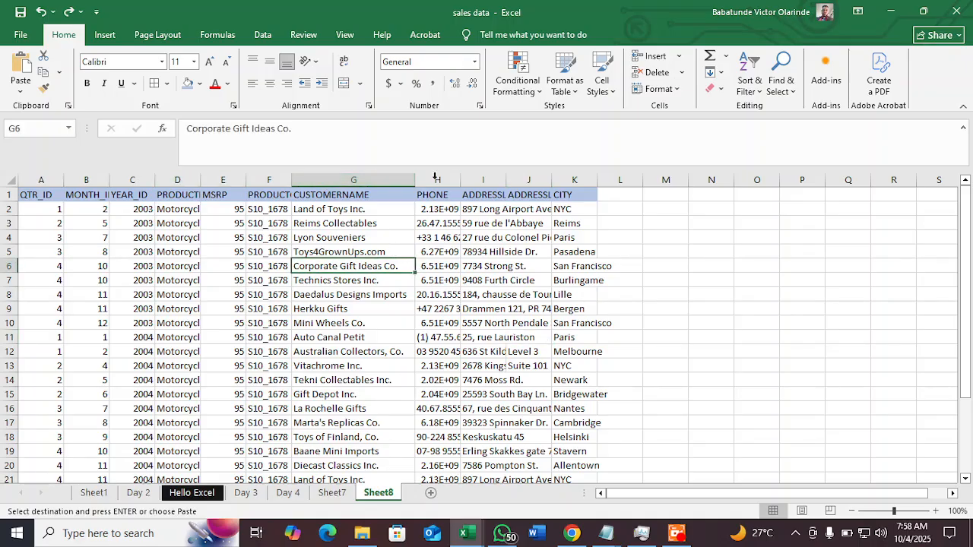
- Hide columns E through H, from MSRP to PHONE, on Sheet8
{"action": "left_click_drag", "start_coordinate": [220, 180], "coordinate": [443, 182]}
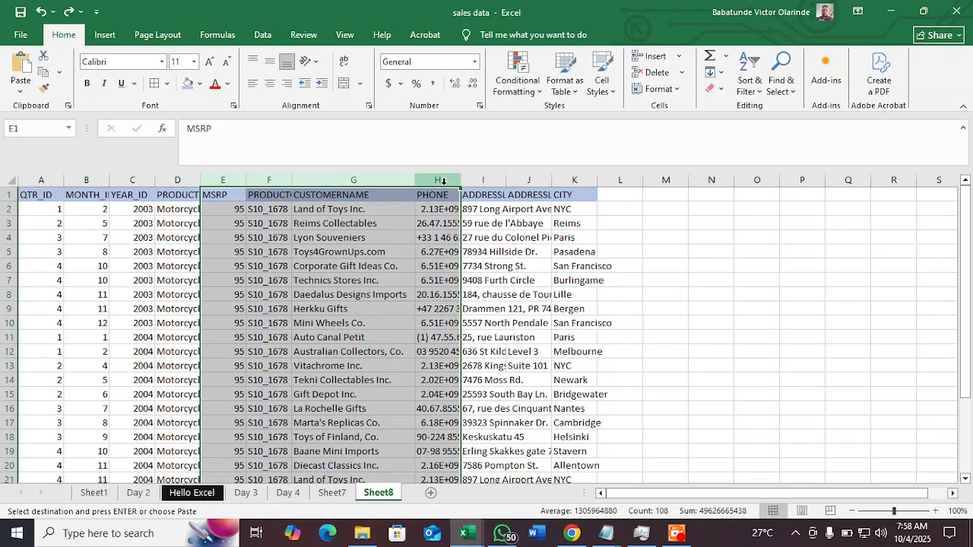
{"action": "right_click", "coordinate": [443, 181]}
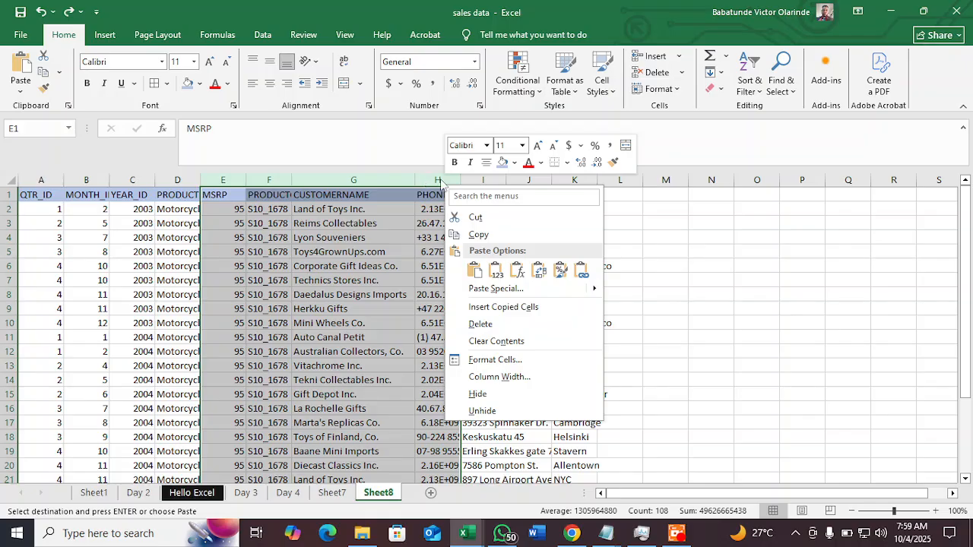
{"action": "left_click", "coordinate": [486, 394]}
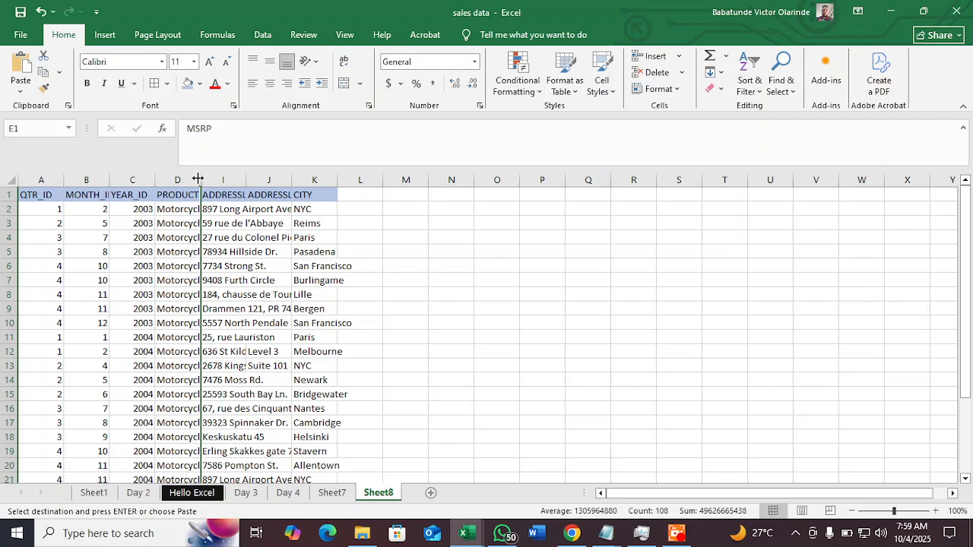
- Fit the PRODUCTLINE column to its content and resize the ADDRESSLINE1 column to just show the full addresses
{"action": "double_click", "coordinate": [200, 179]}
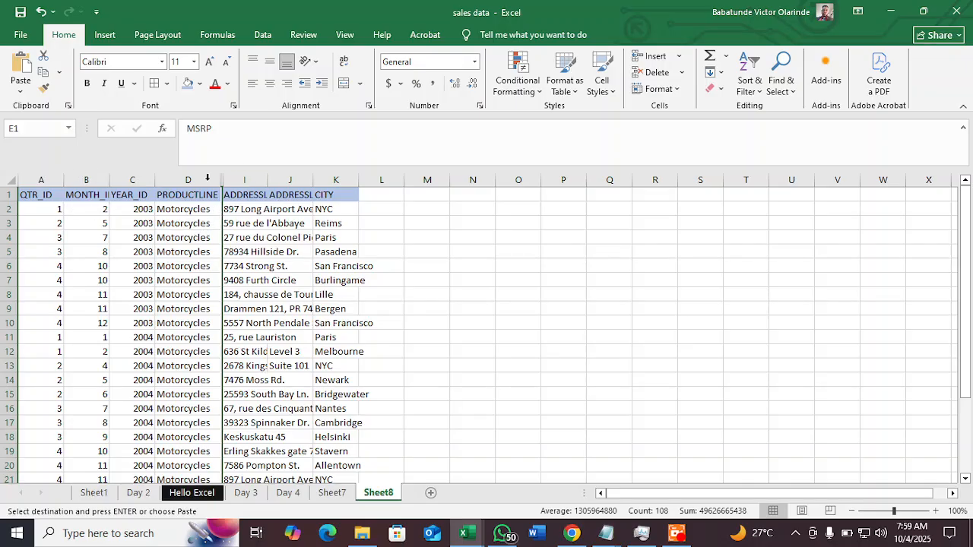
{"action": "double_click", "coordinate": [267, 180]}
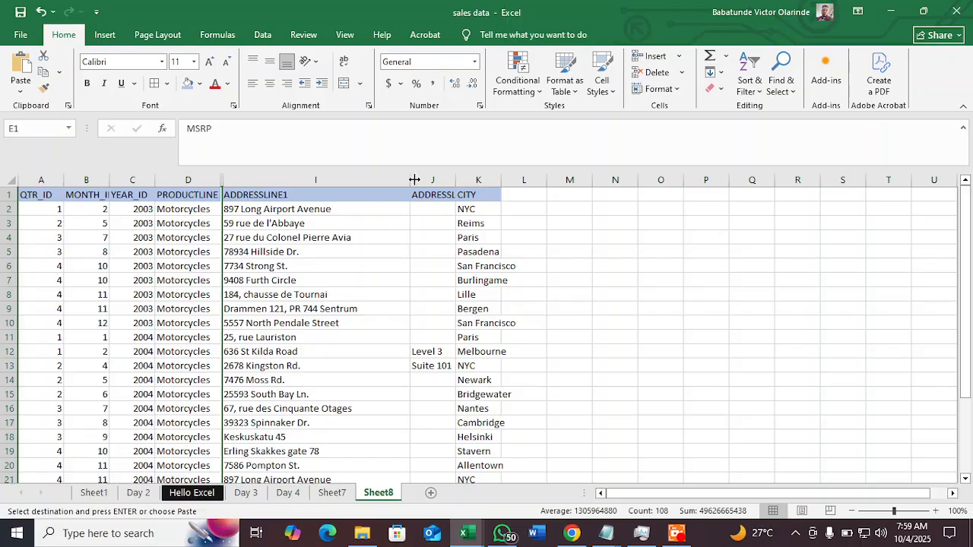
{"action": "left_click_drag", "start_coordinate": [411, 181], "coordinate": [368, 181]}
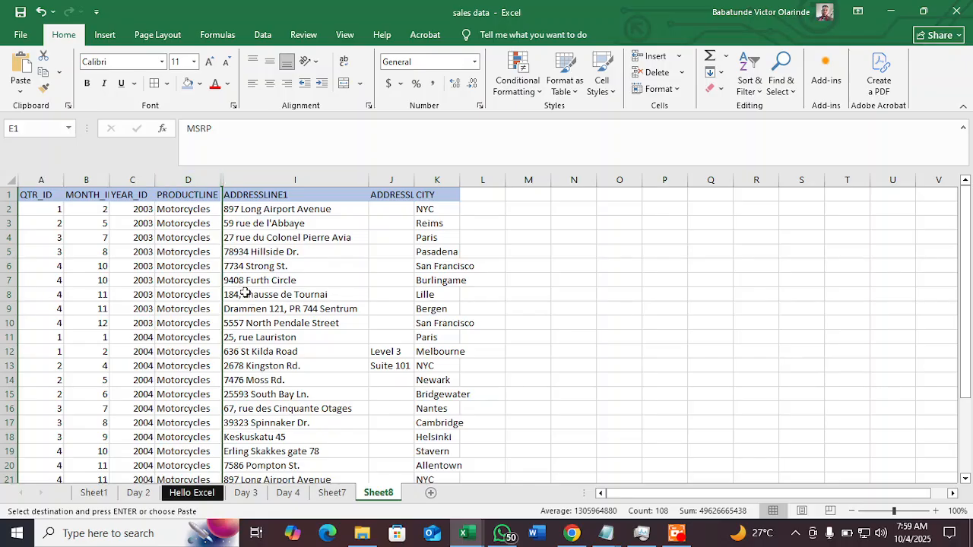
- Unhide columns E through H on Sheet8, and narrow the CUSTOMERNAME and ADDRESSLINE1 columns
{"action": "right_click", "coordinate": [222, 182]}
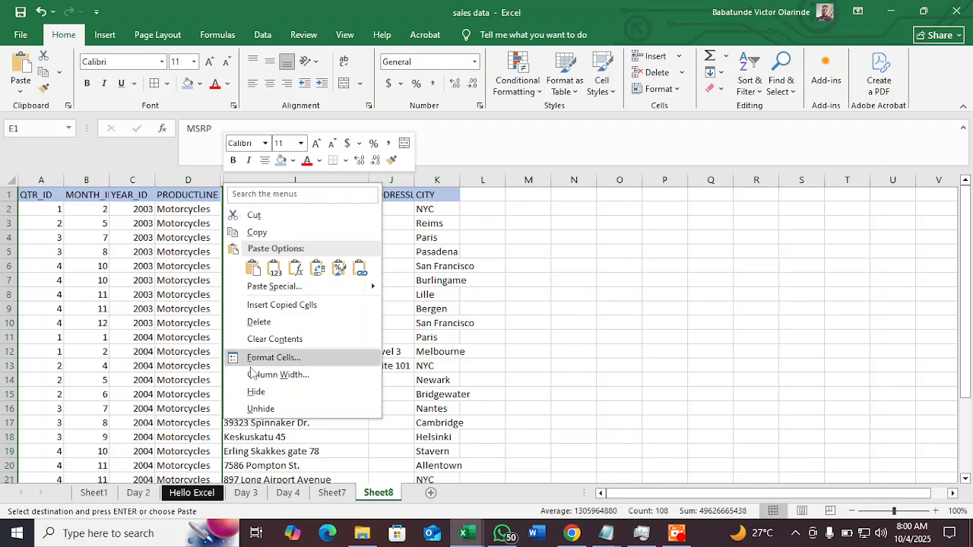
{"action": "left_click", "coordinate": [260, 408]}
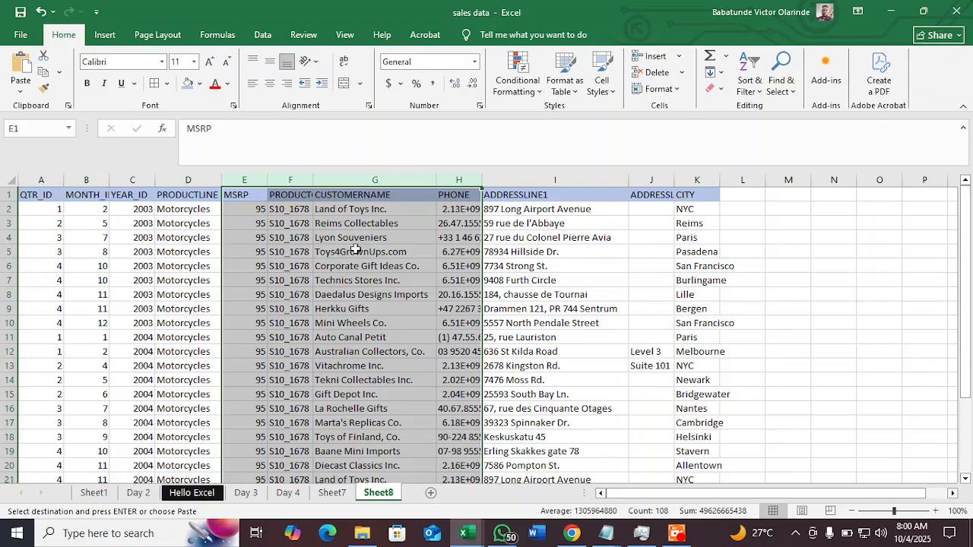
{"action": "left_click", "coordinate": [544, 282]}
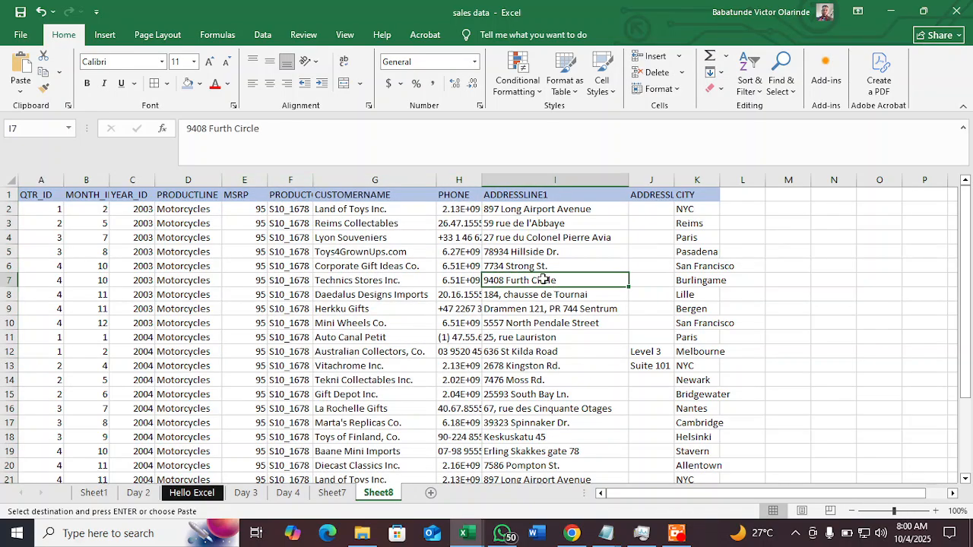
{"action": "left_click_drag", "start_coordinate": [437, 180], "coordinate": [395, 180]}
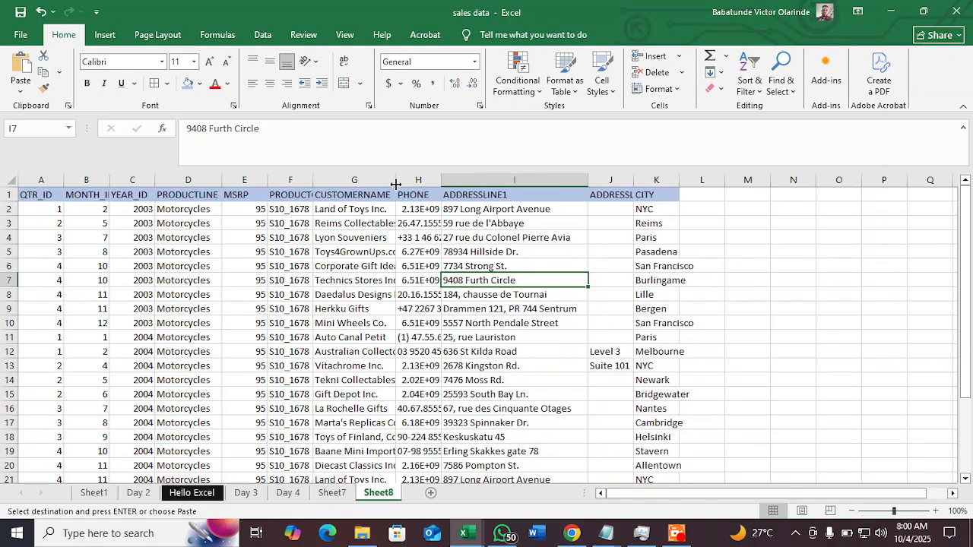
{"action": "left_click_drag", "start_coordinate": [588, 182], "coordinate": [526, 196]}
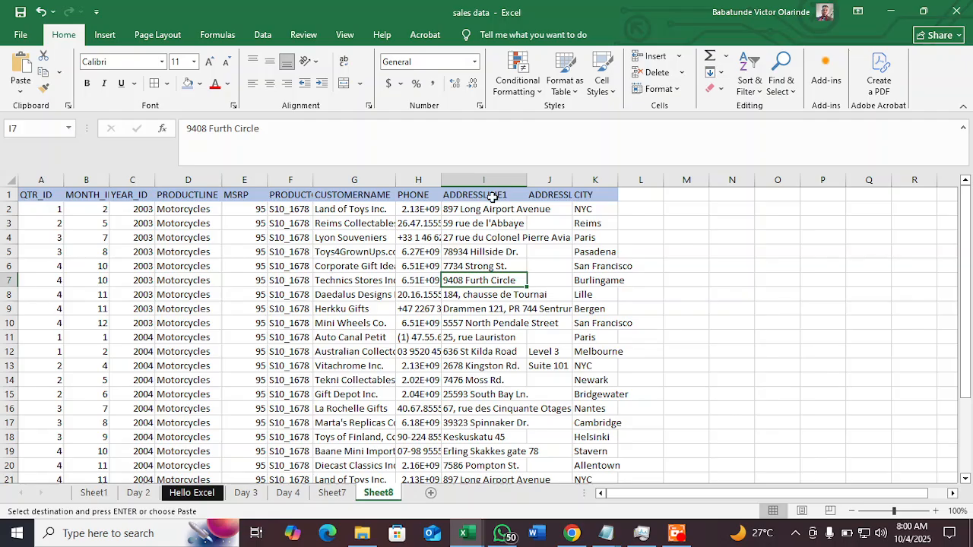
- Wrap the text in the ADDRESSLINE1 column, undo and redo the wrapping to compare, and review the wrapped rows
{"action": "left_click", "coordinate": [472, 196]}
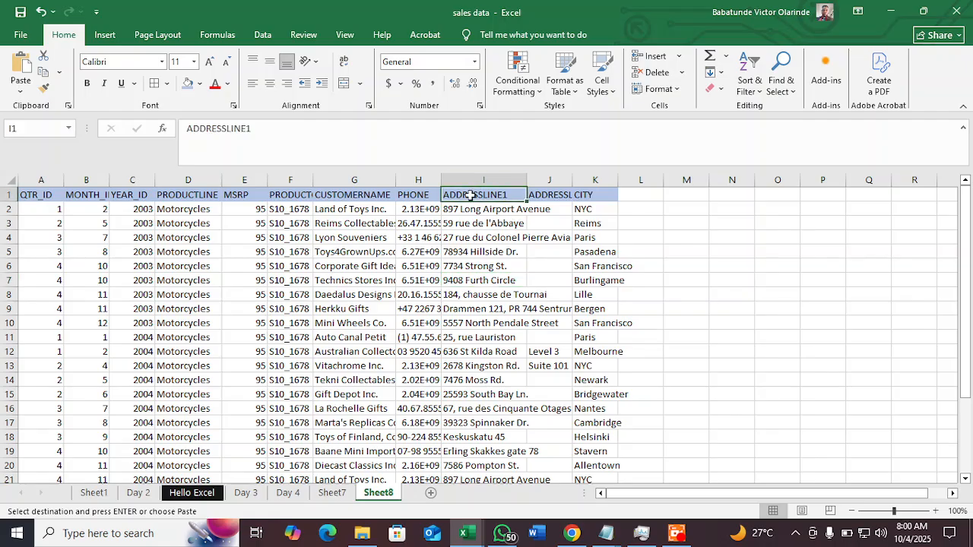
{"action": "left_click", "coordinate": [469, 178]}
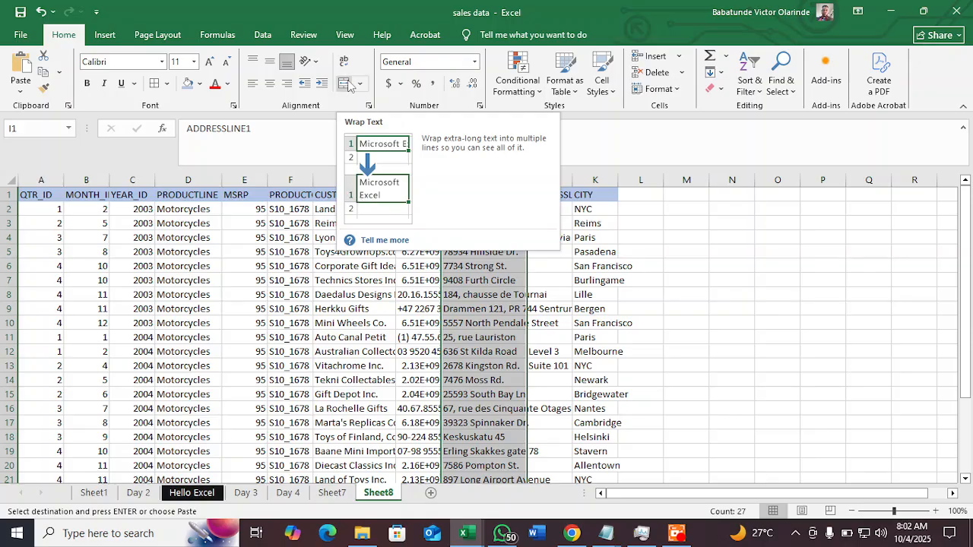
{"action": "left_click", "coordinate": [344, 62]}
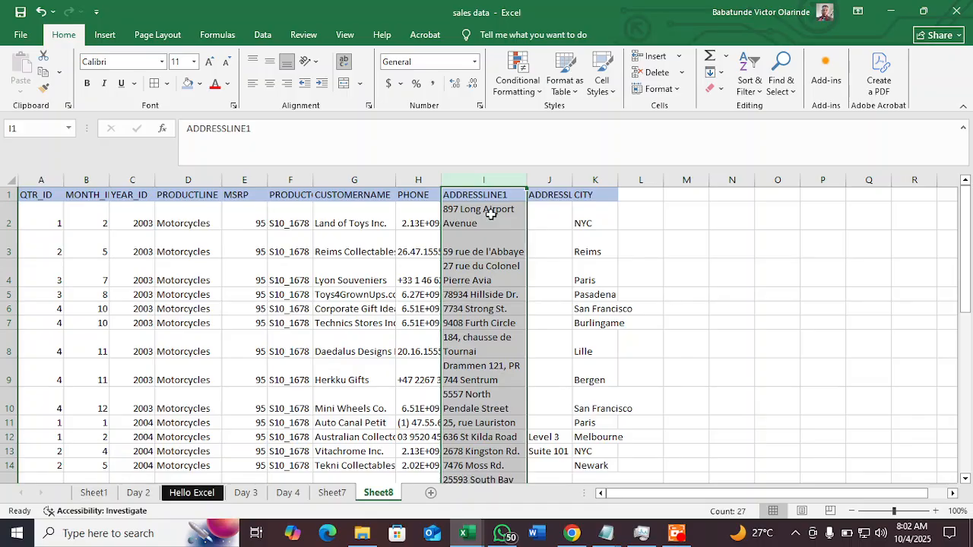
{"action": "key", "text": "ctrl+z"}
{"action": "key", "text": "ctrl+c"}
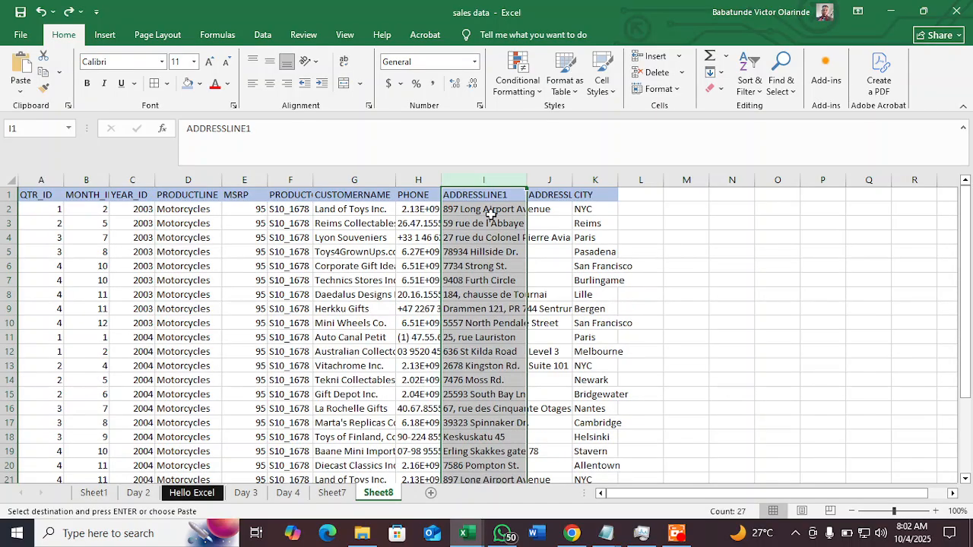
{"action": "key", "text": "ctrl+y"}
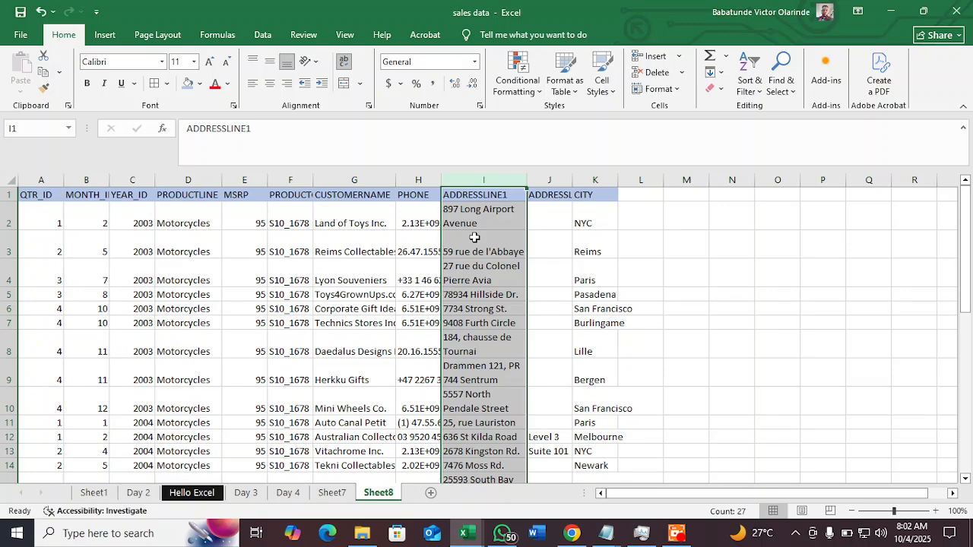
{"action": "left_click", "coordinate": [494, 306]}
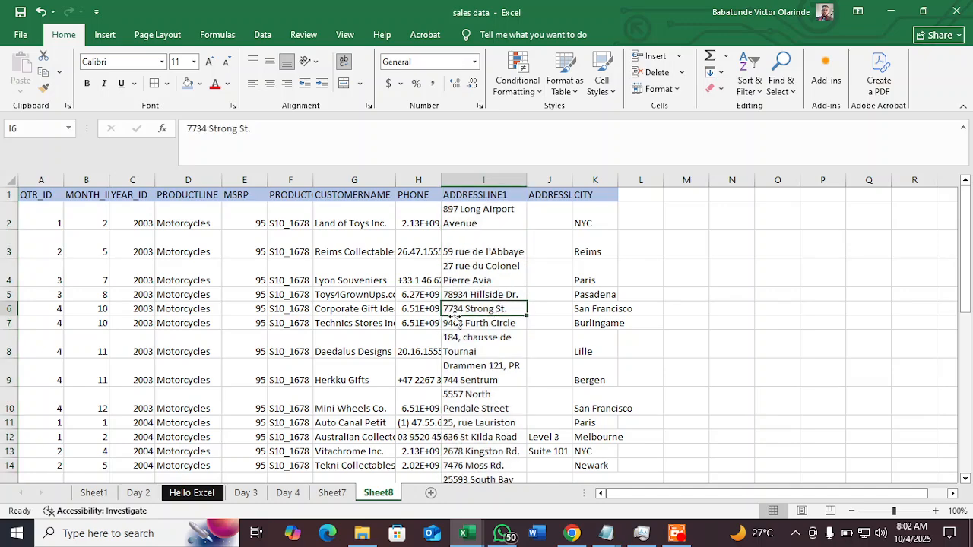
{"action": "scroll", "coordinate": [425, 322], "scroll_direction": "down", "scroll_amount": 7}
{"action": "scroll", "coordinate": [375, 324], "scroll_direction": "up", "scroll_amount": 5}
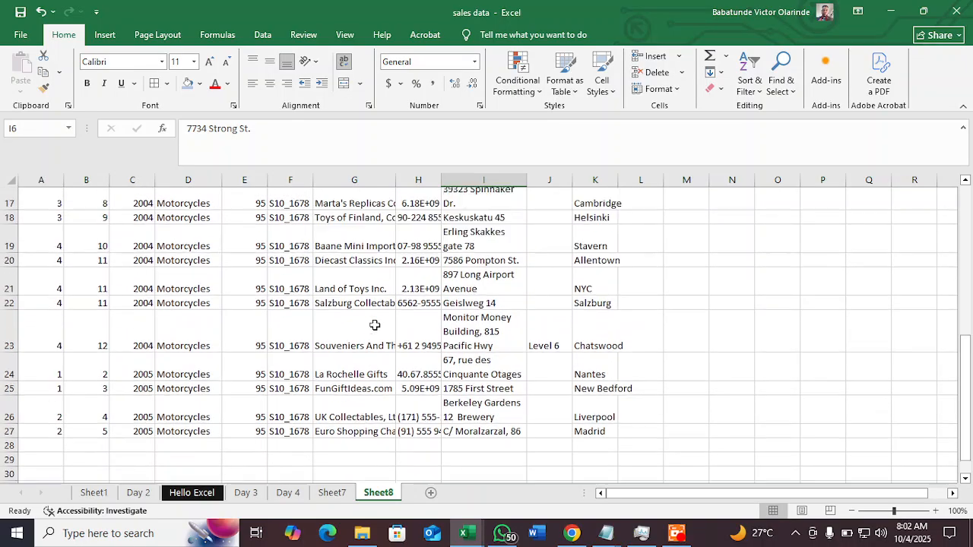
{"action": "scroll", "coordinate": [375, 325], "scroll_direction": "up", "scroll_amount": 2}
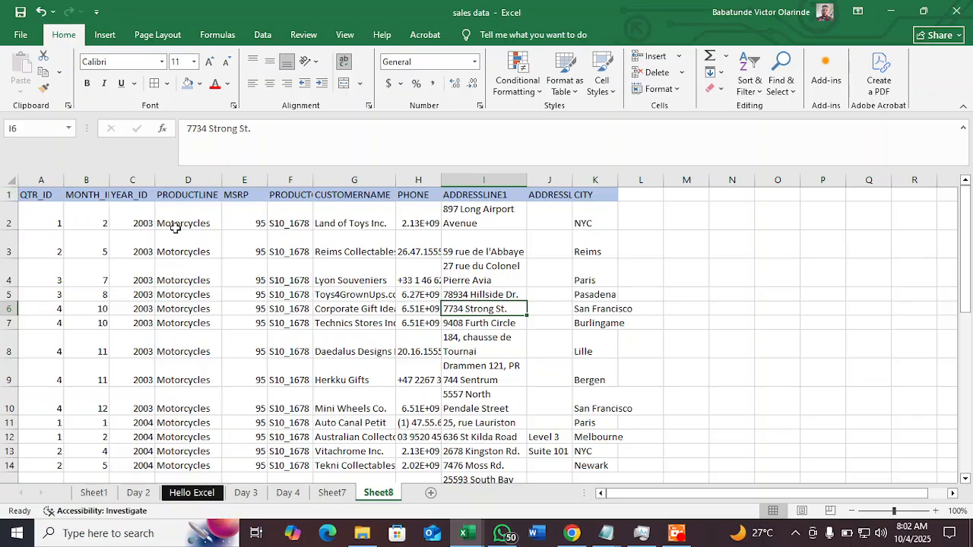
- Try to paste the copied table over itself at cell A3, and undo both the paste and the ADDRESSLINE1 text wrapping
{"action": "key", "text": "ctrl+a"}
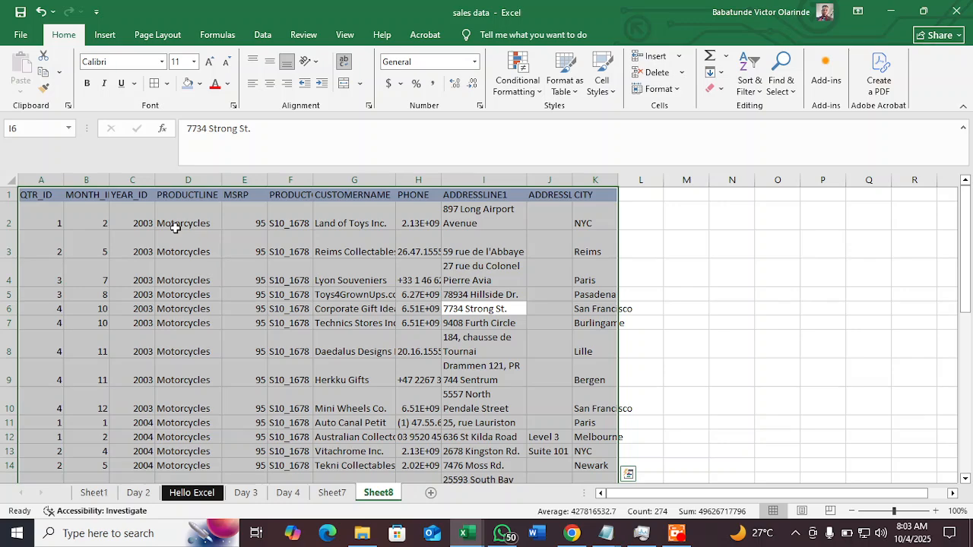
{"action": "key", "text": "ctrl+c"}
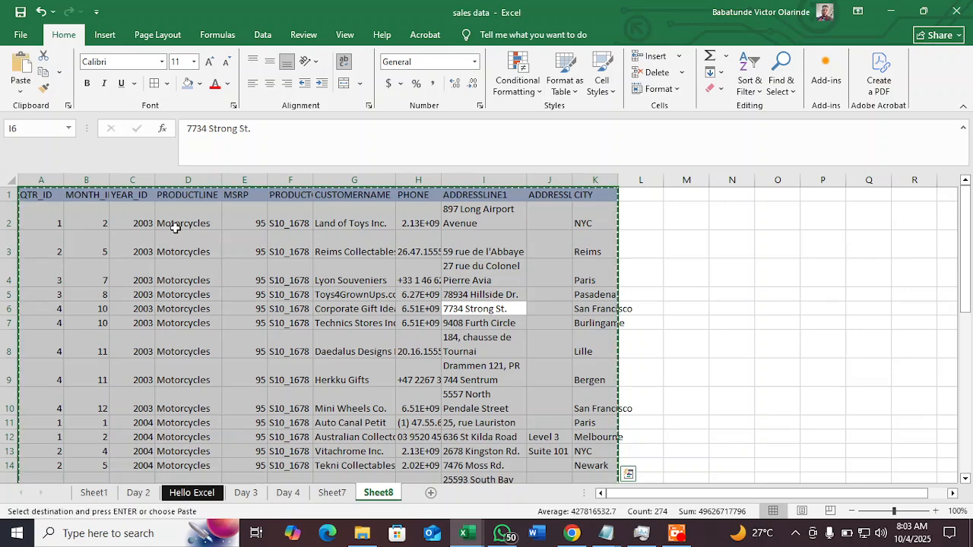
{"action": "left_click", "coordinate": [38, 245]}
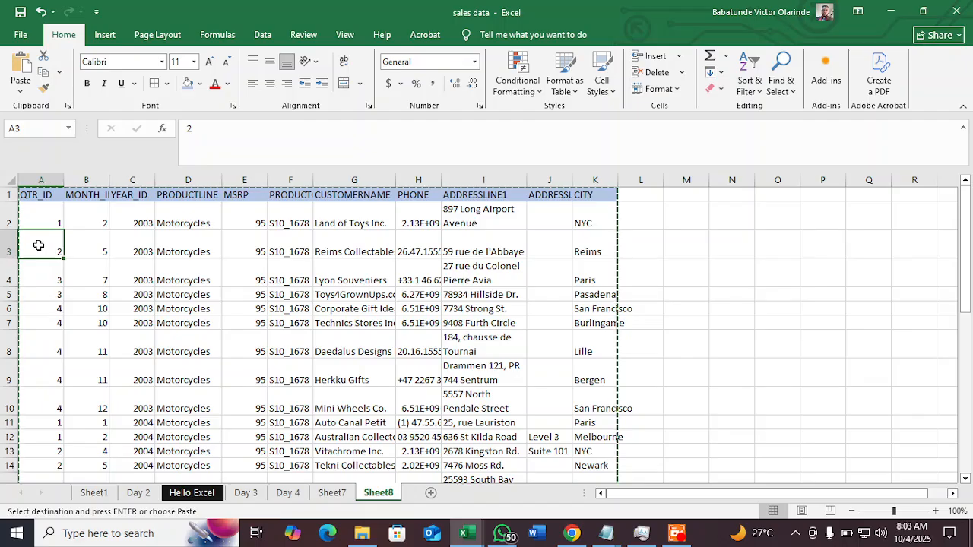
{"action": "key", "text": "Return"}
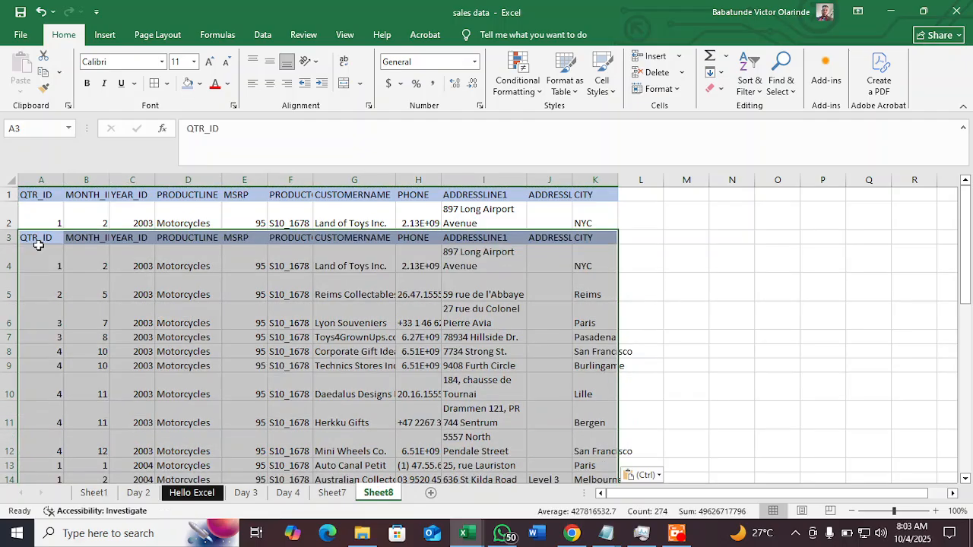
{"action": "key", "text": "ctrl+z"}
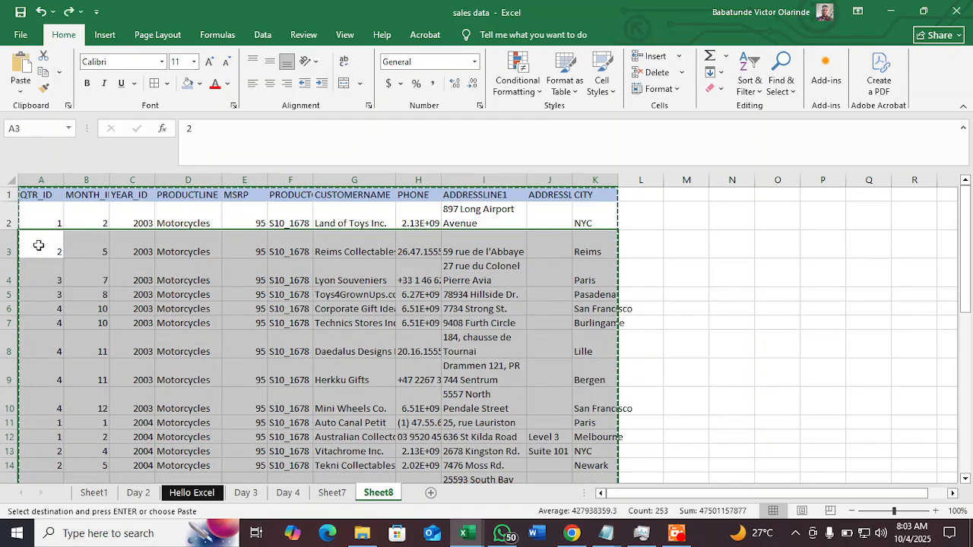
{"action": "key", "text": "ctrl+z"}
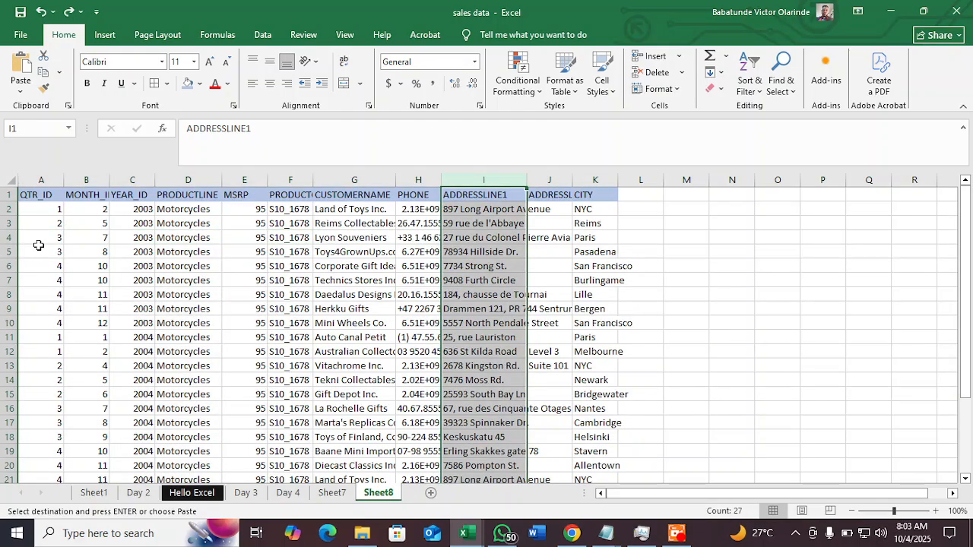
{"action": "key", "text": "ctrl+a"}
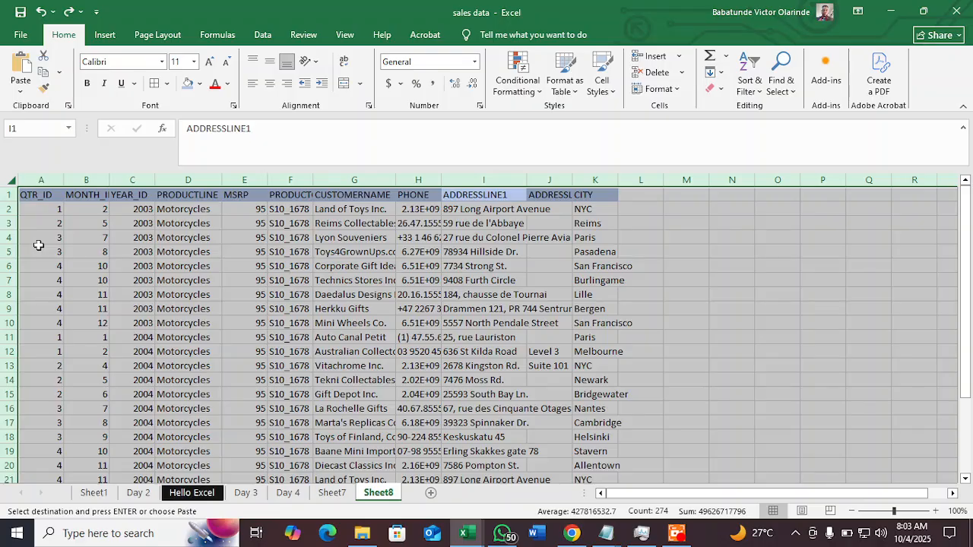
{"action": "key", "text": "ctrl+c"}
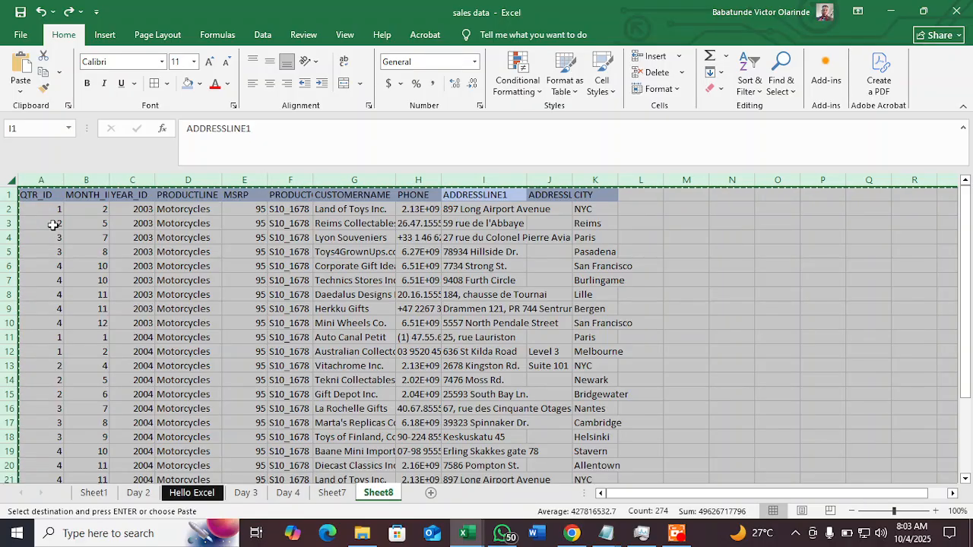
{"action": "left_click", "coordinate": [54, 225]}
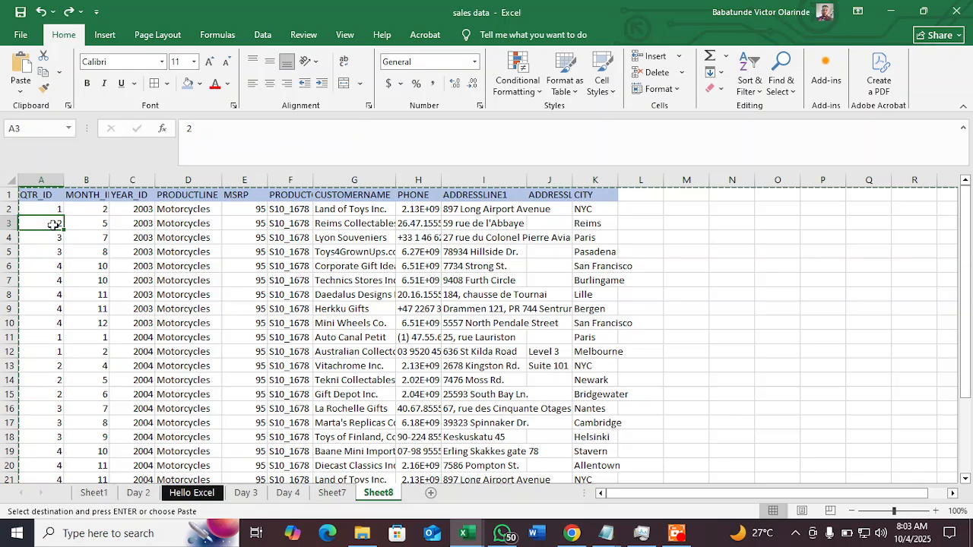
{"action": "key", "text": "Return"}
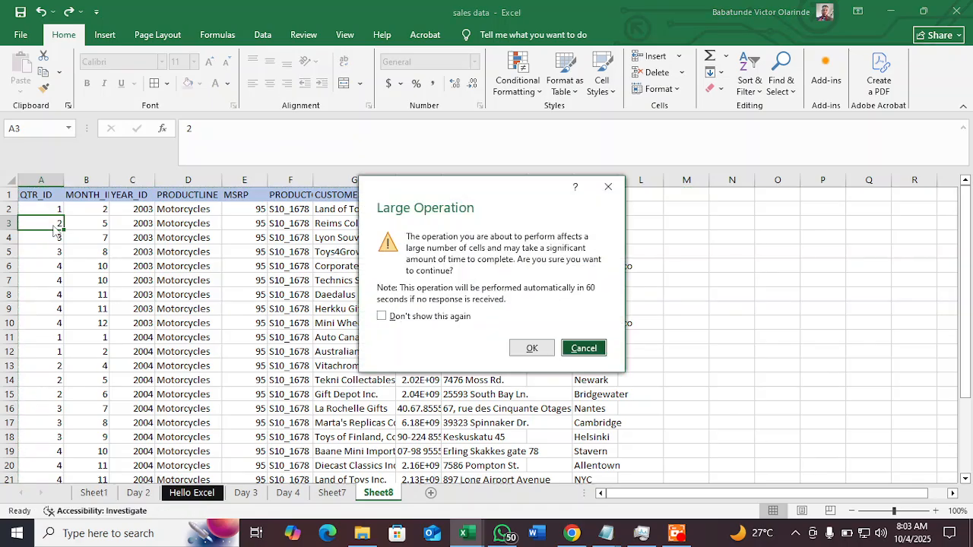
{"action": "left_click", "coordinate": [577, 350]}
{"action": "left_click", "coordinate": [415, 326]}
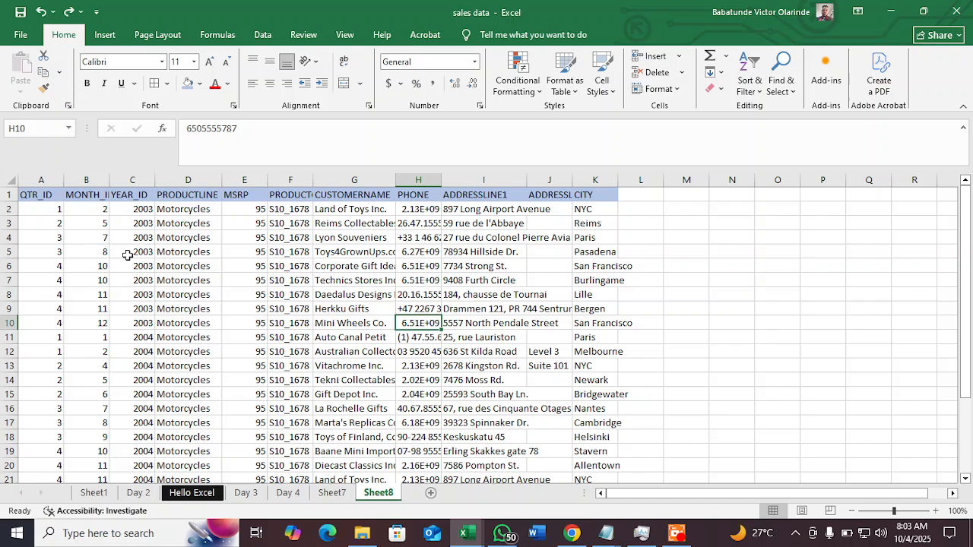
- Move the whole table on Sheet8 from A1 down to start at cell A4
{"action": "left_click", "coordinate": [38, 197]}
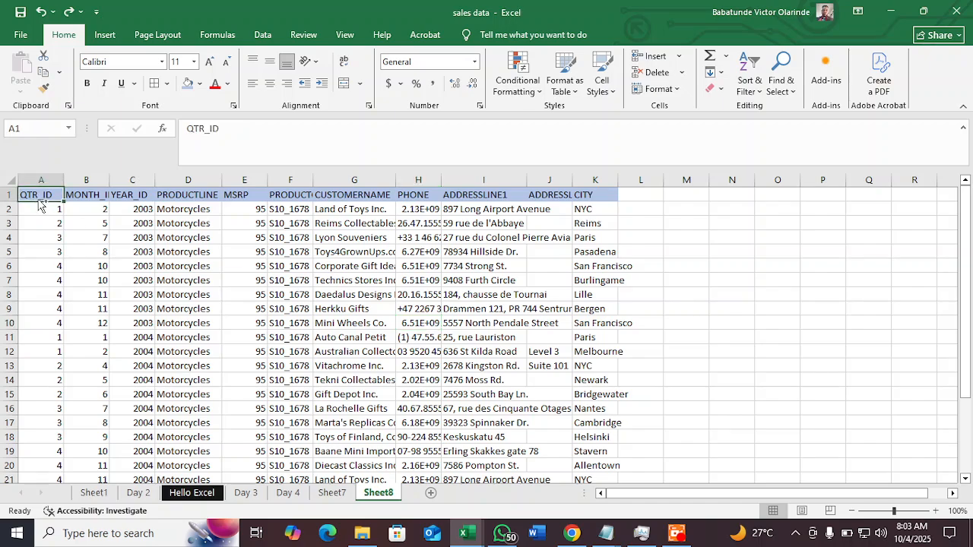
{"action": "key", "text": "ctrl+shift+End"}
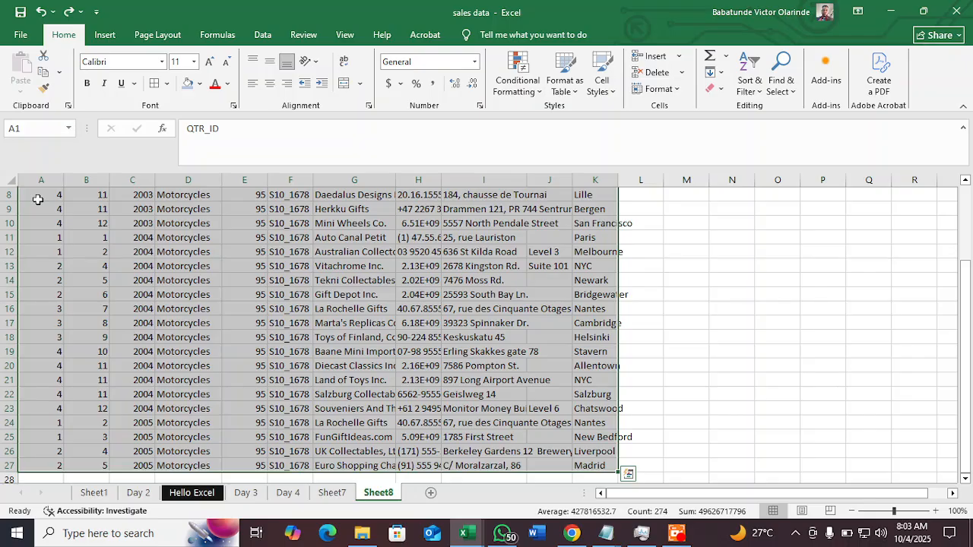
{"action": "key", "text": "ctrl+c"}
{"action": "scroll", "coordinate": [38, 199], "scroll_direction": "up", "scroll_amount": 3}
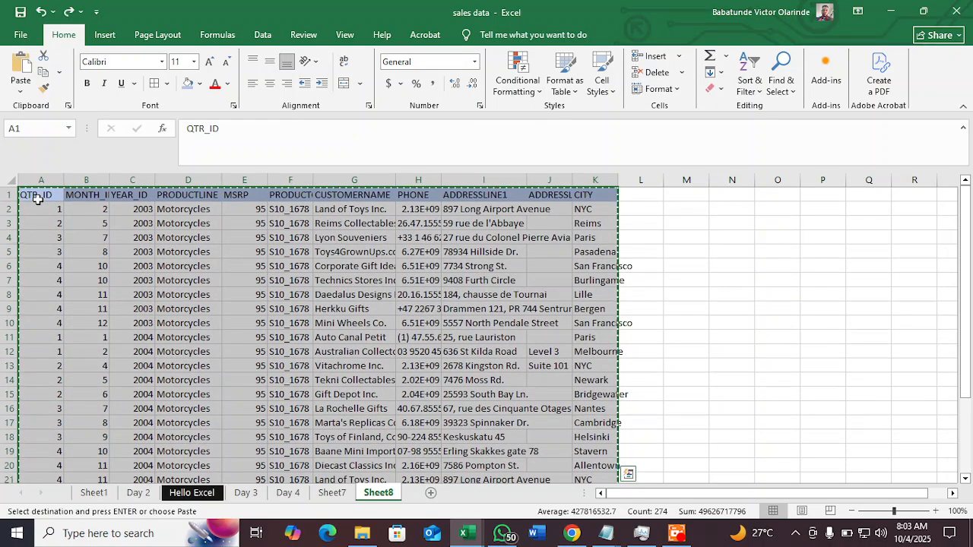
{"action": "left_click", "coordinate": [42, 240]}
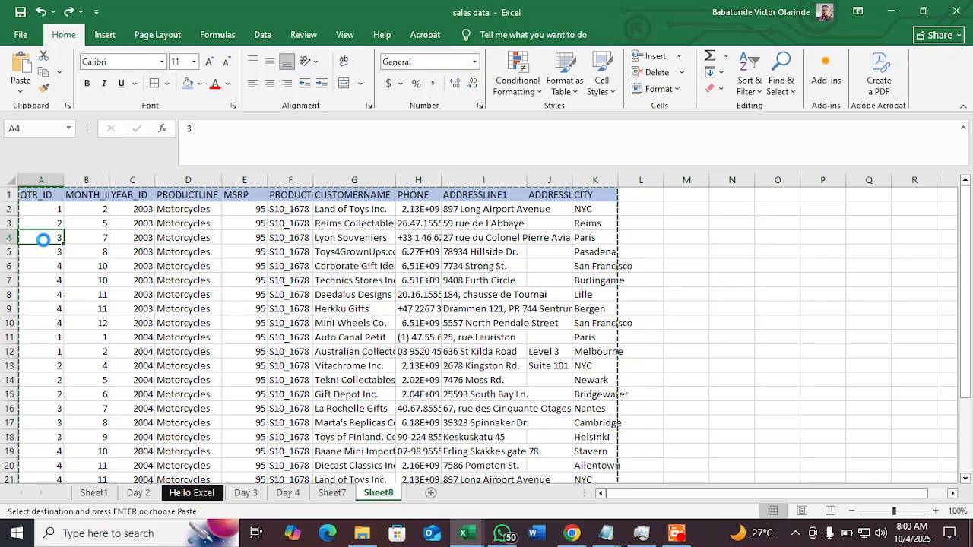
{"action": "key", "text": "Return"}
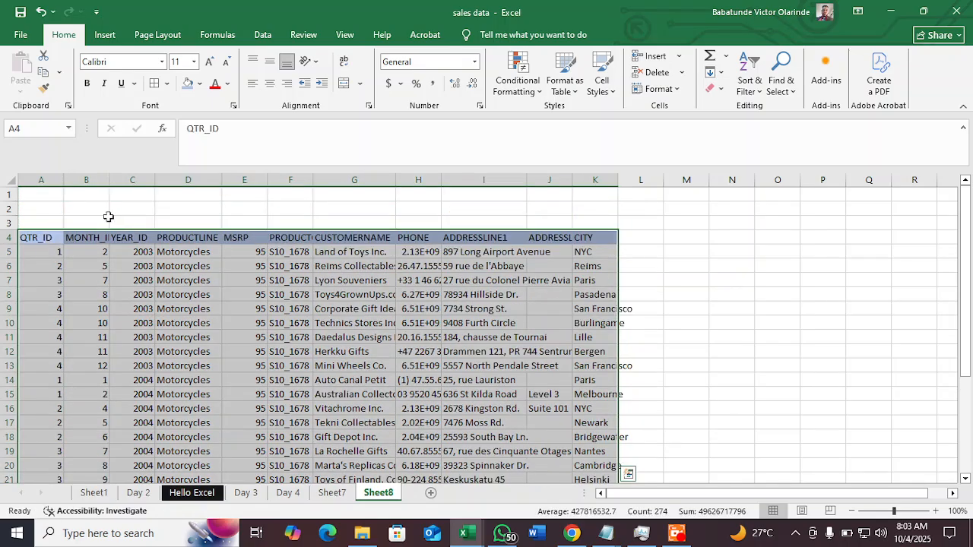
- Check how the title sits above the table on the Day 4 sheet, and return to Sheet8
{"action": "left_click", "coordinate": [141, 207]}
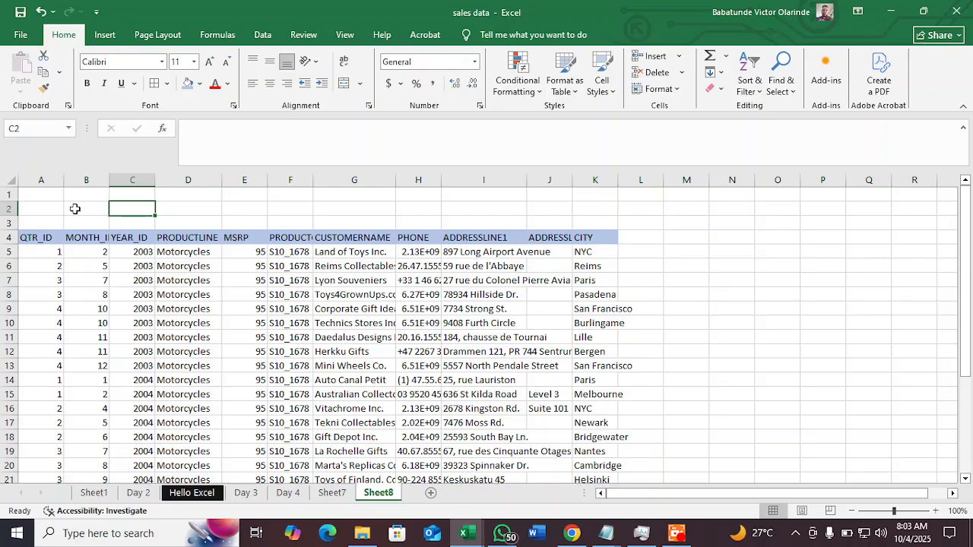
{"action": "left_click", "coordinate": [50, 210]}
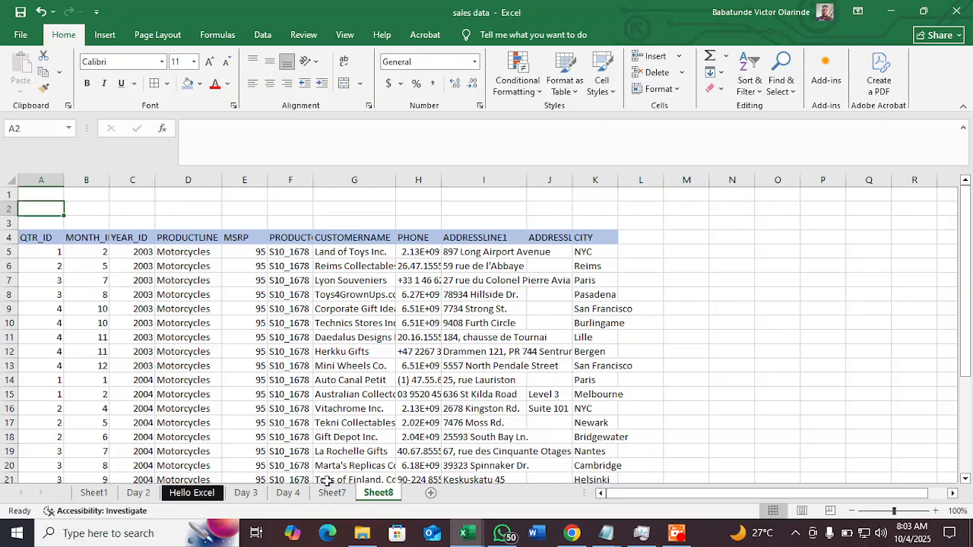
{"action": "left_click", "coordinate": [245, 492]}
{"action": "left_click", "coordinate": [286, 493]}
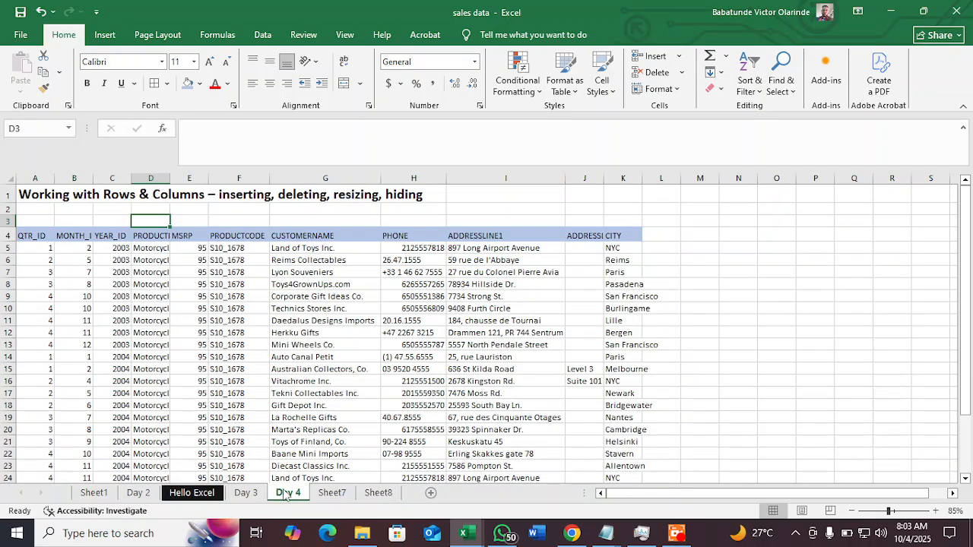
{"action": "left_click", "coordinate": [377, 493]}
- Enter the title "Price List" in cell A3 above the table and set its font size to 20
{"action": "left_click", "coordinate": [41, 223]}
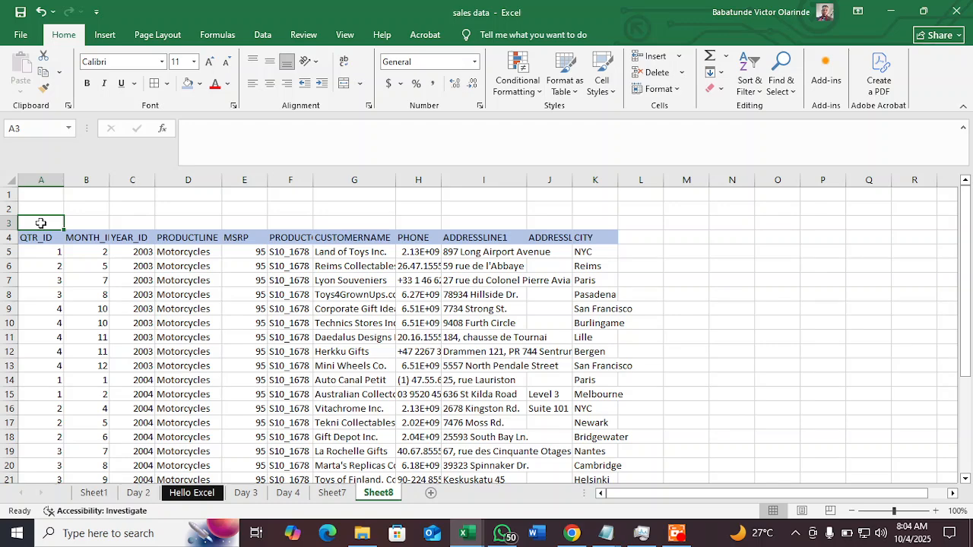
{"action": "type", "text": "Pric"}
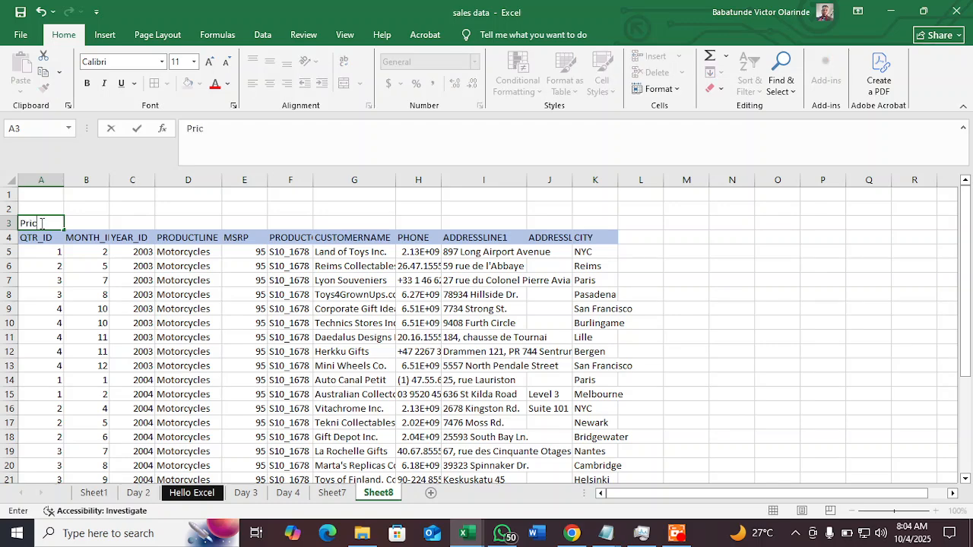
{"action": "type", "text": "e List"}
{"action": "left_click", "coordinate": [194, 62]}
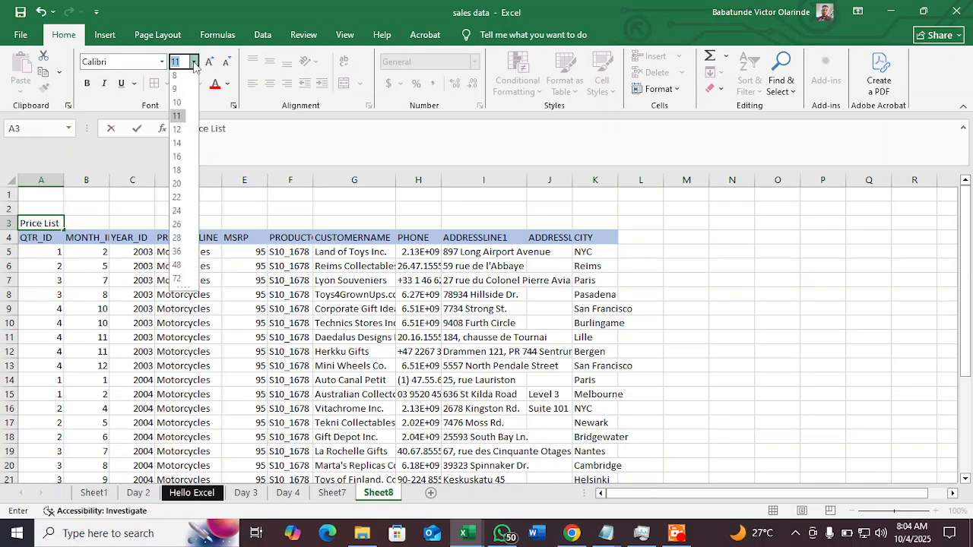
{"action": "left_click", "coordinate": [178, 187]}
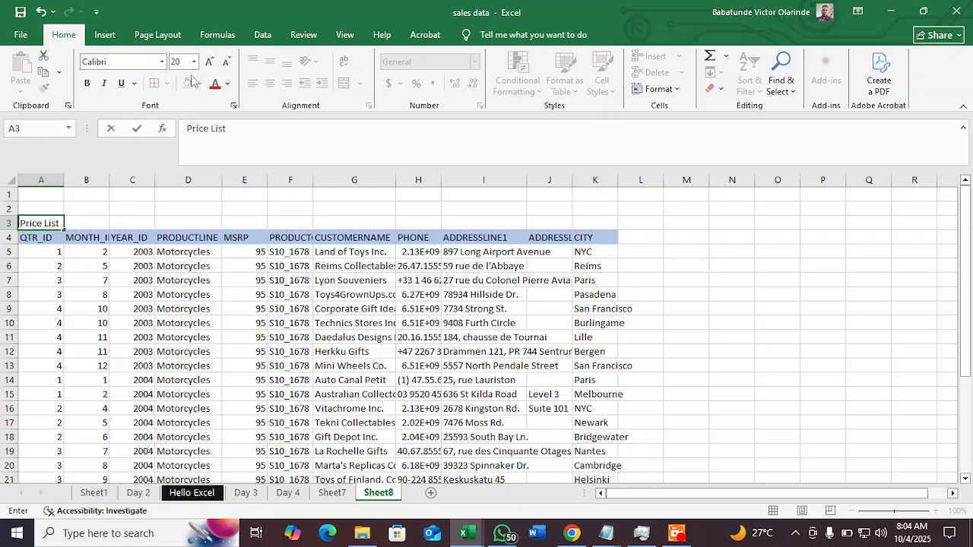
{"action": "left_click", "coordinate": [39, 251]}
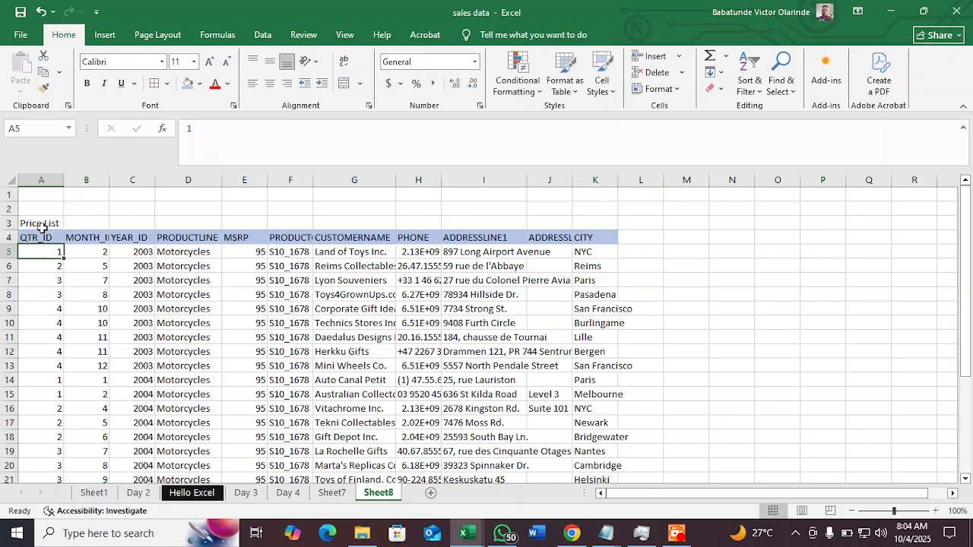
{"action": "left_click", "coordinate": [43, 227]}
{"action": "left_click", "coordinate": [194, 62]}
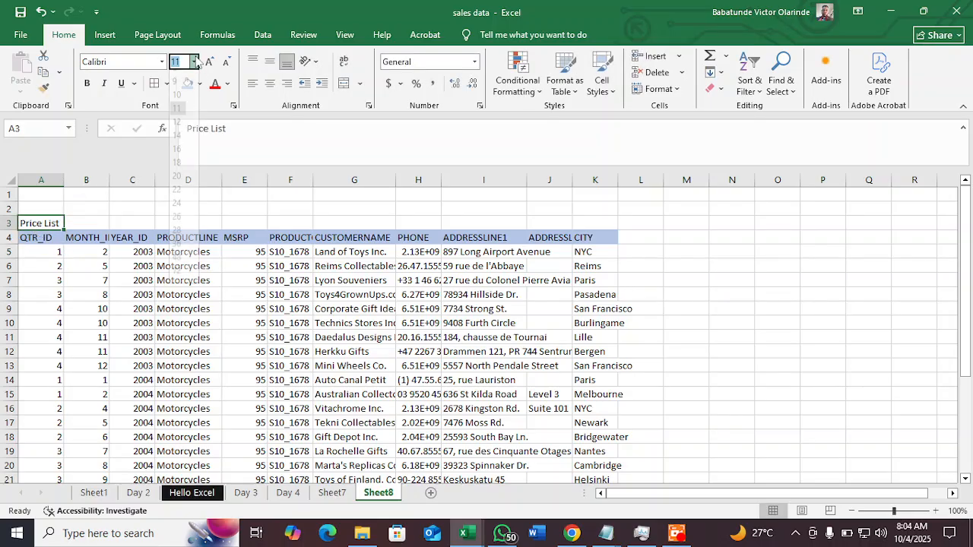
{"action": "left_click", "coordinate": [176, 186]}
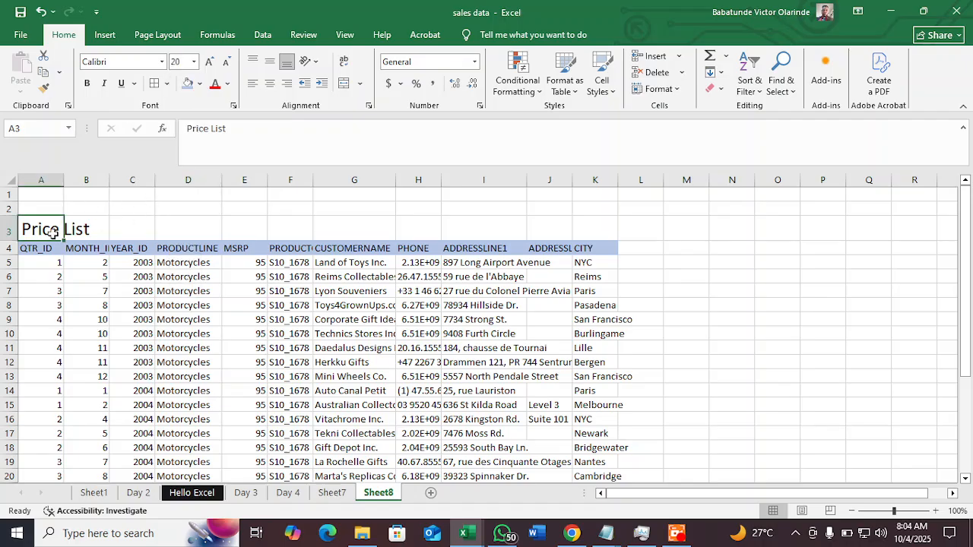
- Extend the title in cell A3 to read "Price List of Items"
{"action": "left_click", "coordinate": [255, 124]}
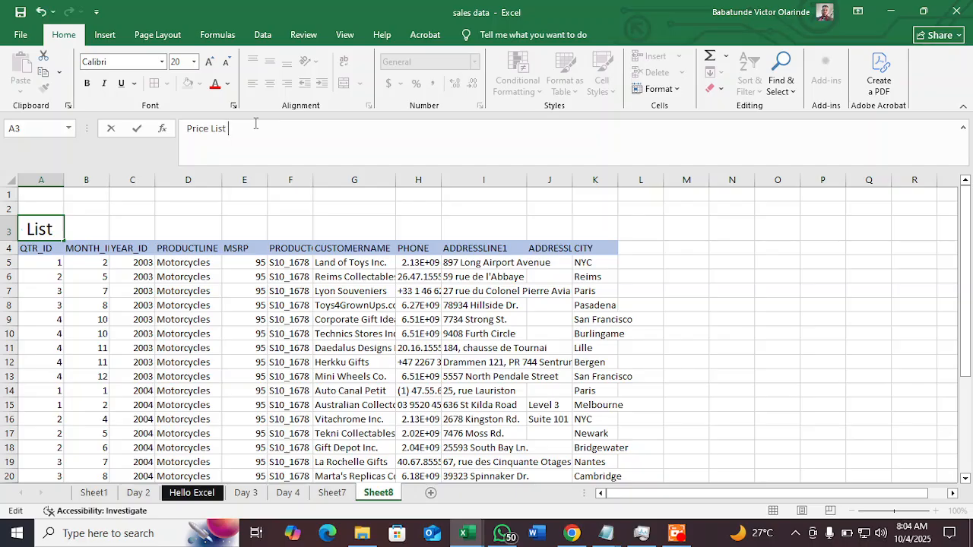
{"action": "type", "text": "of Items"}
{"action": "key", "text": "Return"}
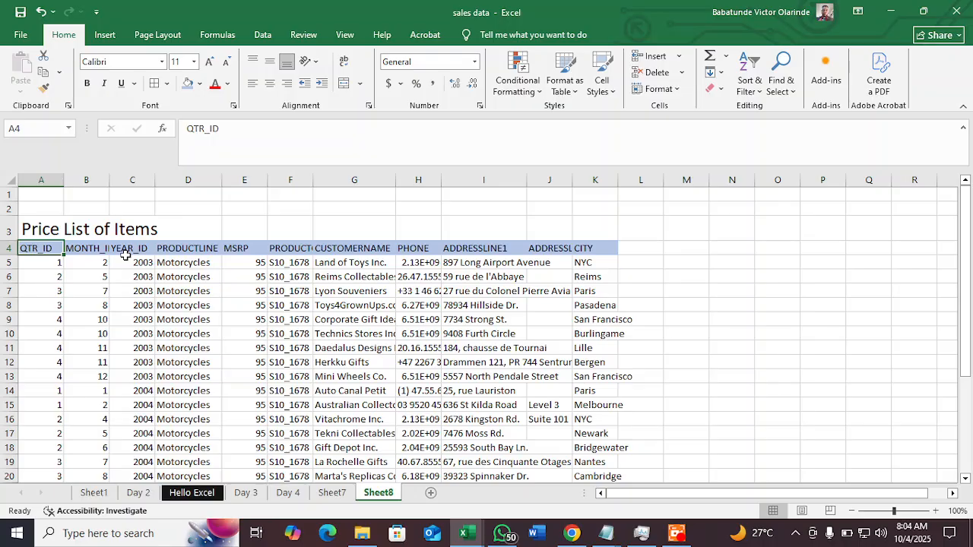
- Merge and center the title across A3:K3 so it spans the full width of the table
{"action": "left_click", "coordinate": [48, 233]}
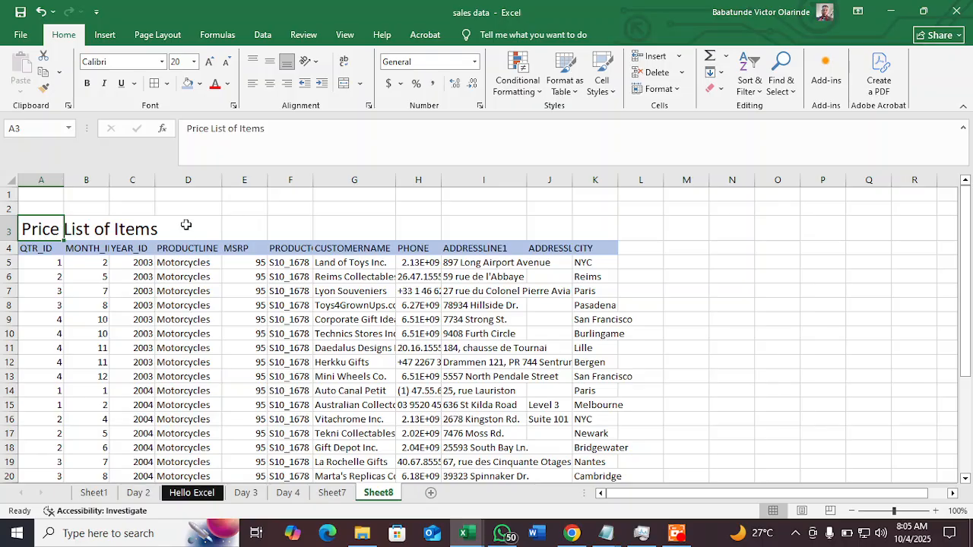
{"action": "left_click", "coordinate": [57, 278]}
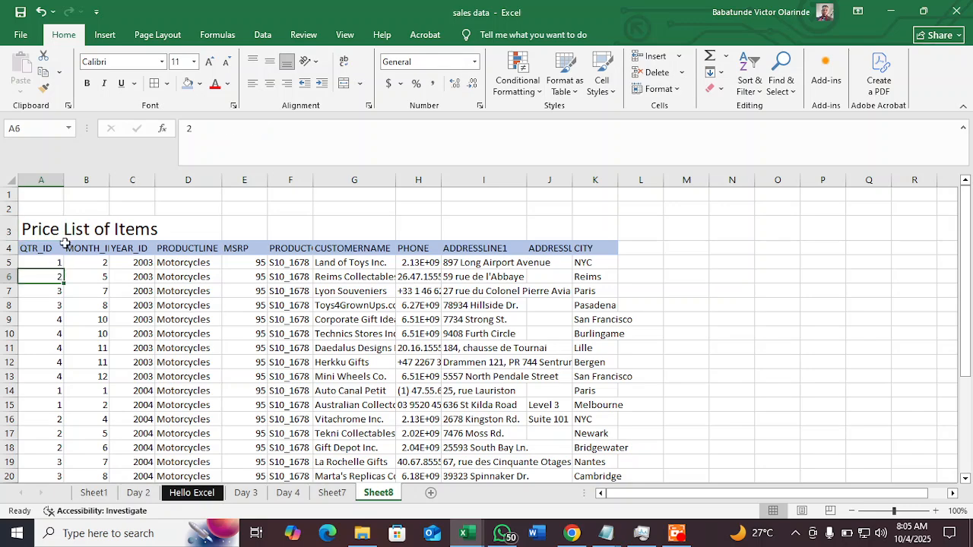
{"action": "left_click", "coordinate": [44, 234]}
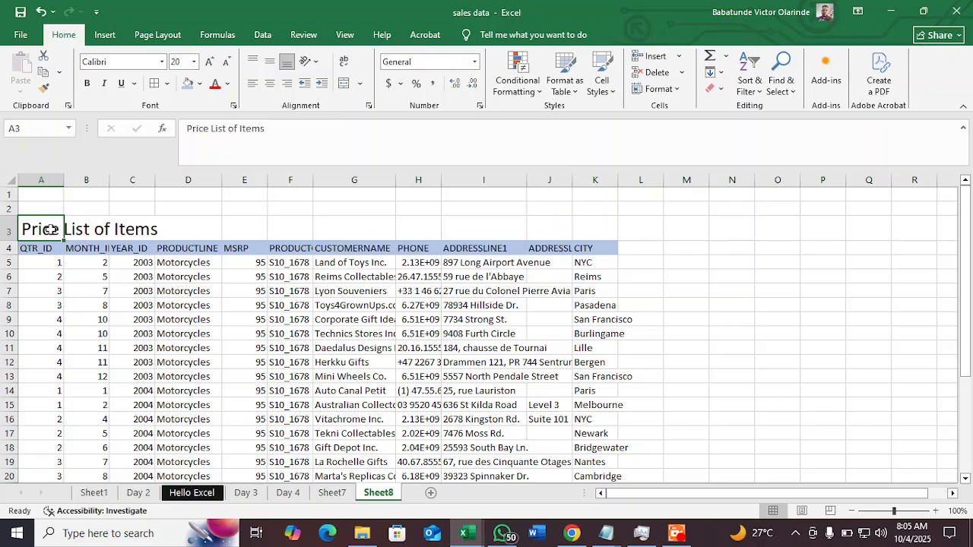
{"action": "left_click_drag", "start_coordinate": [39, 230], "coordinate": [600, 220]}
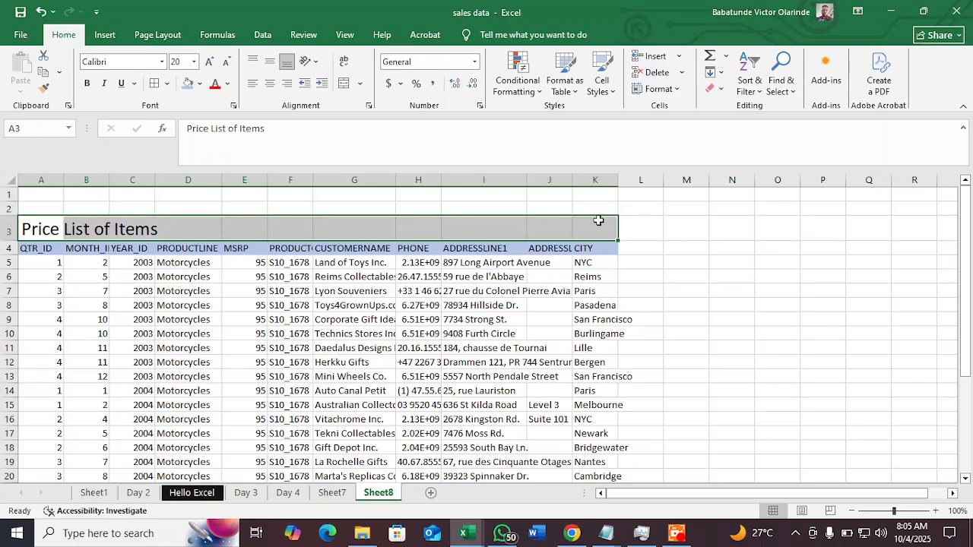
{"action": "left_click", "coordinate": [343, 83]}
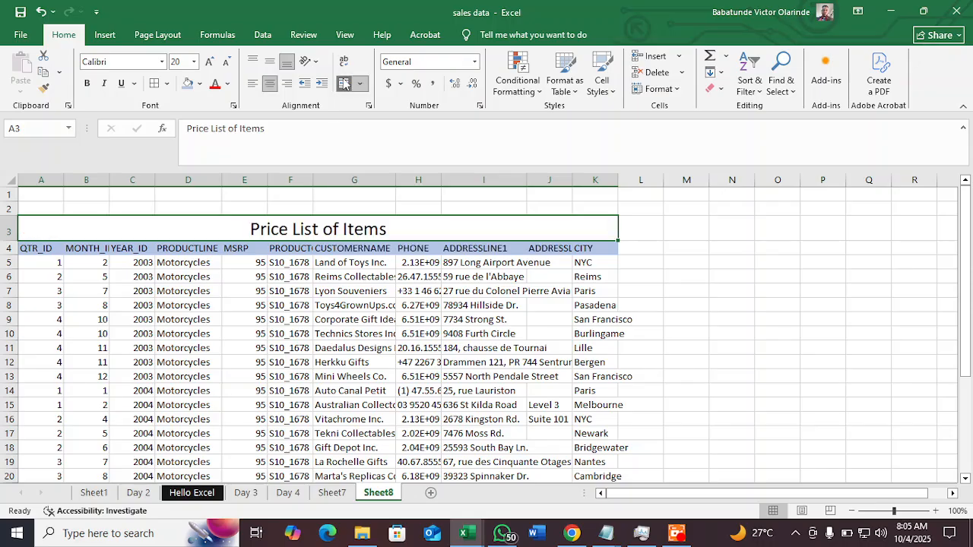
- Give the merged title cell in row 3 a light orange fill
{"action": "left_click", "coordinate": [425, 304]}
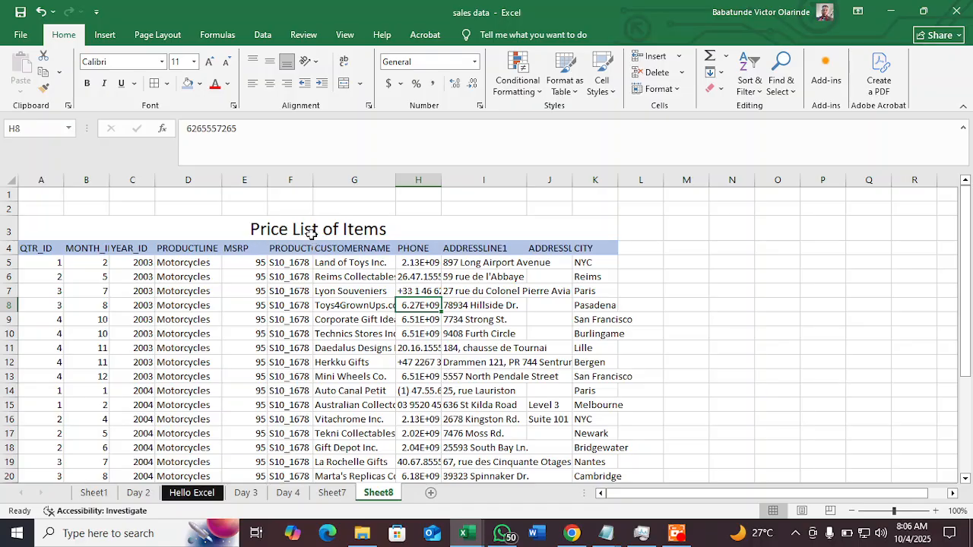
{"action": "scroll", "coordinate": [312, 244], "scroll_direction": "down", "scroll_amount": 3}
{"action": "scroll", "coordinate": [315, 250], "scroll_direction": "up", "scroll_amount": 3}
{"action": "left_click", "coordinate": [331, 229]}
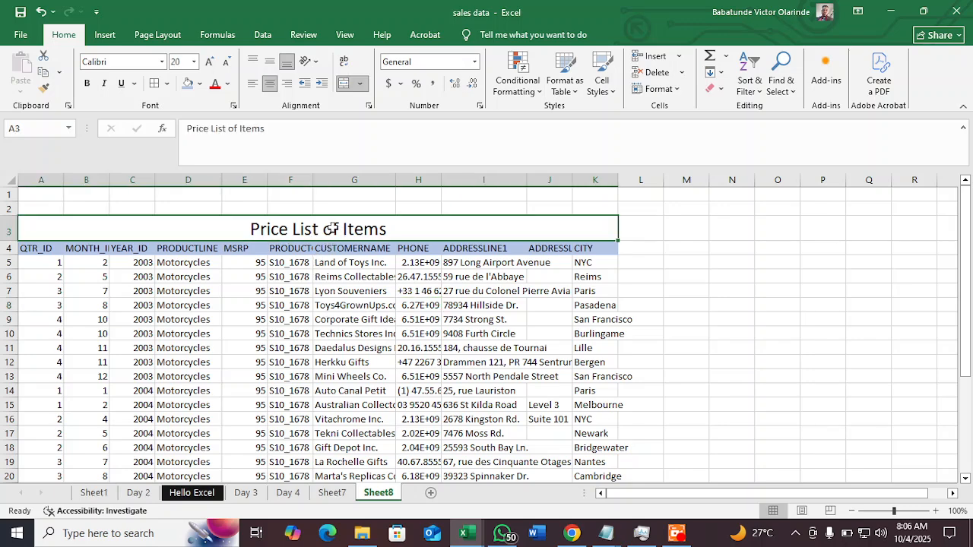
{"action": "left_click", "coordinate": [200, 84]}
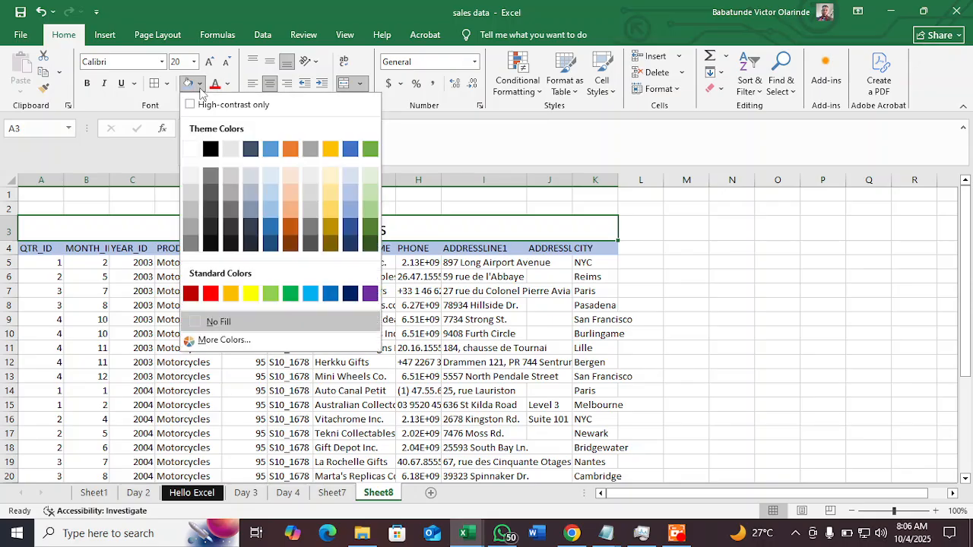
{"action": "left_click", "coordinate": [294, 192]}
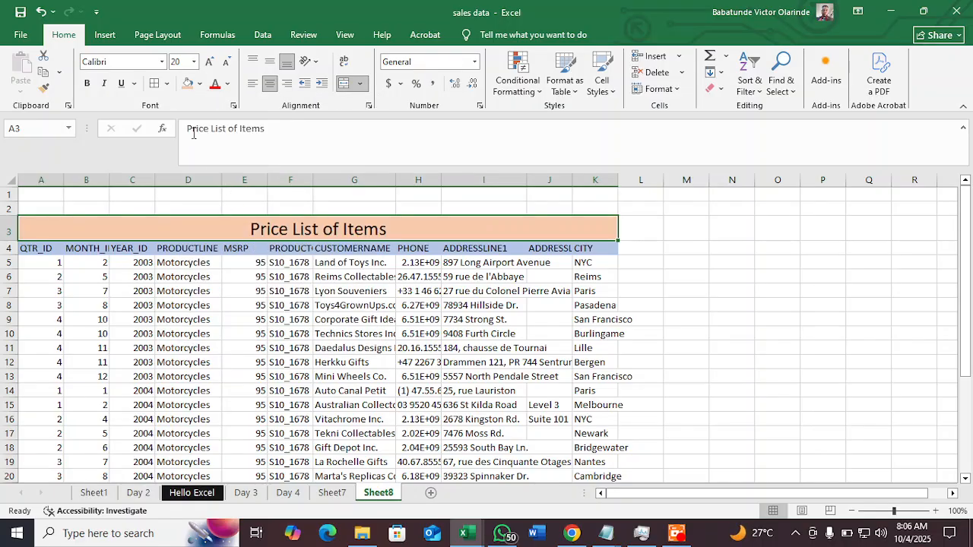
- Make the title in row 3 bold with the Arial Black font, and save the workbook
{"action": "left_click", "coordinate": [87, 84]}
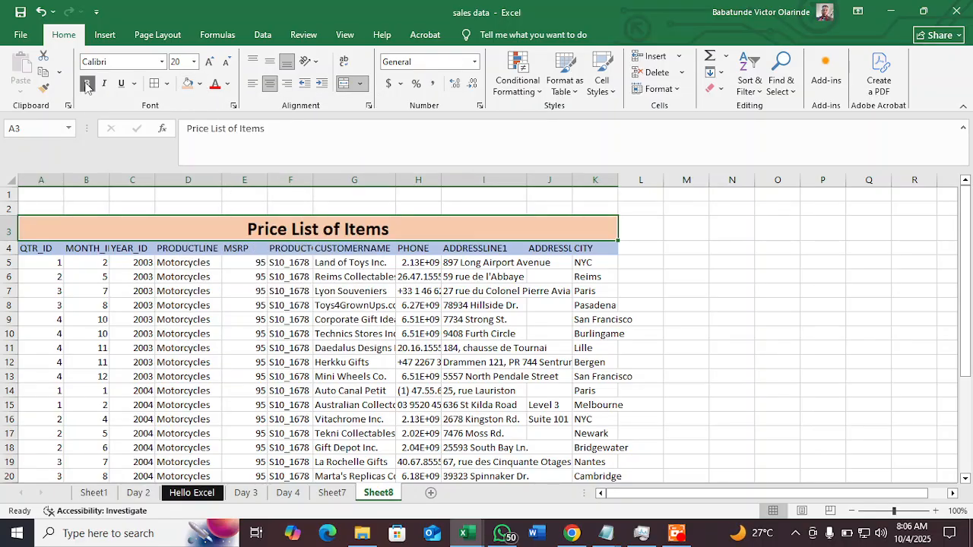
{"action": "left_click", "coordinate": [162, 62]}
{"action": "left_click", "coordinate": [187, 199]}
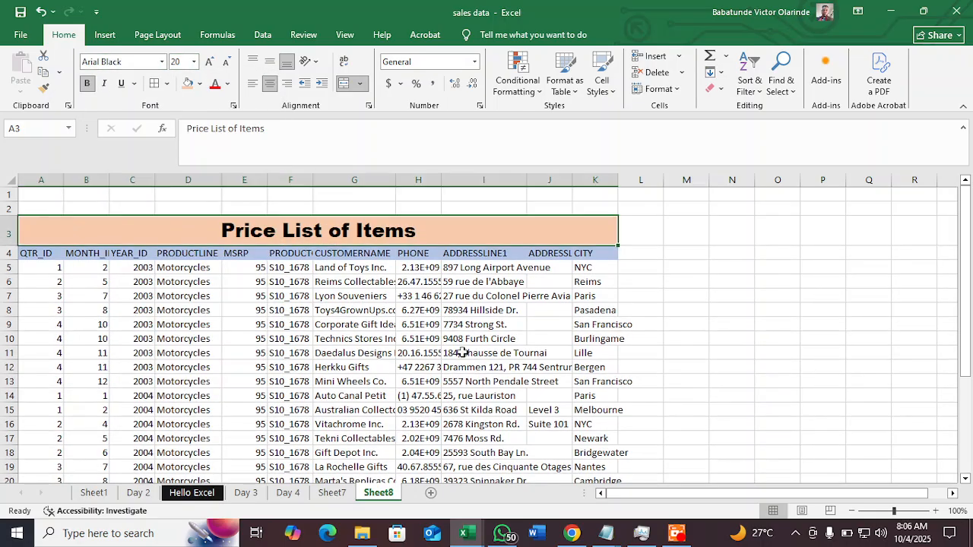
{"action": "left_click", "coordinate": [459, 382]}
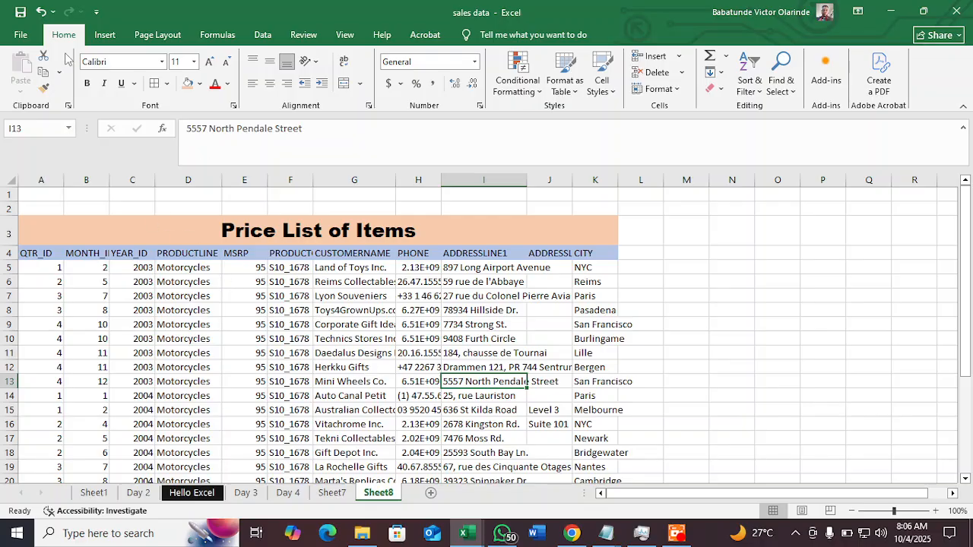
{"action": "left_click", "coordinate": [20, 11]}
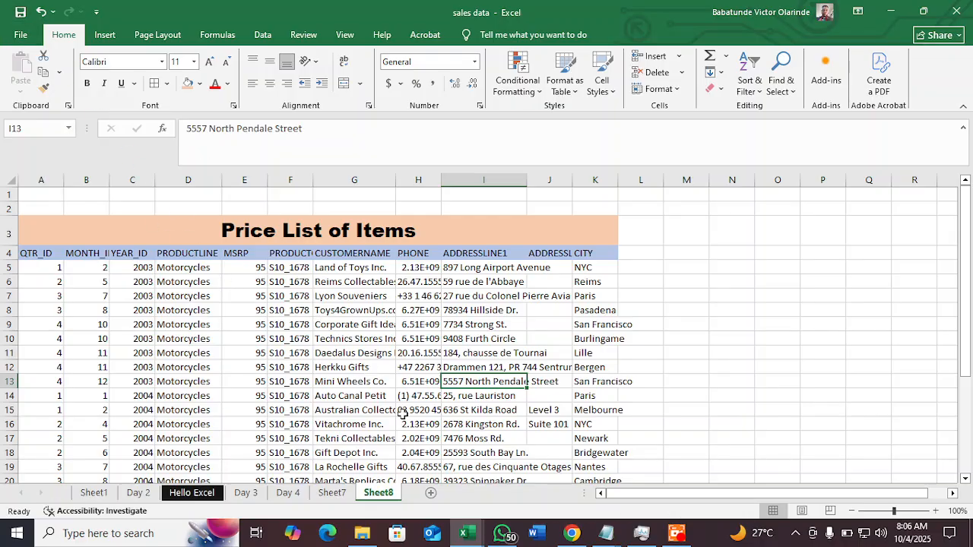